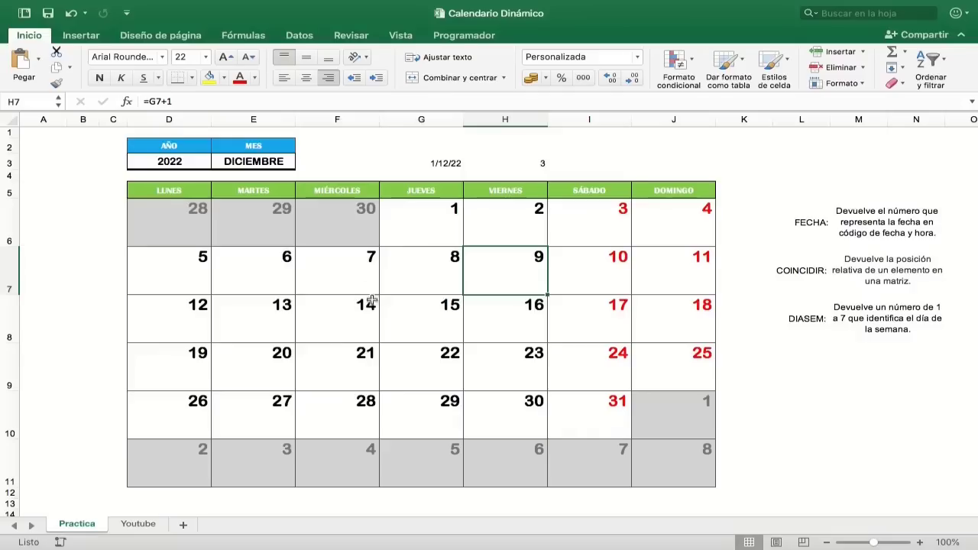
On Practica, set the year in D3 to 2020 and choose MAYO from the E3 month list.
click(183, 161)
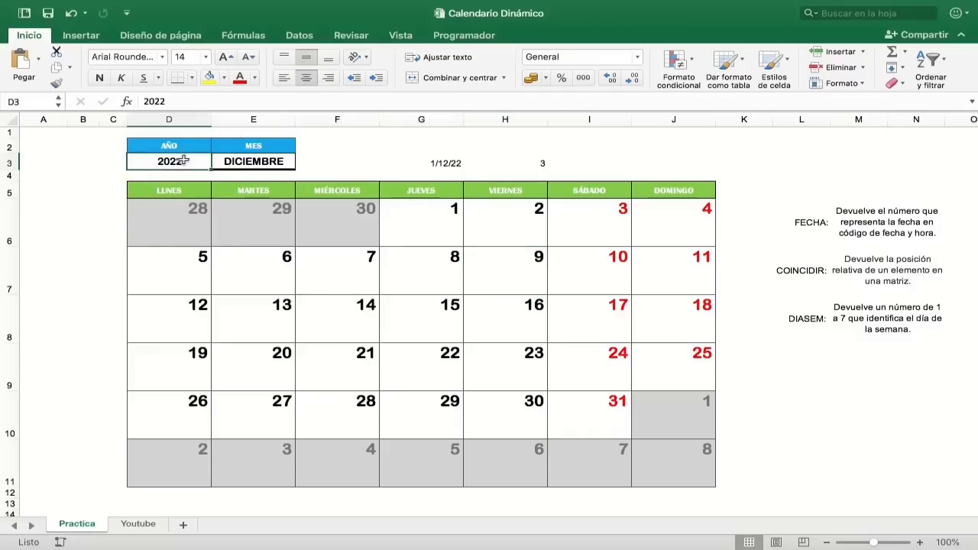
text(2020)
key(Return)
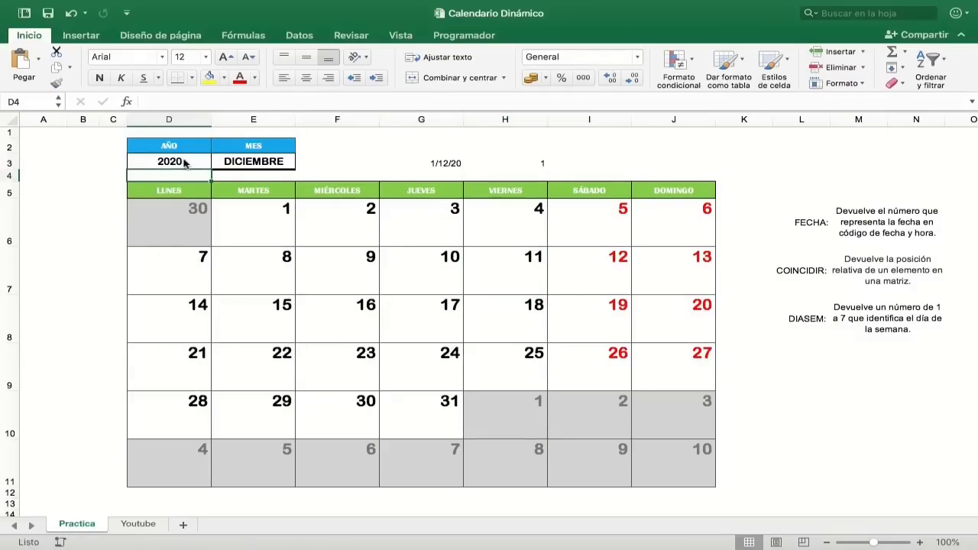
click(258, 167)
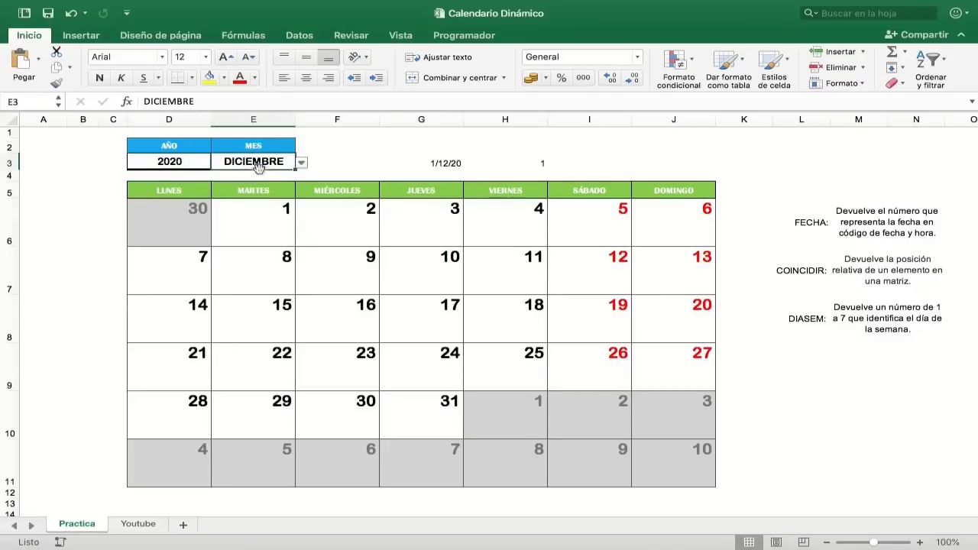
click(302, 163)
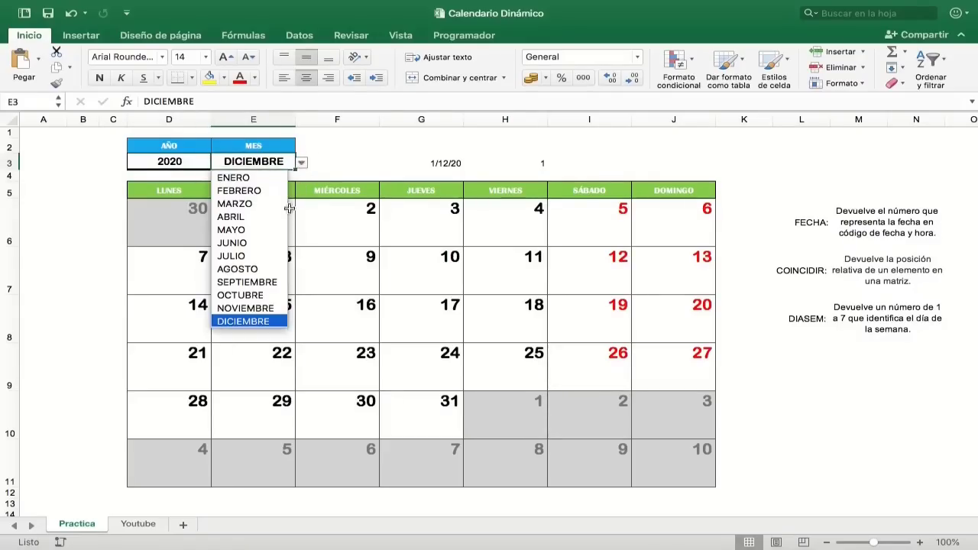
click(263, 229)
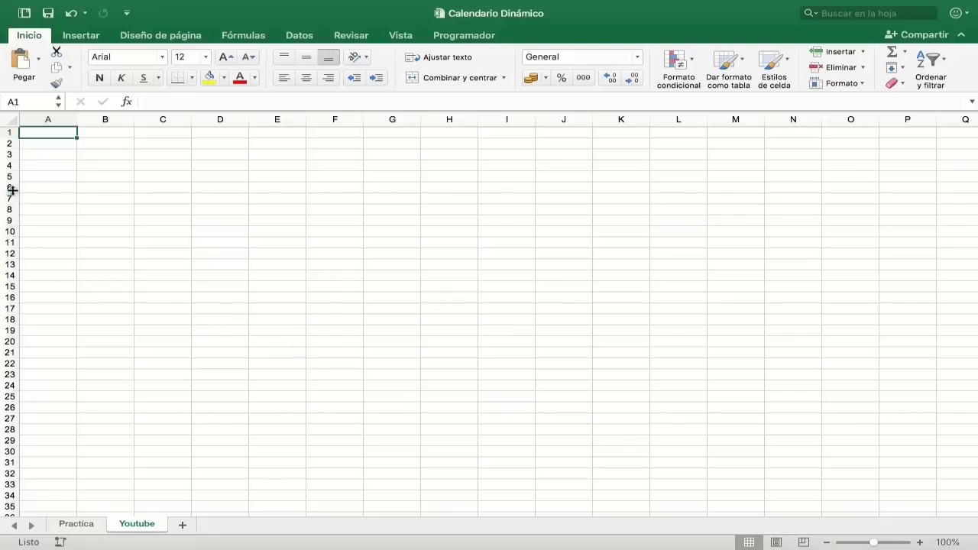
Give rows 6 through 11 a row height of 70 using Alto de fila.
drag(11, 188, 12, 241)
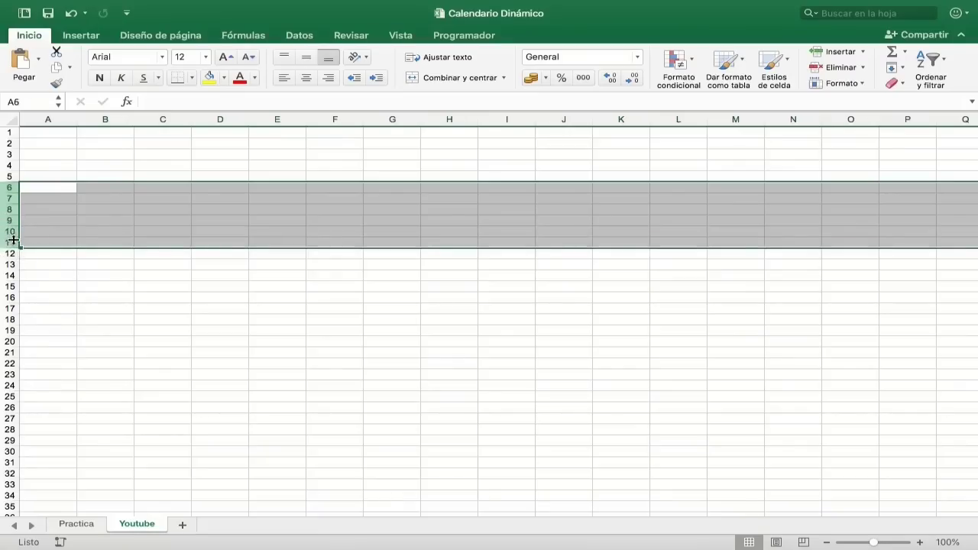
right_click(10, 209)
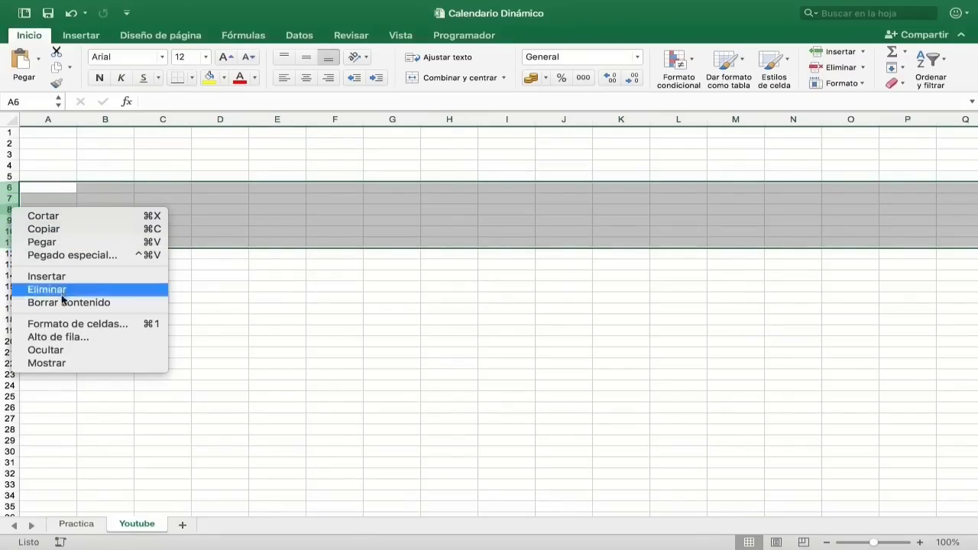
click(65, 337)
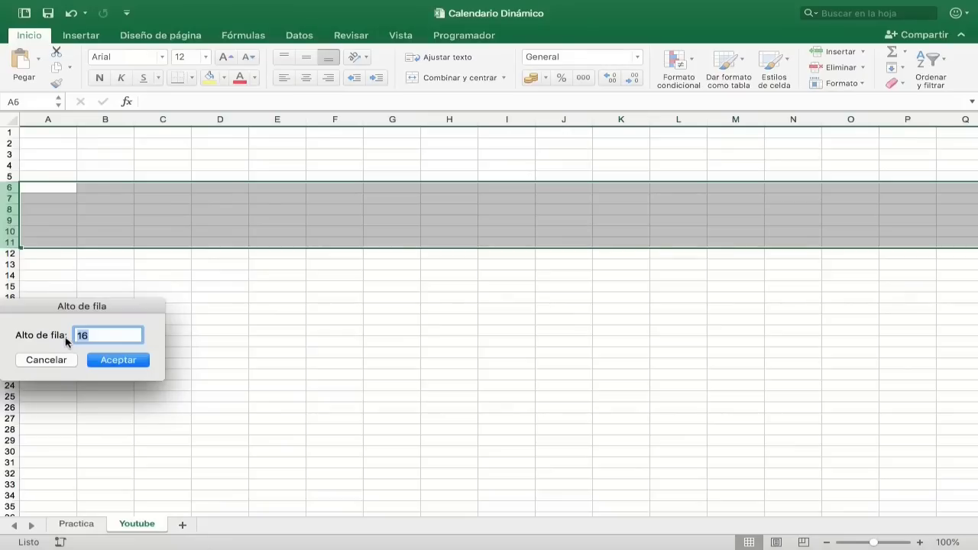
text(7)
text(0)
key(Return)
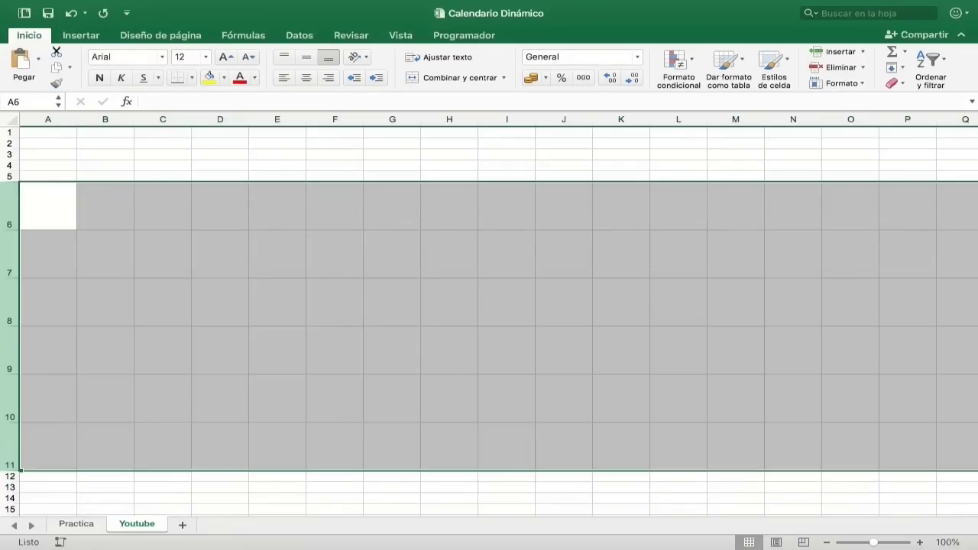
Set columns D through J to a column width of 15 using Ancho de columna.
click(222, 119)
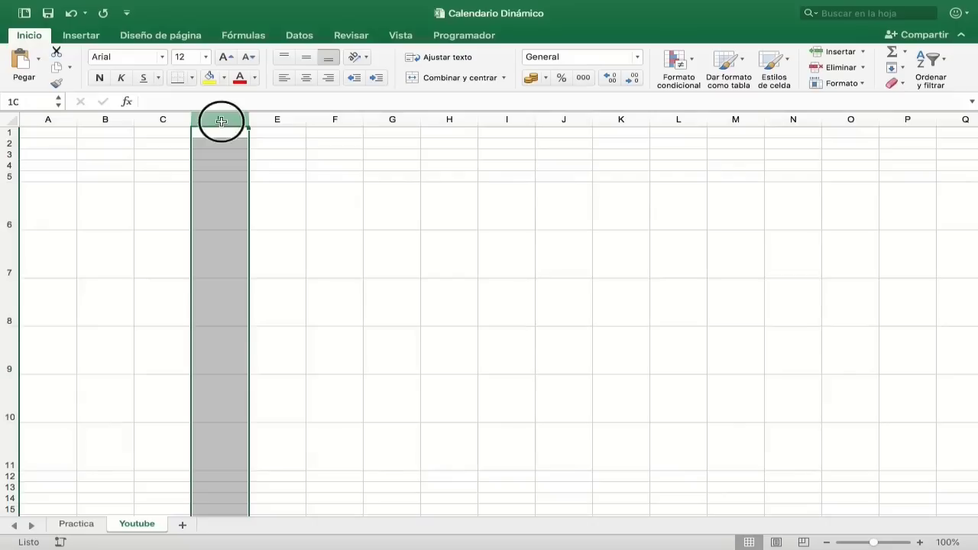
drag(221, 119, 560, 133)
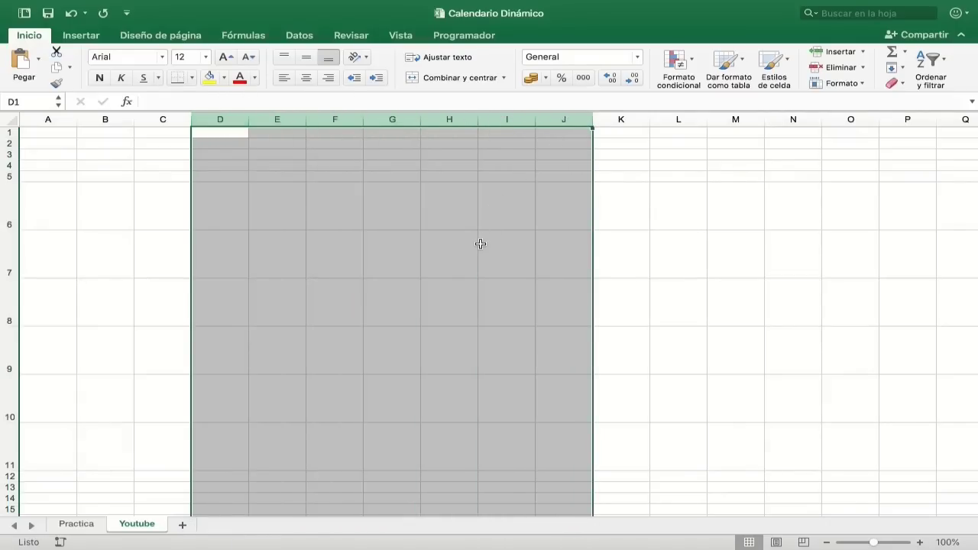
right_click(294, 121)
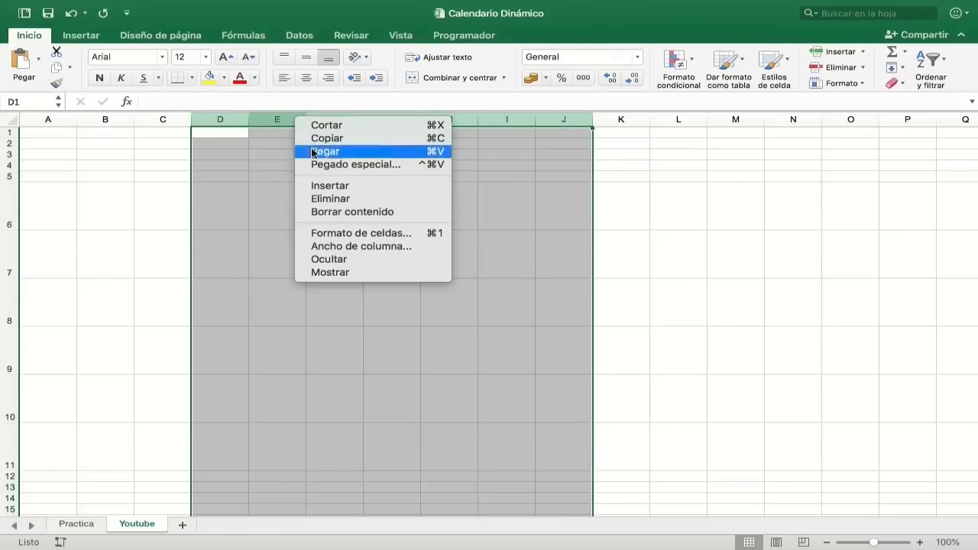
click(334, 245)
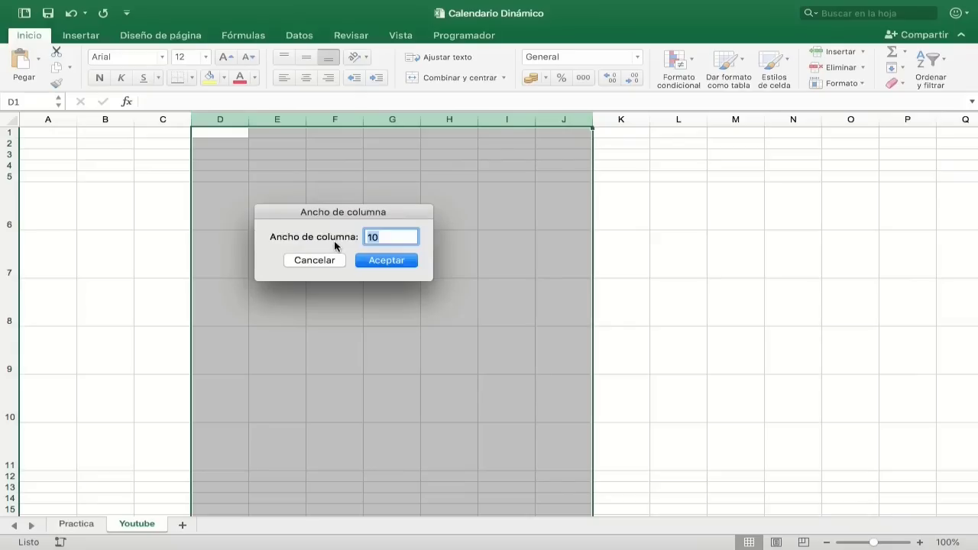
text(15)
key(Return)
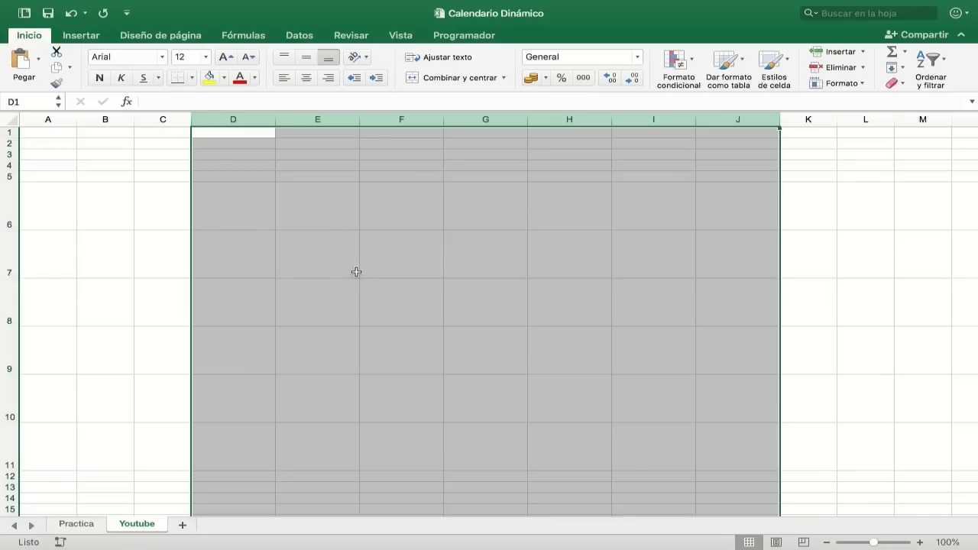
key(super+Tab)
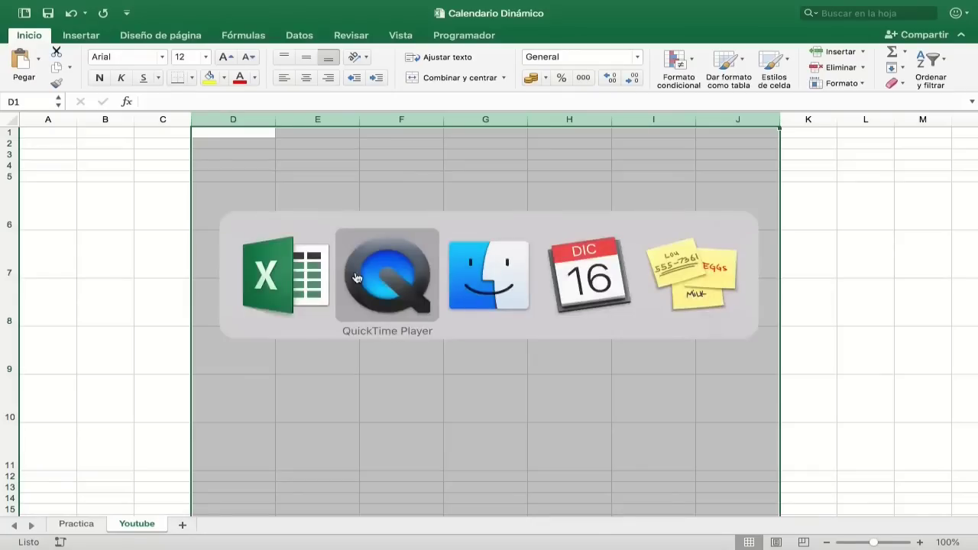
key(super+Tab)
key(super+Tab)
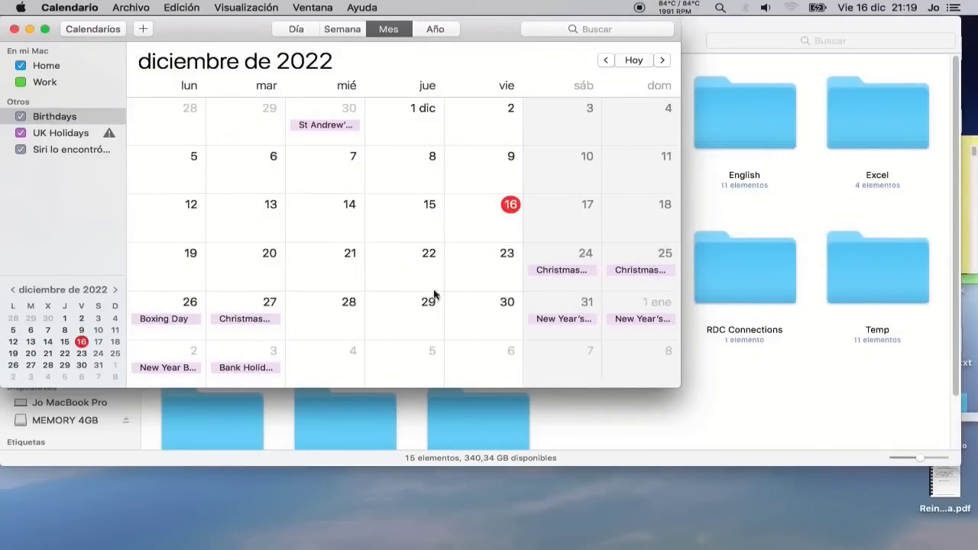
key(super+Tab)
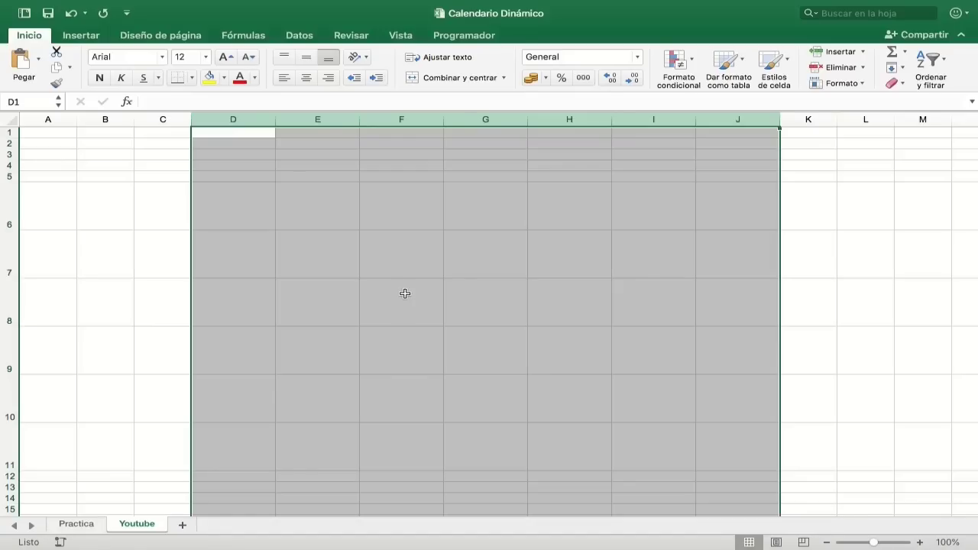
Set the border colour to black and apply Todos los bordes to D6:J11.
click(307, 227)
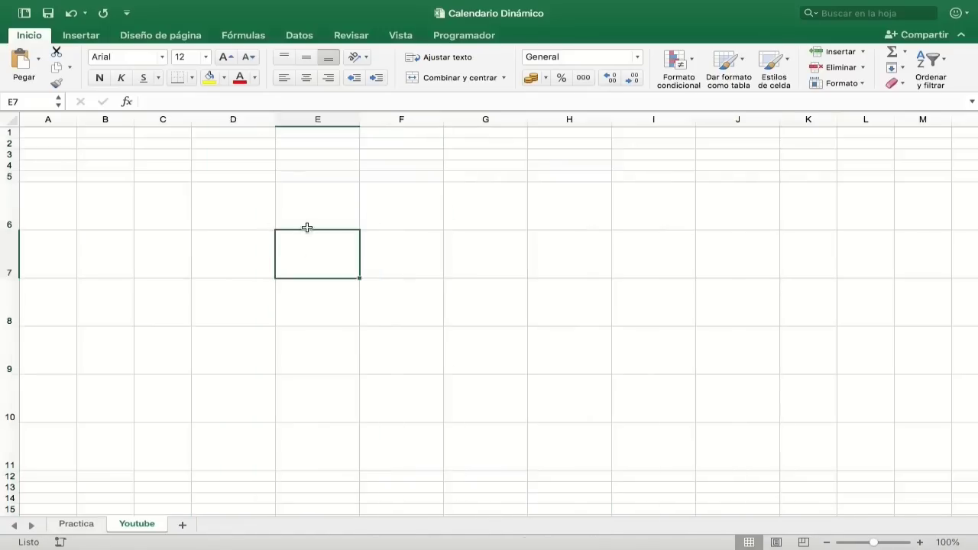
click(191, 78)
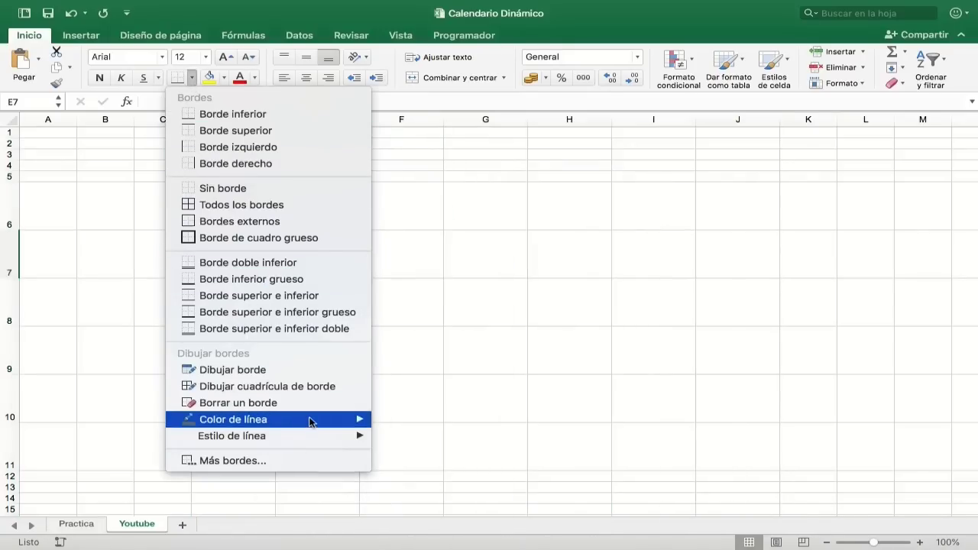
mouse_move(233, 420)
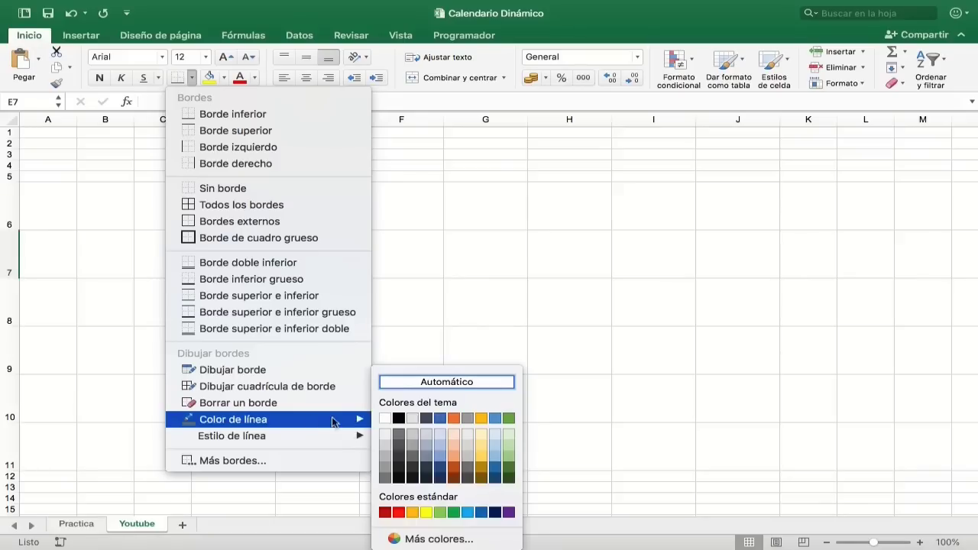
click(399, 421)
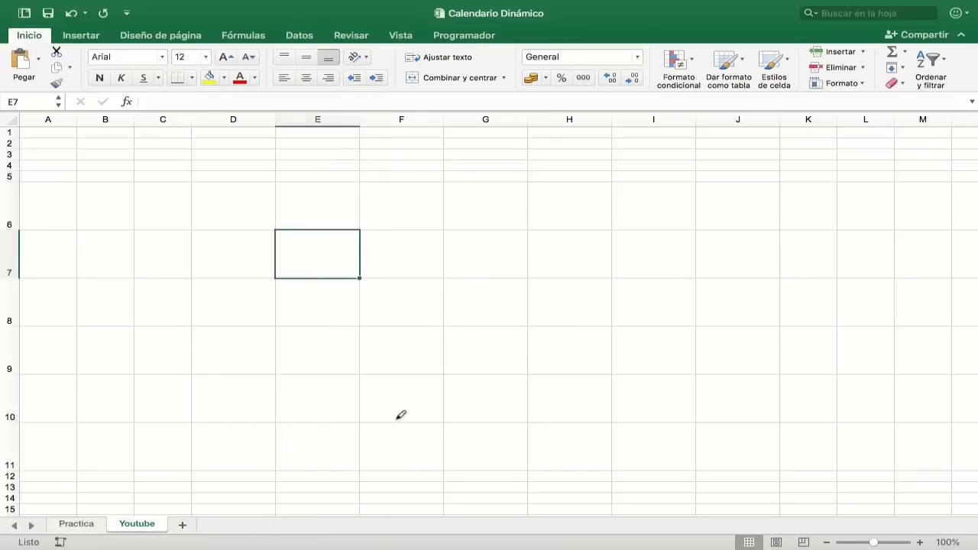
click(211, 120)
click(225, 194)
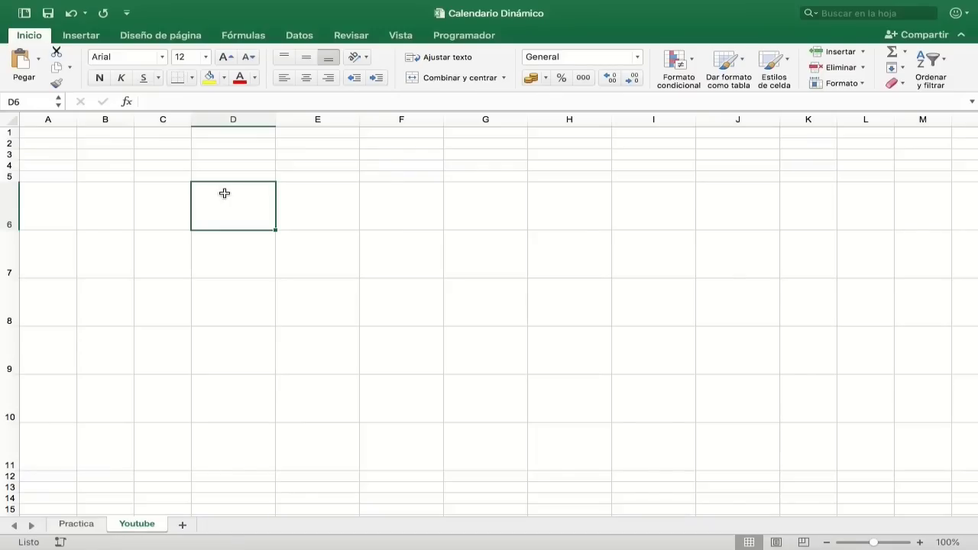
drag(224, 193, 731, 309)
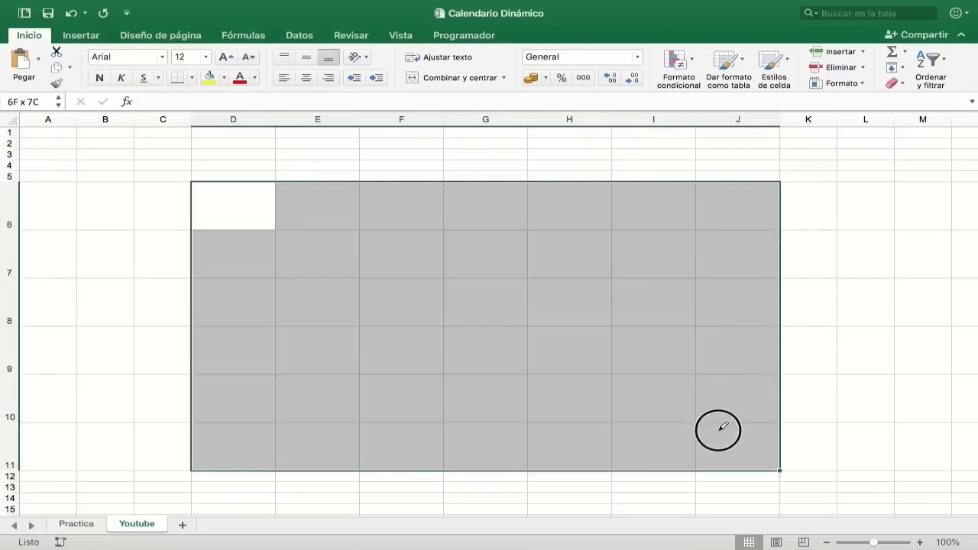
drag(730, 309, 721, 430)
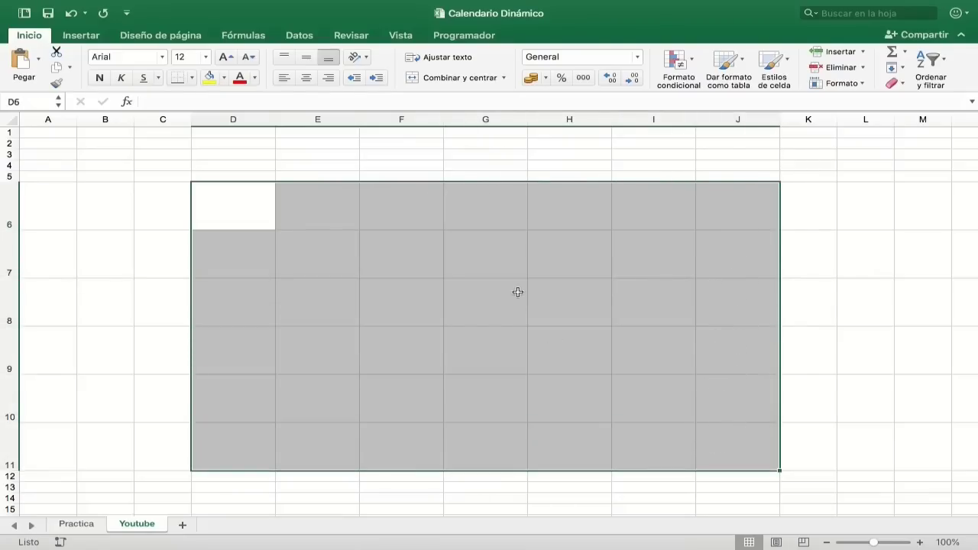
click(193, 79)
click(218, 203)
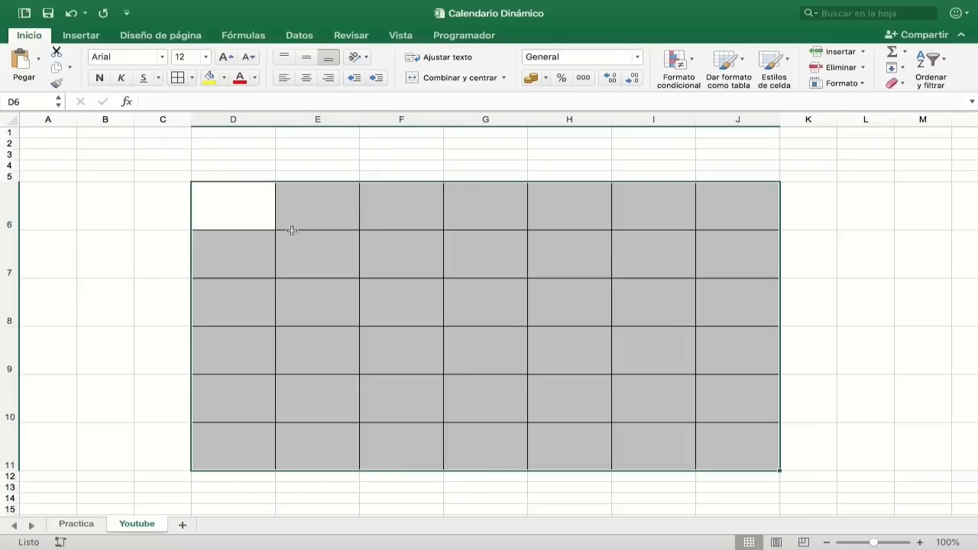
Hide the sheet gridlines by unticking Líneas de división on the Vista tab.
click(401, 35)
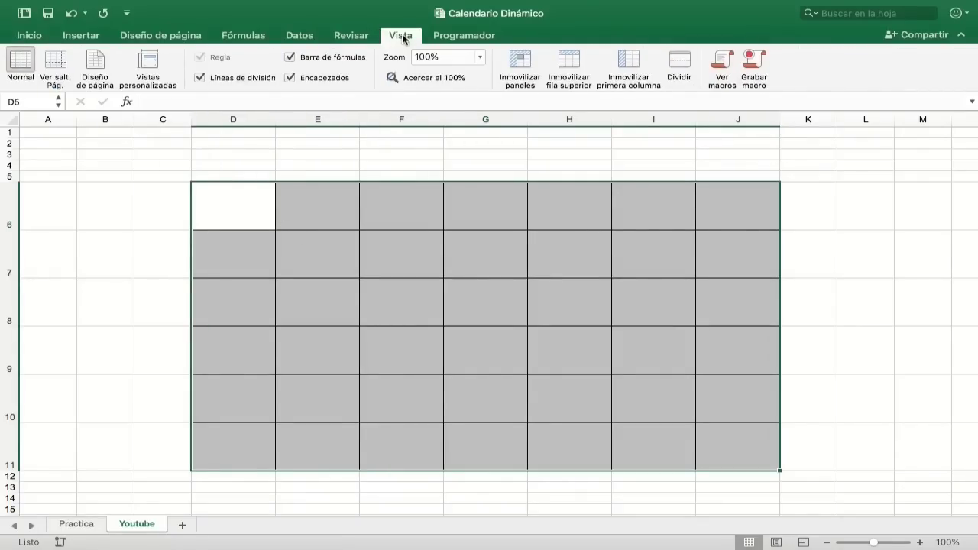
click(228, 80)
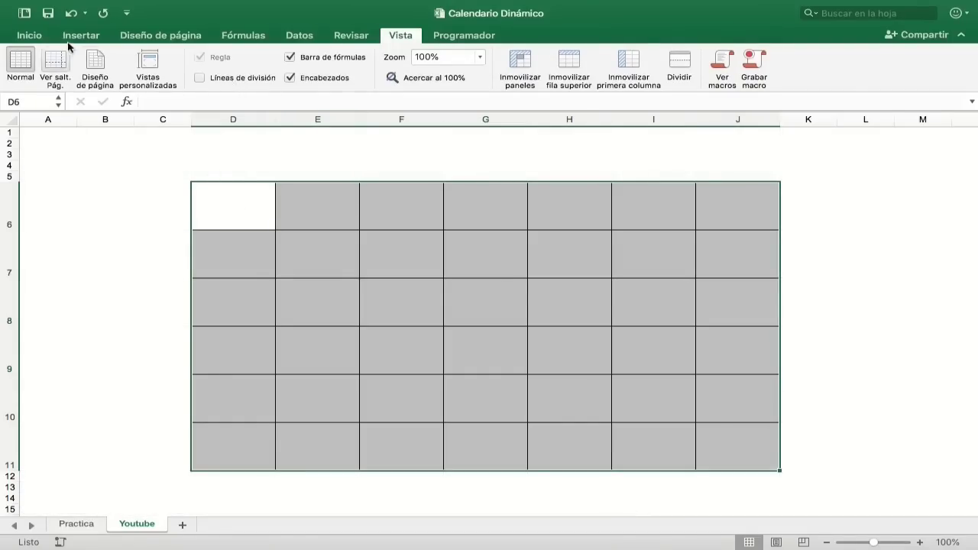
click(29, 35)
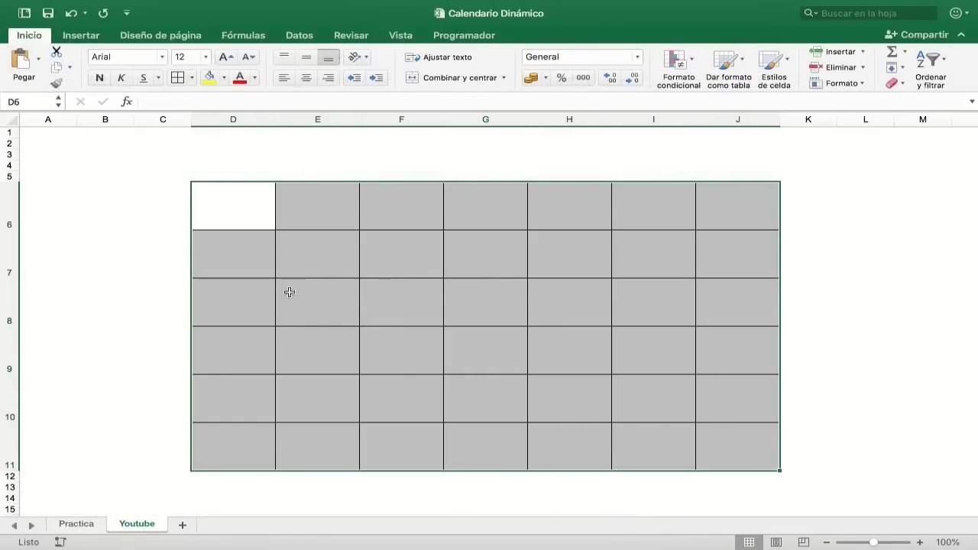
click(226, 174)
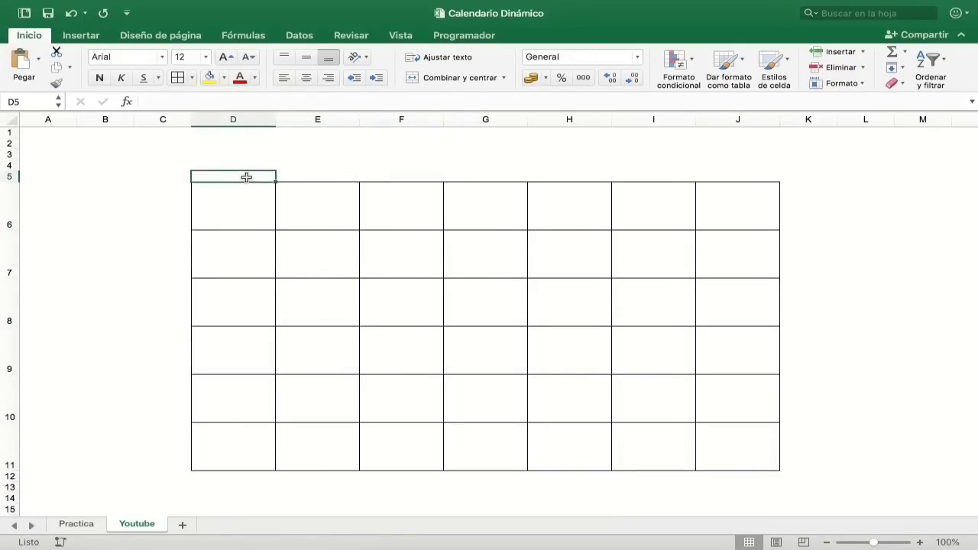
Enter LUNES in D5 and autofill the weekday names across to DOMINGO in J5.
drag(252, 176, 724, 179)
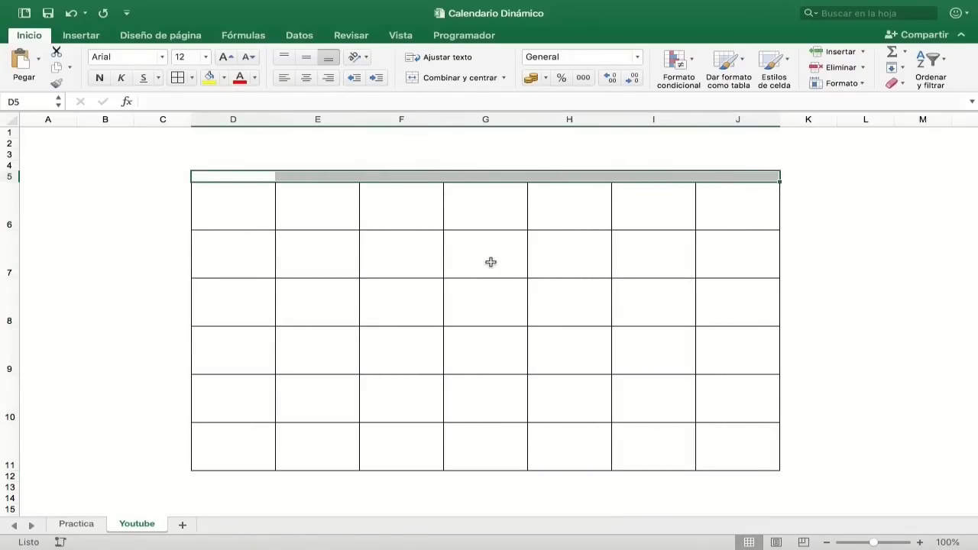
click(257, 177)
text(LUN)
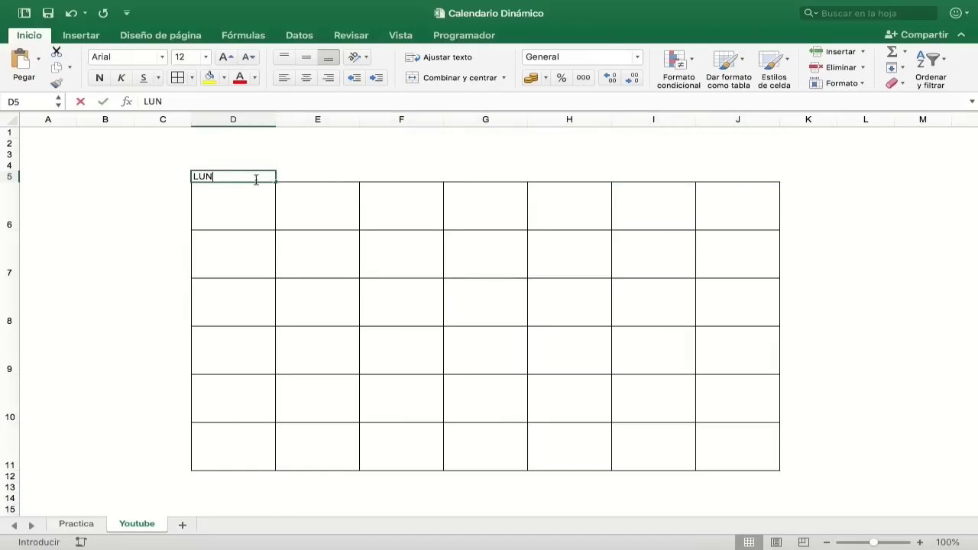
text(ES)
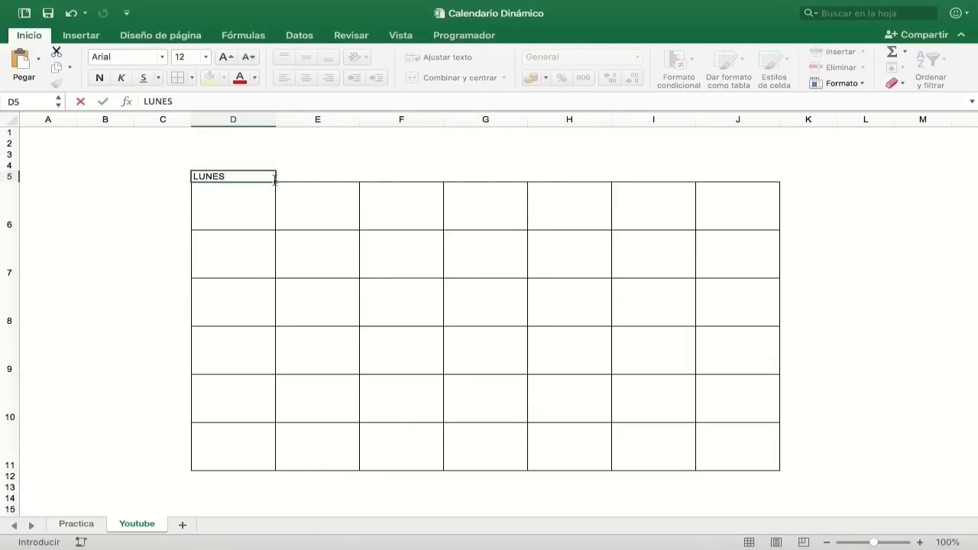
drag(274, 179, 564, 213)
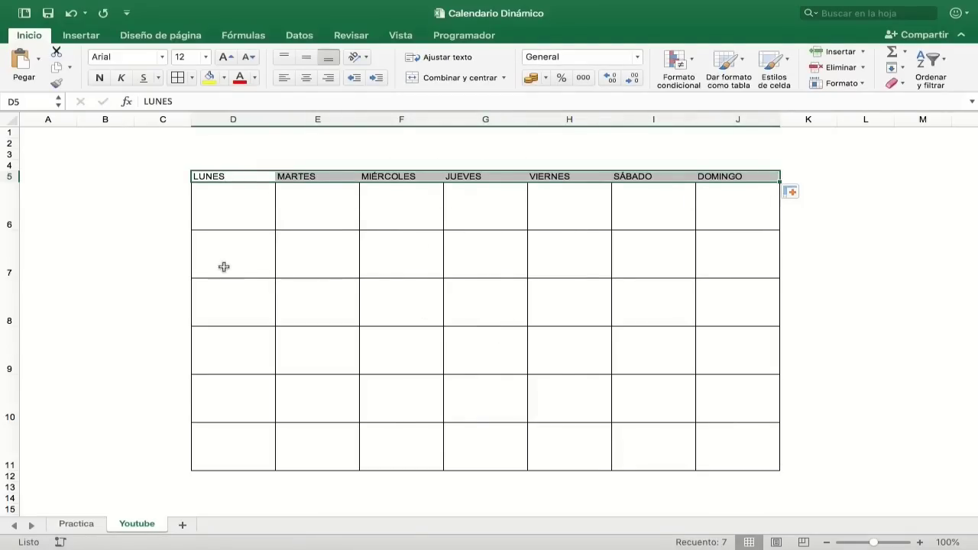
Make row 5 slightly taller and centre the weekday names vertically and horizontally.
drag(14, 182, 16, 189)
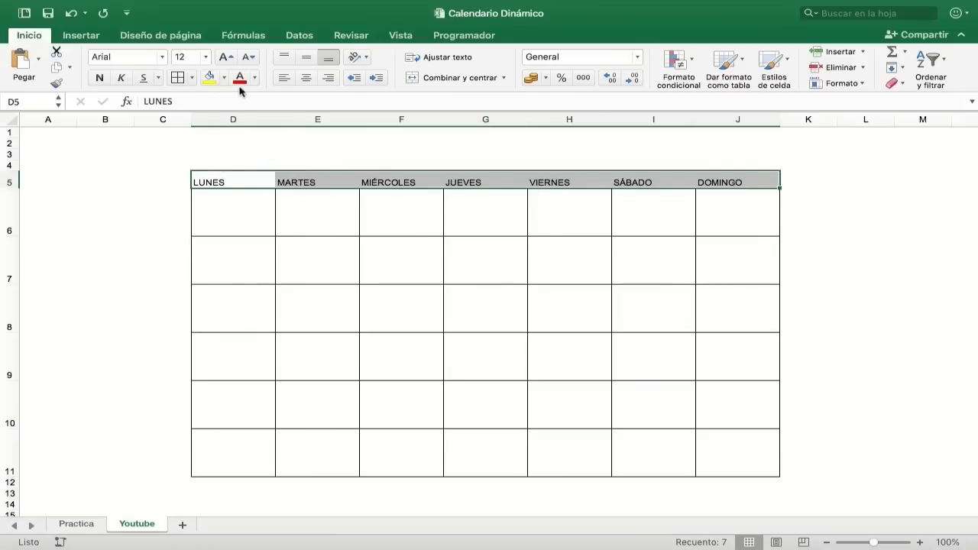
click(305, 61)
click(306, 78)
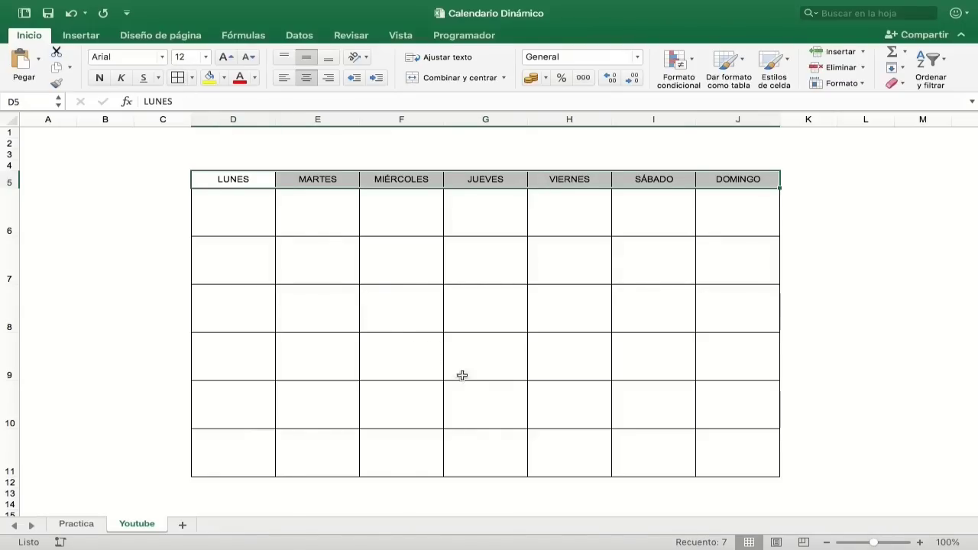
Put AÑO in D2 and MES in E2, with borders and centred alignment on D2:E3.
click(235, 143)
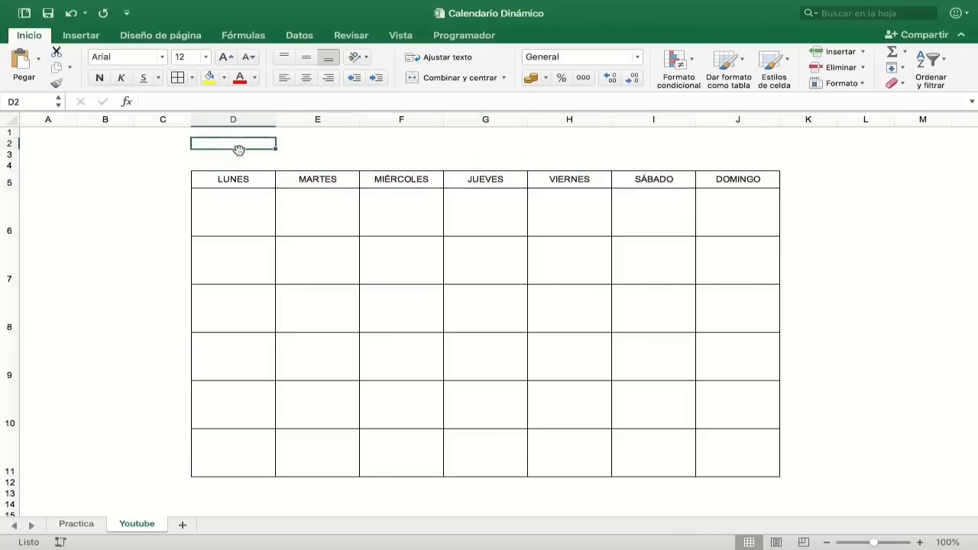
text(AÑO)
key(Tab)
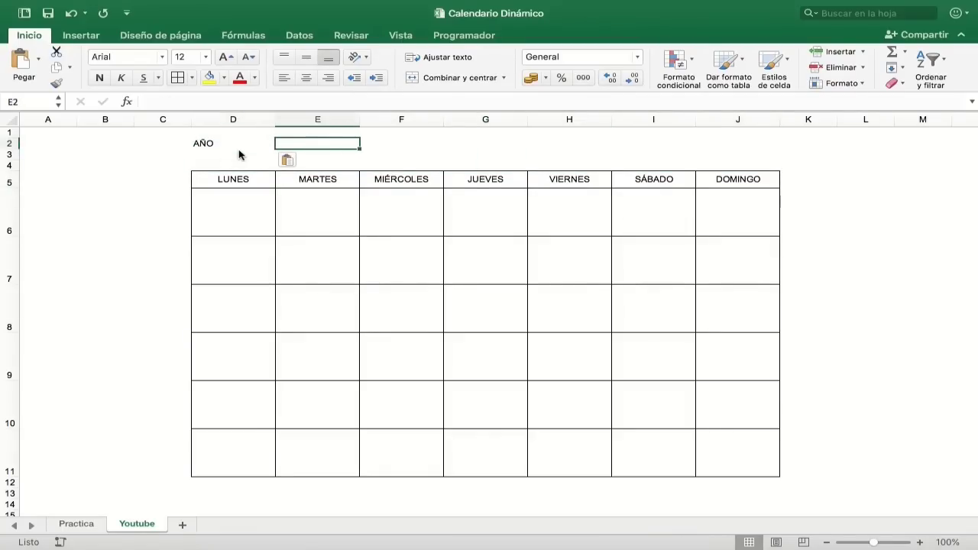
text(MES)
key(Return)
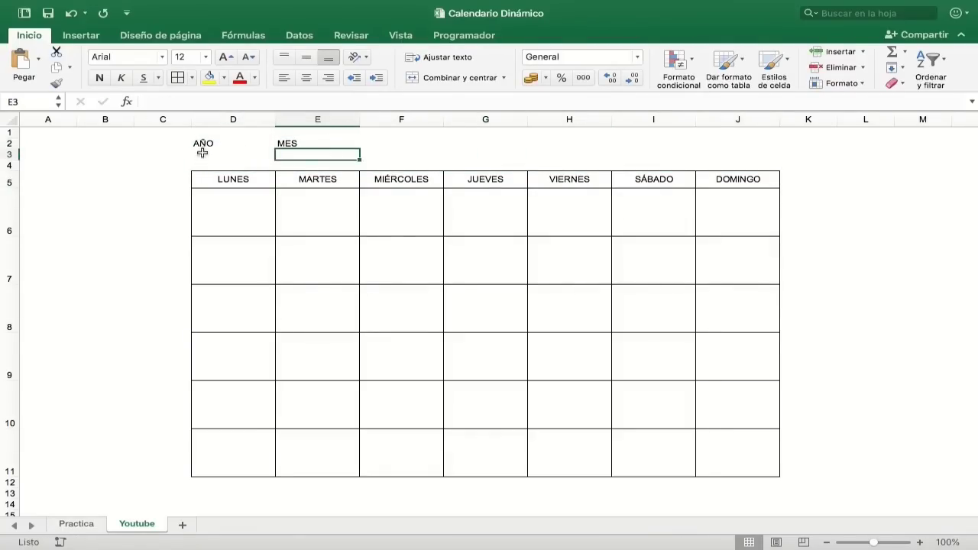
mouse_move(204, 143)
mouse_down()
mouse_move(305, 144)
mouse_move(311, 154)
mouse_up()
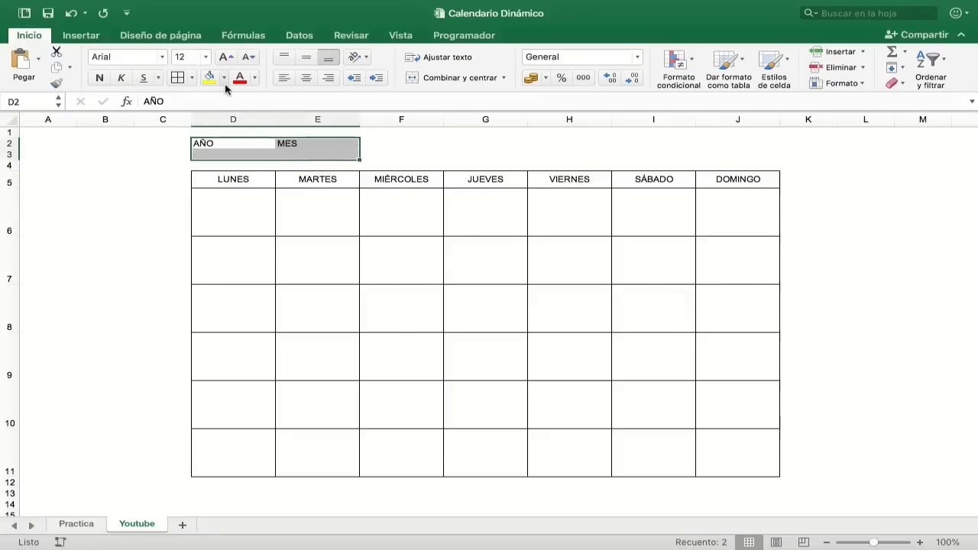
click(176, 77)
click(309, 59)
click(306, 77)
Enter the year 2022 in D3 and select the month cell E3.
click(265, 153)
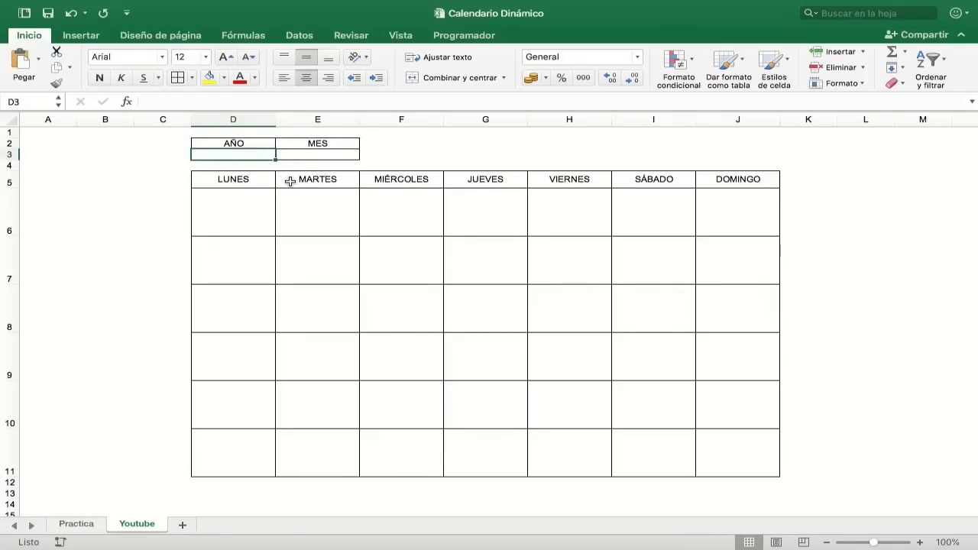
text(20)
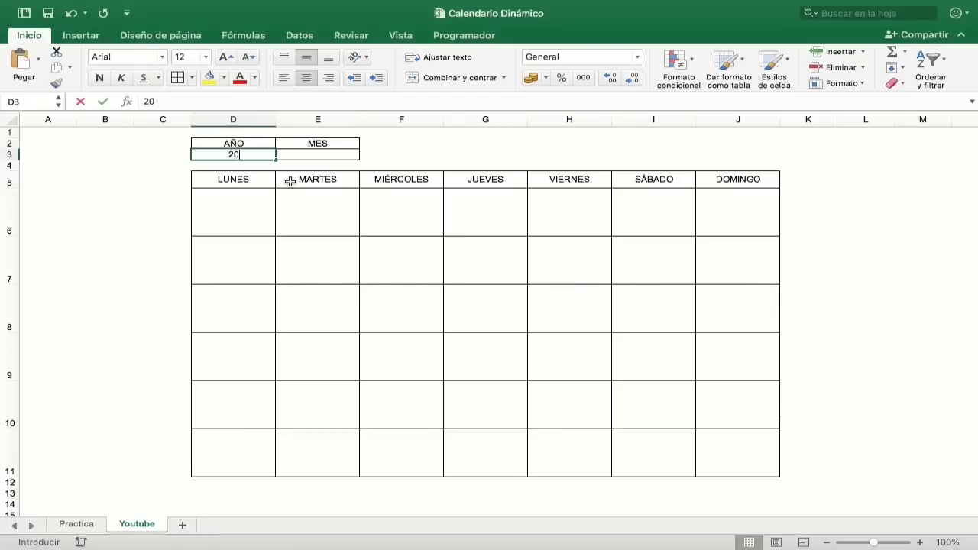
text(22)
key(Return)
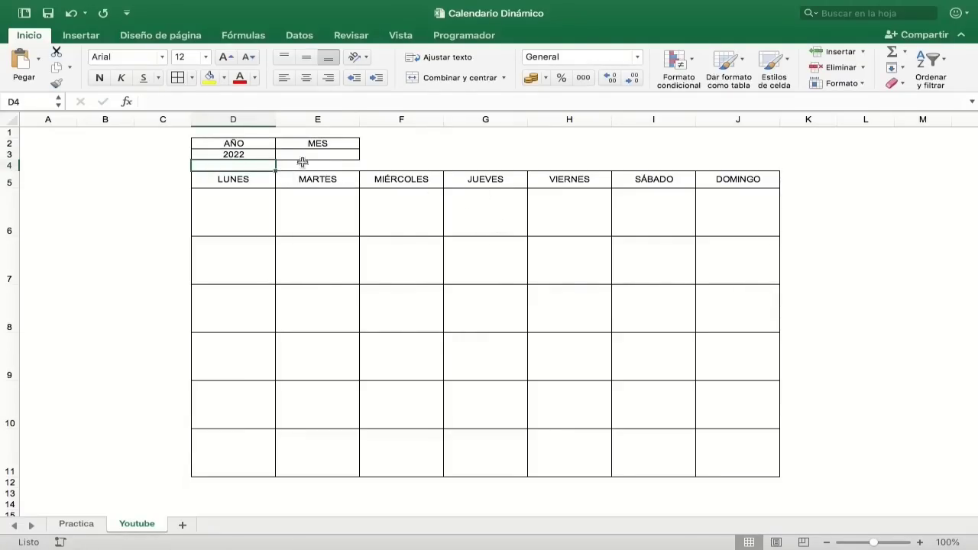
click(313, 157)
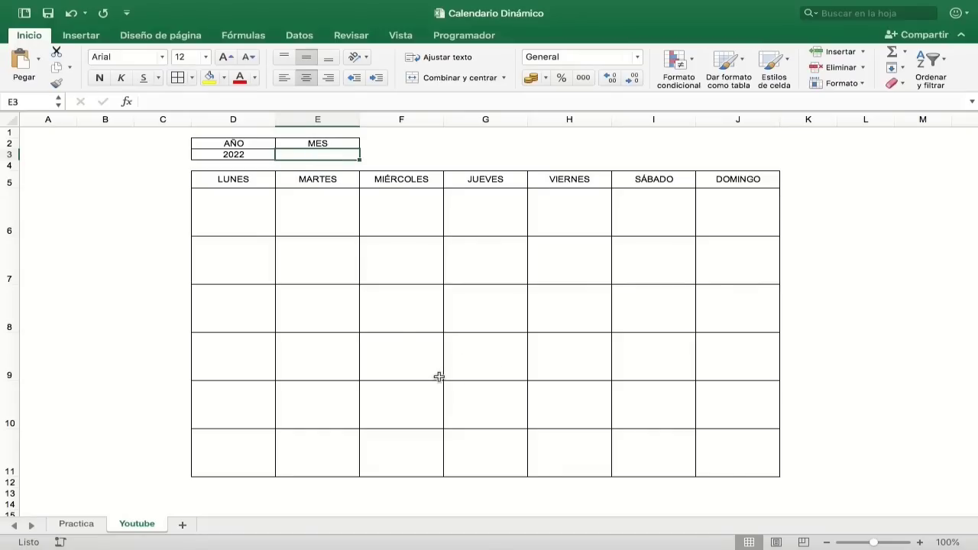
scroll(439, 377, down, 1)
scroll(439, 377, down, 4)
Type ENERO in A14 and autofill the month names down to DICIEMBRE in A25.
click(69, 343)
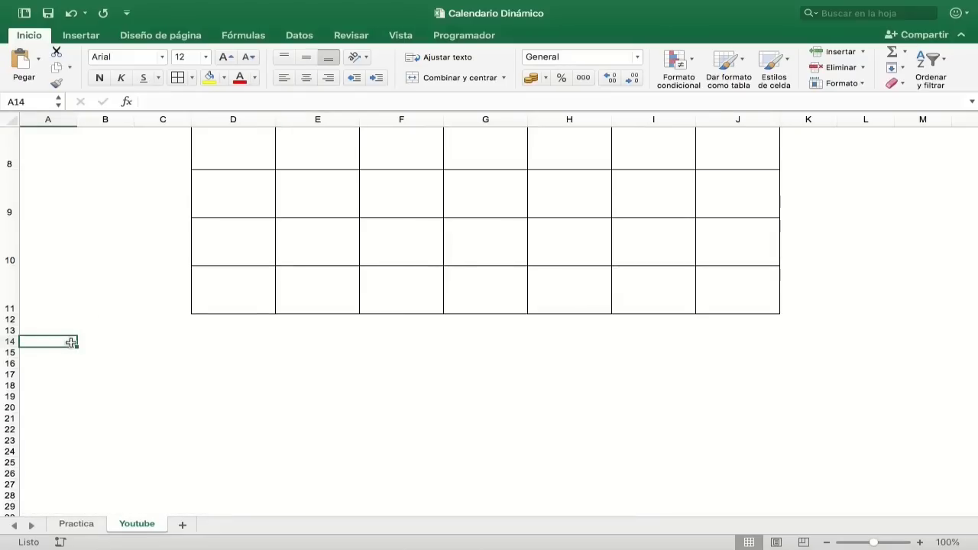
text(ENERO)
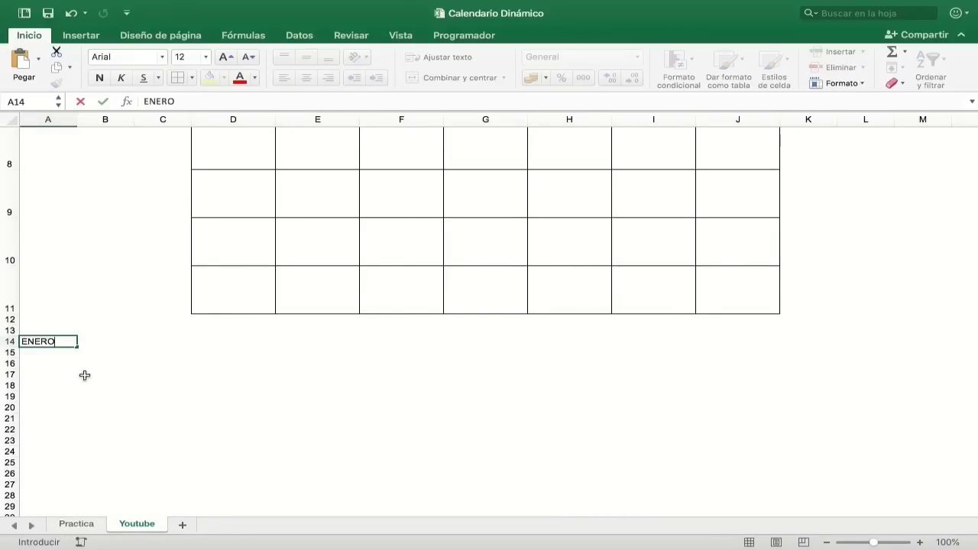
drag(77, 348, 72, 468)
scroll(275, 397, up, 3)
scroll(291, 371, up, 1)
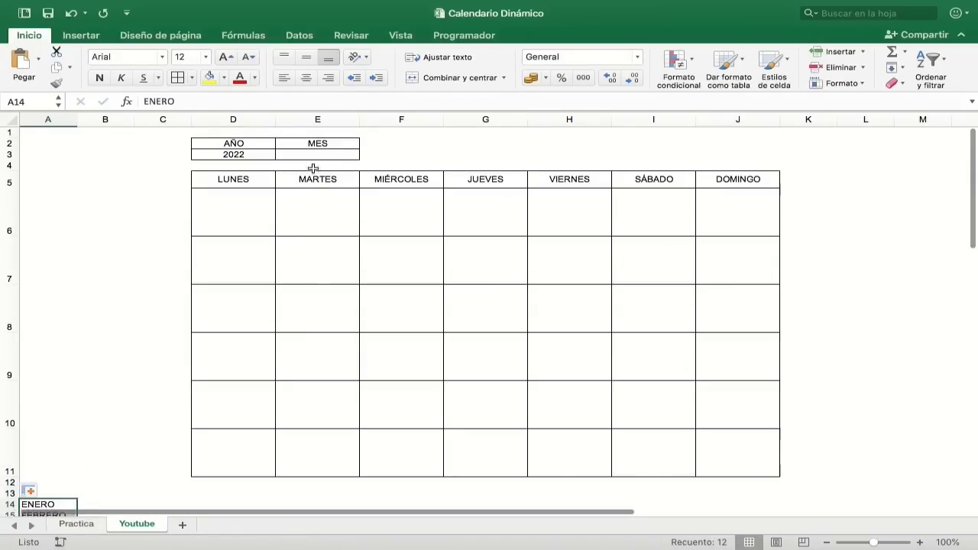
click(315, 155)
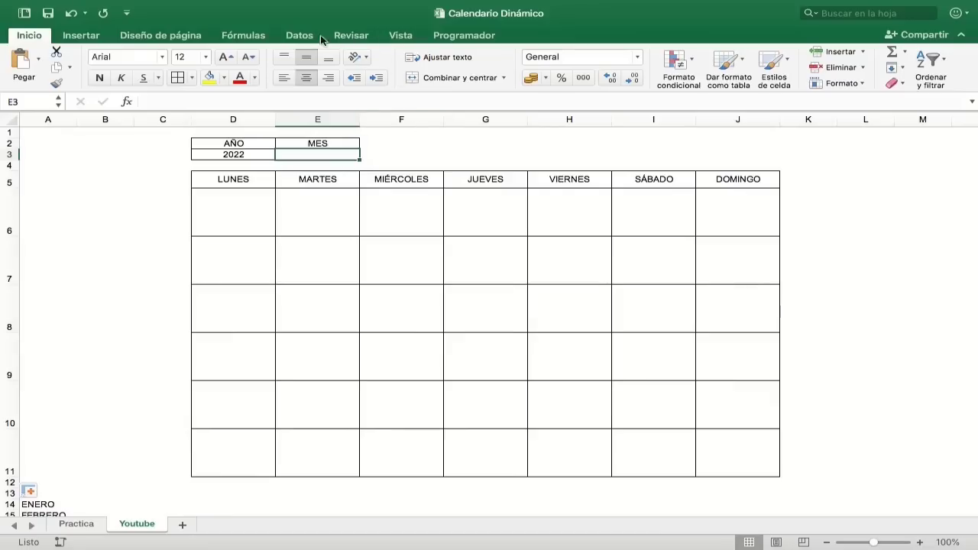
Add a List data validation to E3 with source =$A$14:$A$25.
click(300, 36)
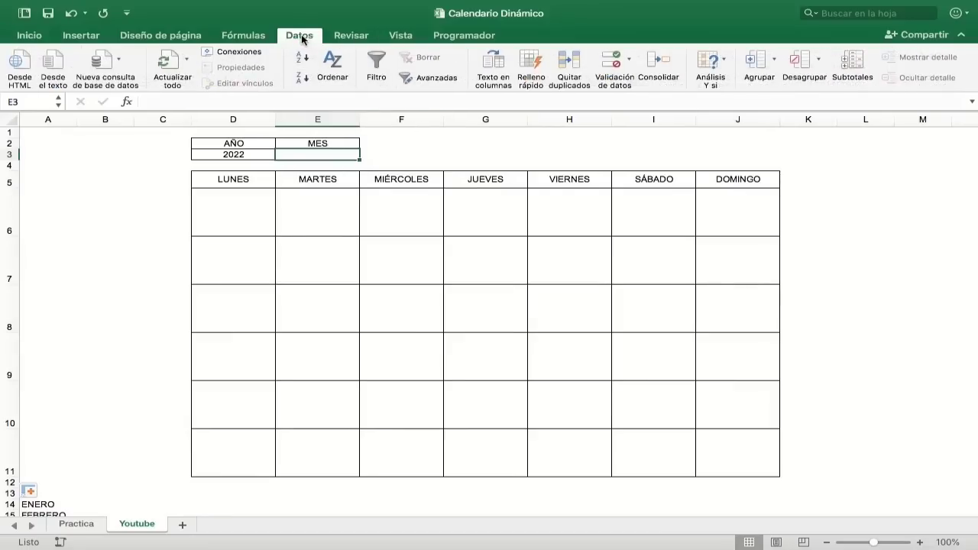
click(629, 65)
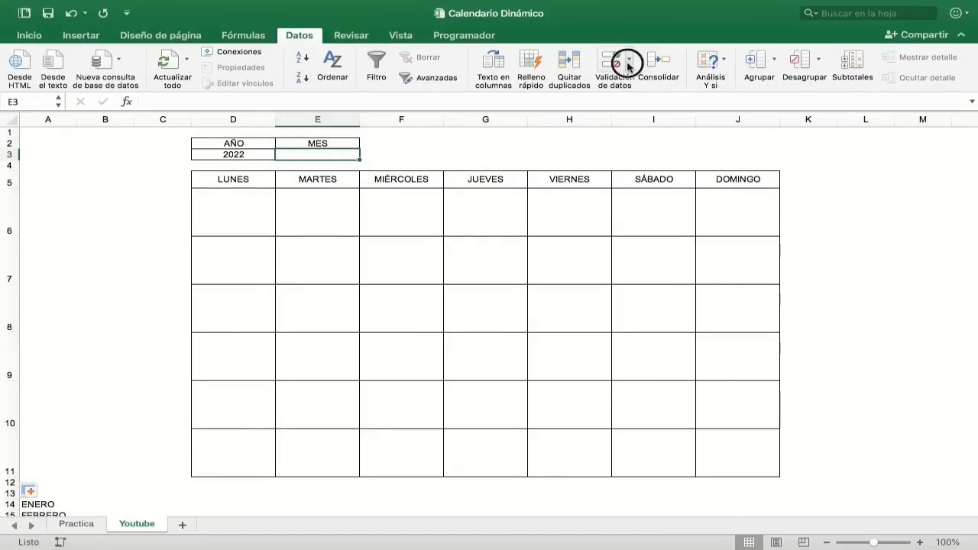
click(650, 83)
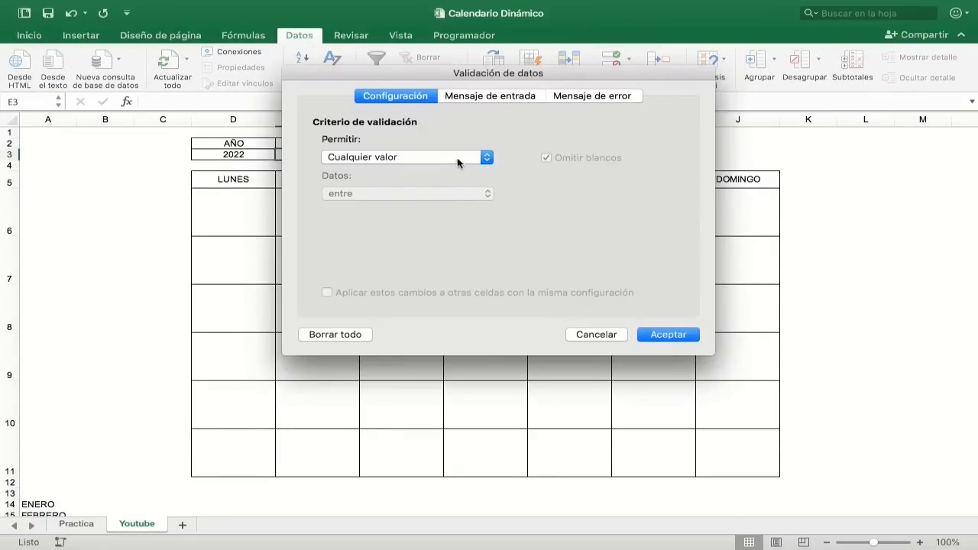
click(458, 162)
click(444, 191)
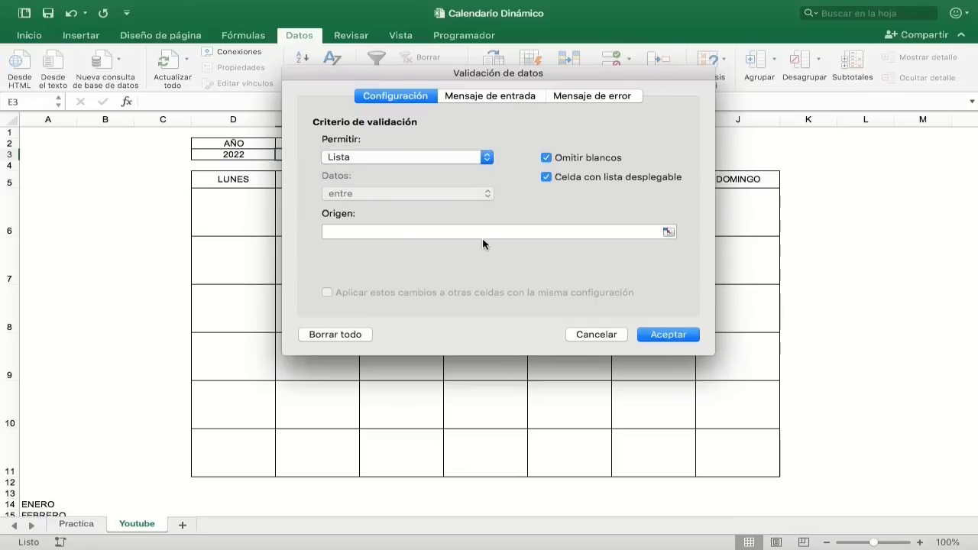
click(482, 231)
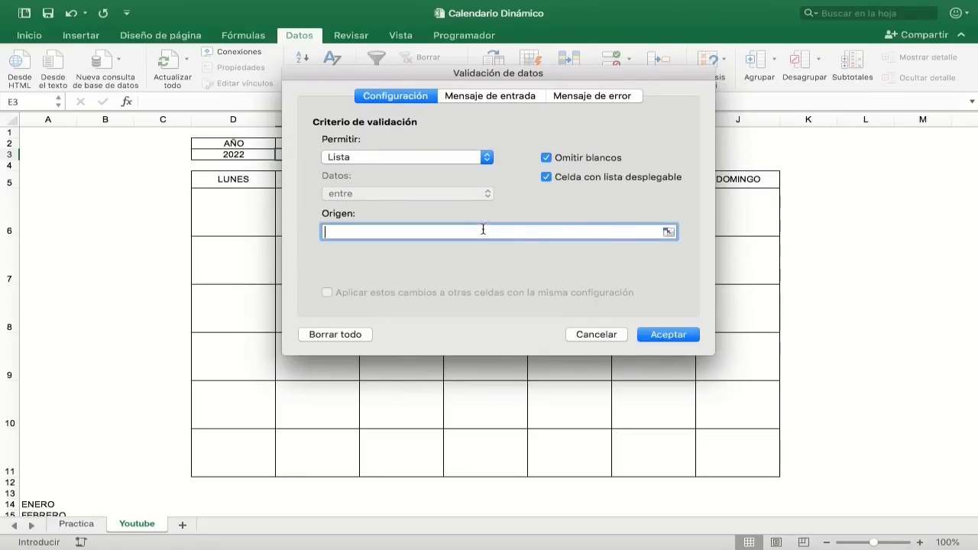
click(669, 231)
scroll(333, 341, down, 5)
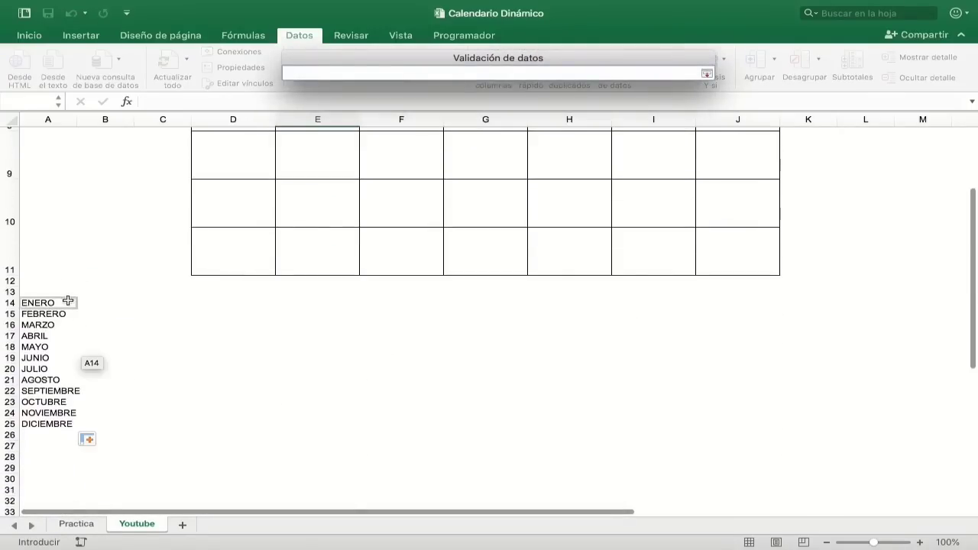
drag(68, 300, 69, 422)
click(707, 73)
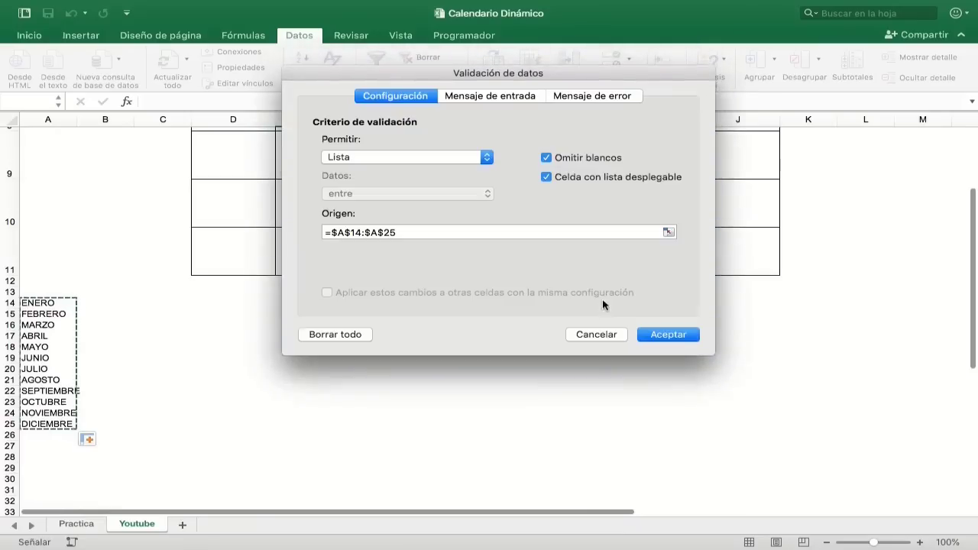
click(657, 337)
Choose AGOSTO from the new E3 month dropdown.
scroll(506, 305, up, 2)
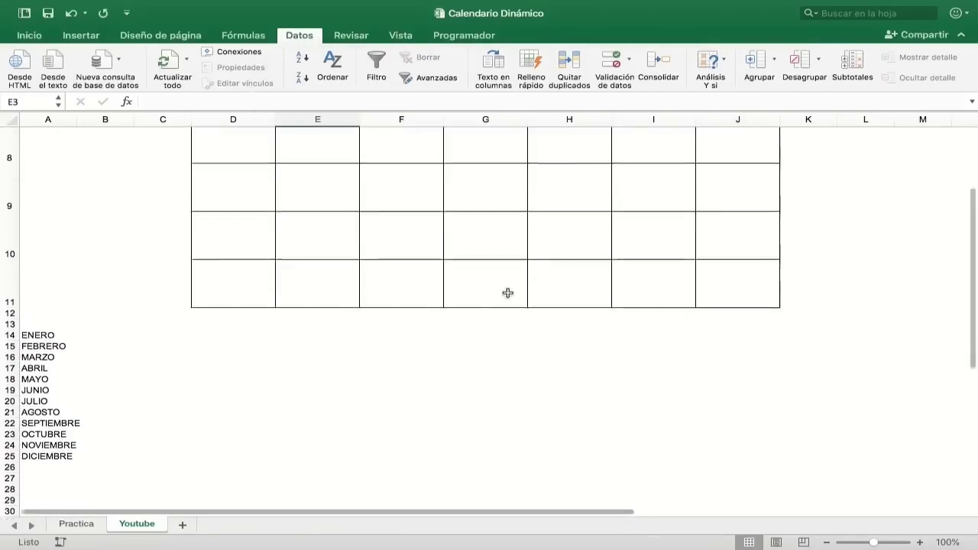
scroll(428, 230, up, 5)
click(366, 156)
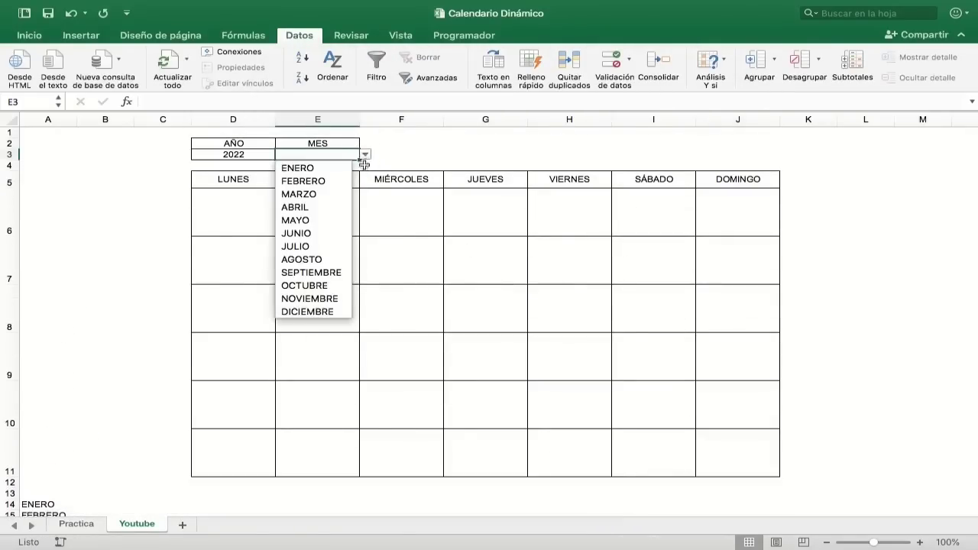
click(317, 256)
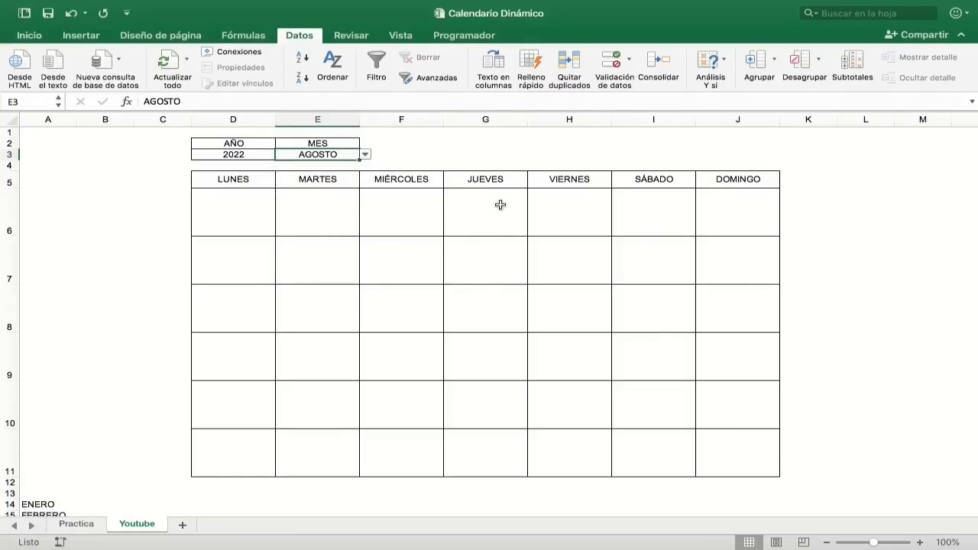
click(31, 35)
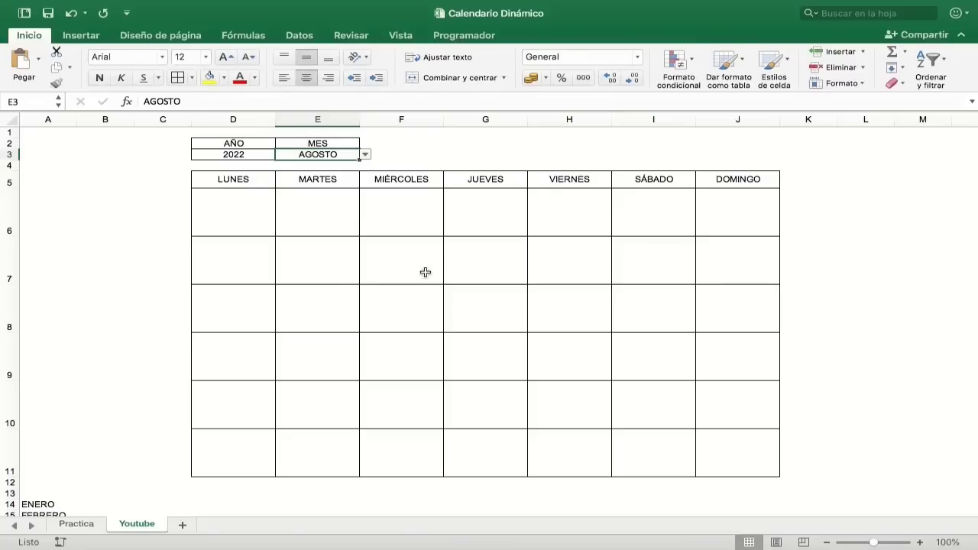
Start a FECHA formula in G3 with the absolute year reference $D$3 as first argument.
click(488, 153)
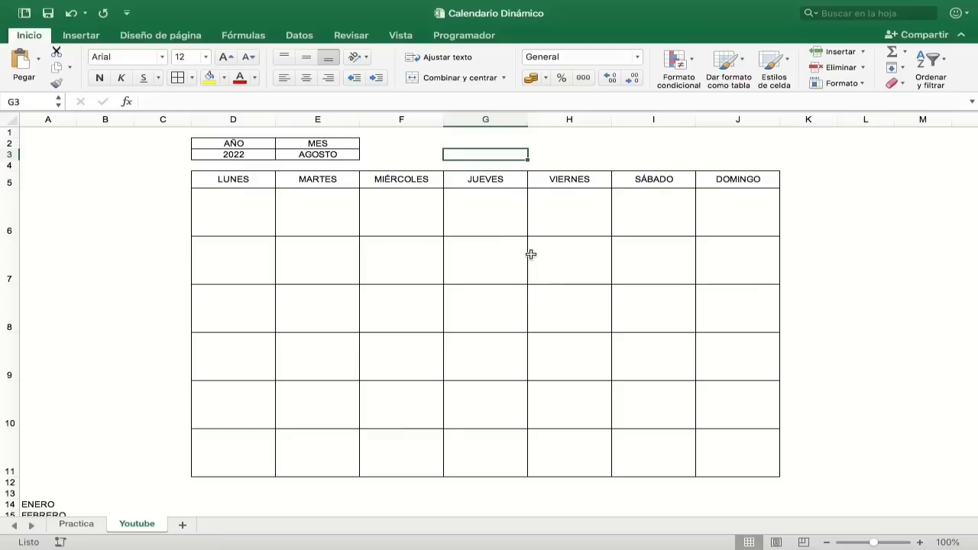
scroll(509, 153, right, 2)
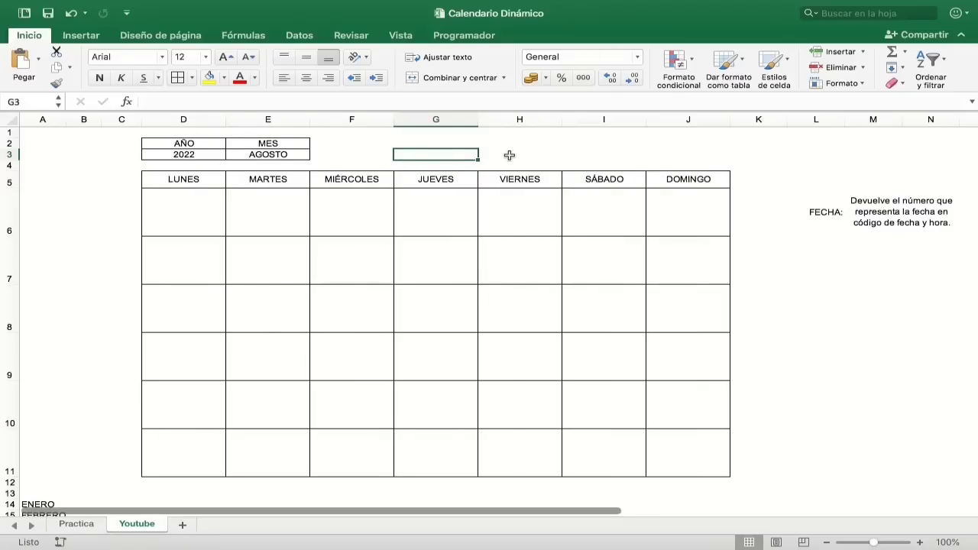
text(=)
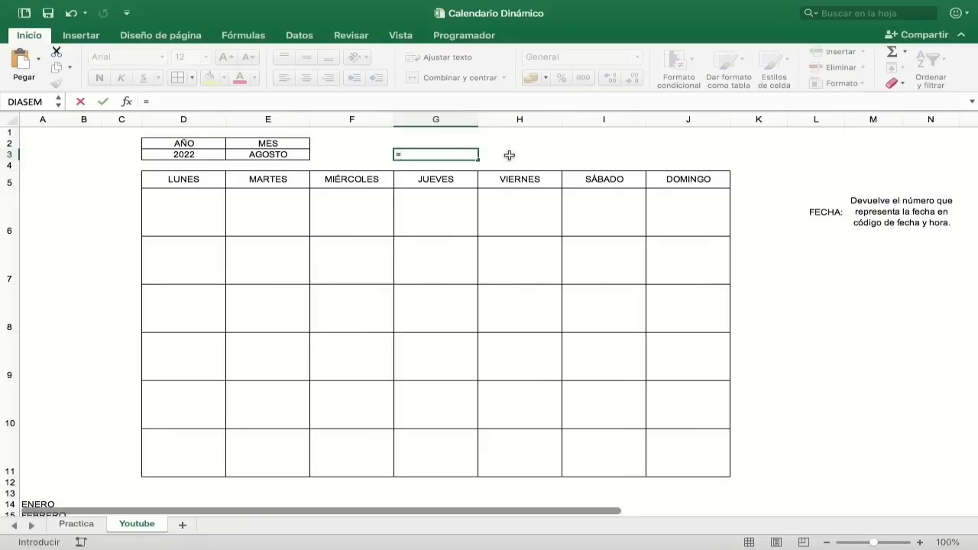
text(fech)
key(Tab)
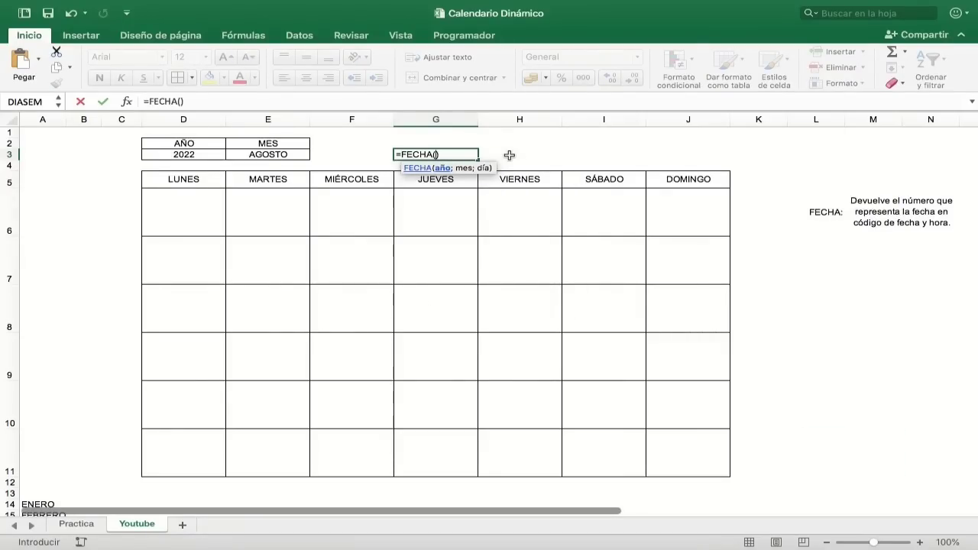
click(197, 154)
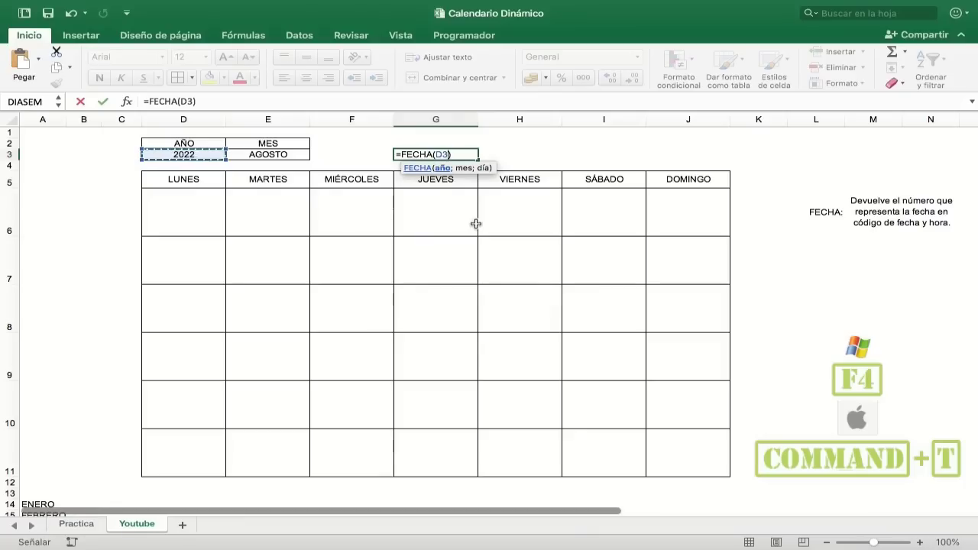
key(super+t)
text($D$3;)
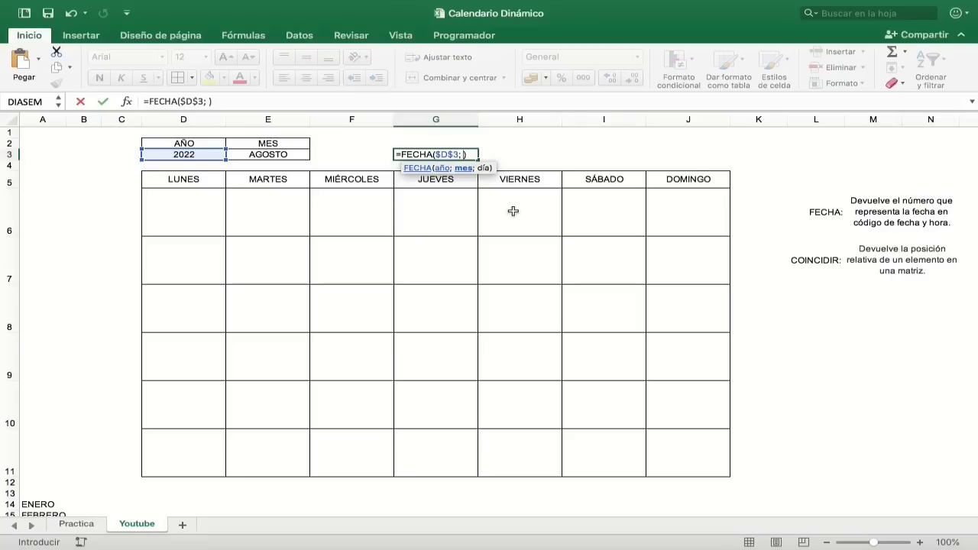
Add COINCIDIR($E$3; $A$14:$A$25; 0) as the month argument of the FECHA formula.
text(coi)
key(Tab)
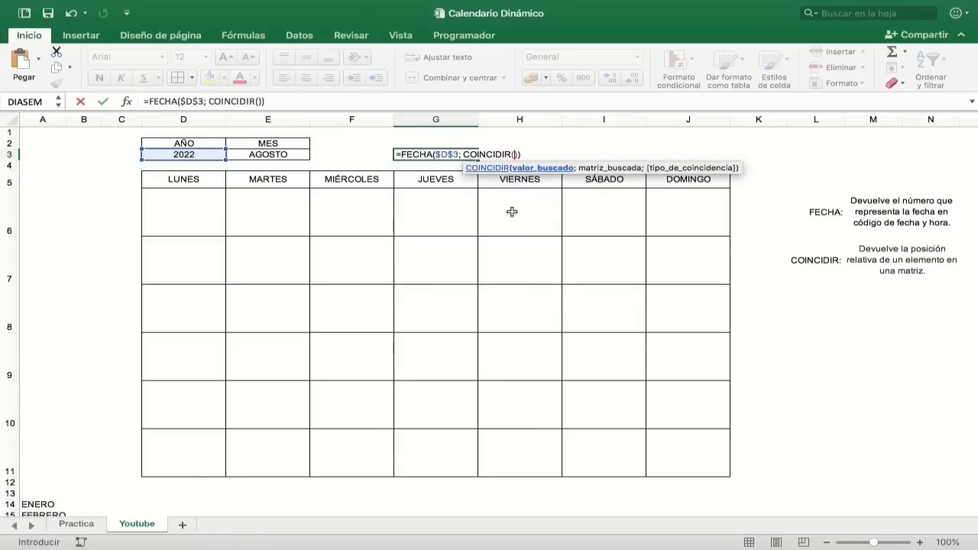
click(283, 155)
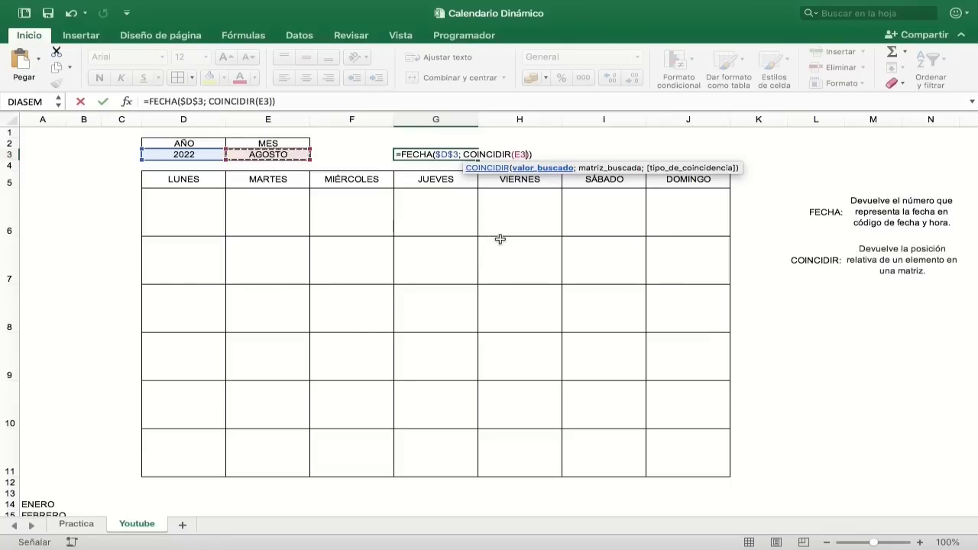
key(super+t)
text($E$3;)
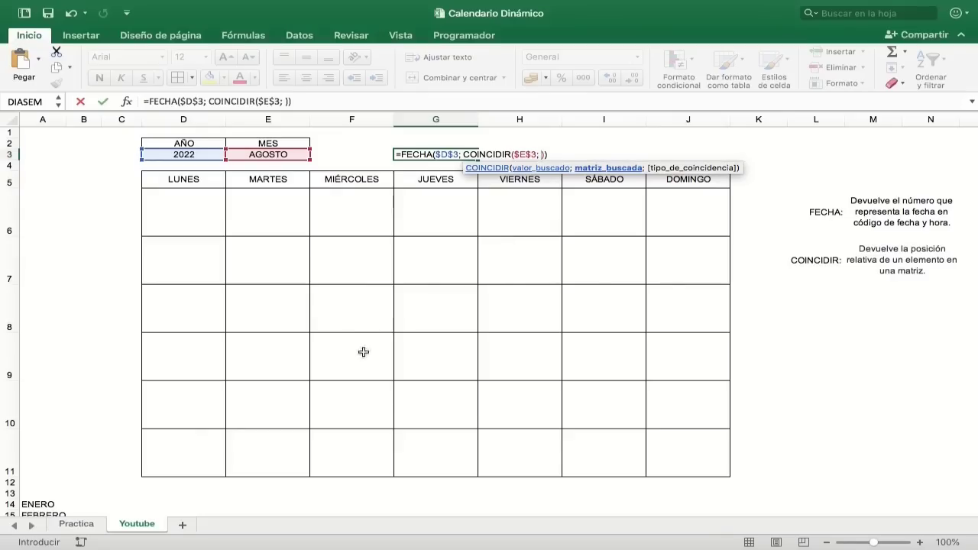
scroll(375, 339, down, 5)
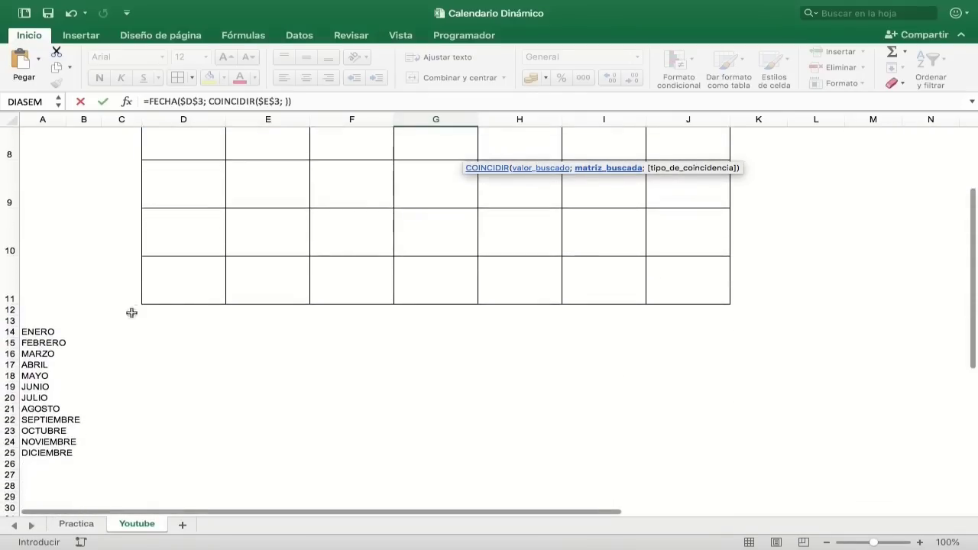
drag(39, 332, 46, 452)
scroll(590, 252, up, 1)
scroll(590, 252, up, 3)
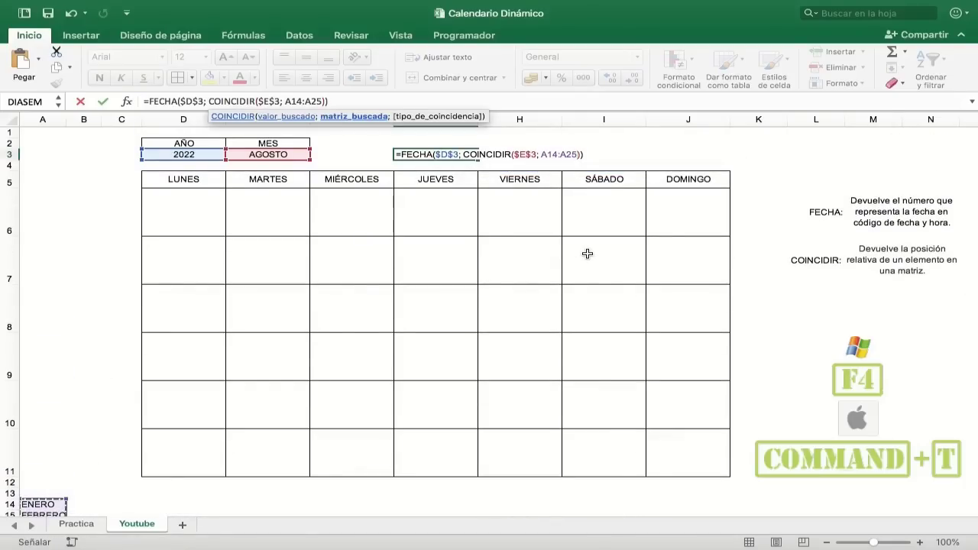
key(F4)
text($A$25; )
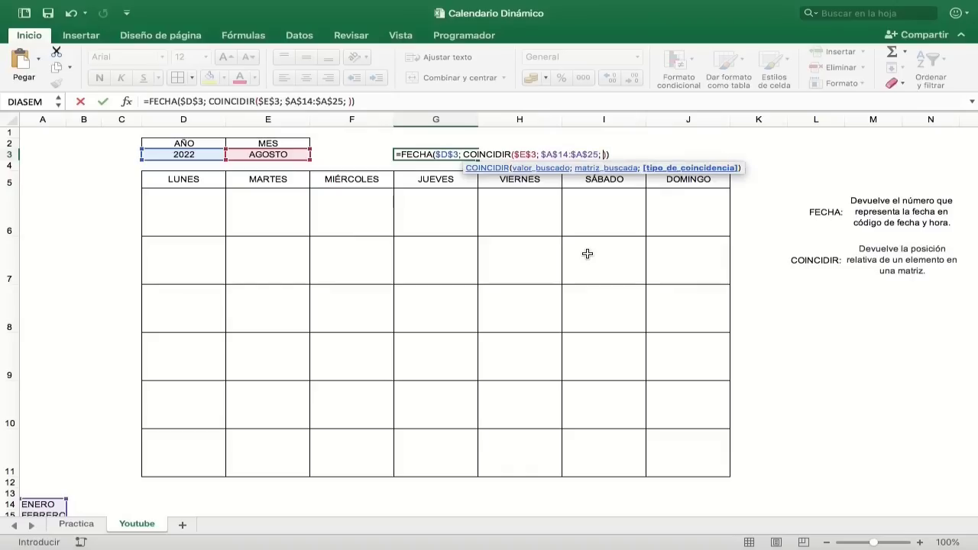
text(0)
Dismiss the argument warning and add day 1 so G3 shows 1/8/22, then move to H3.
key(Return)
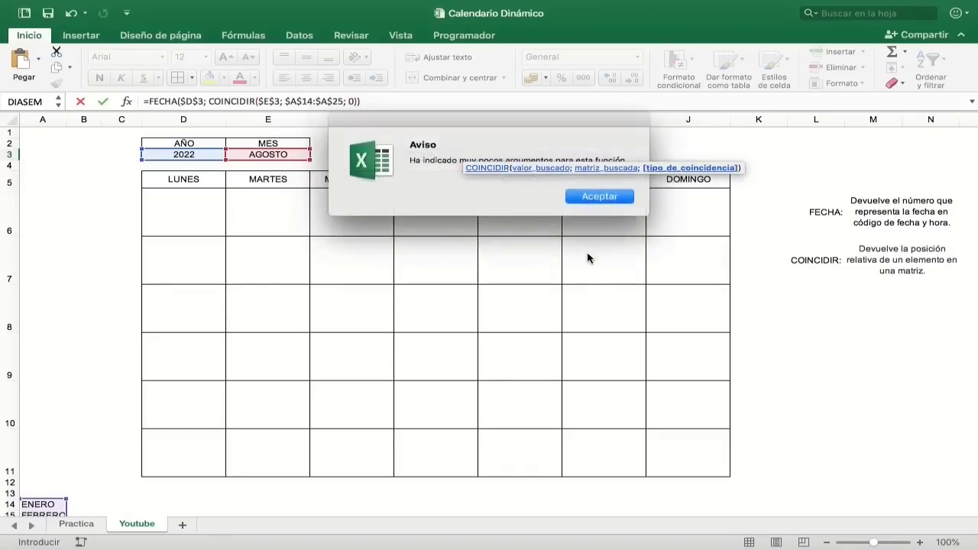
key(Return)
text(;)
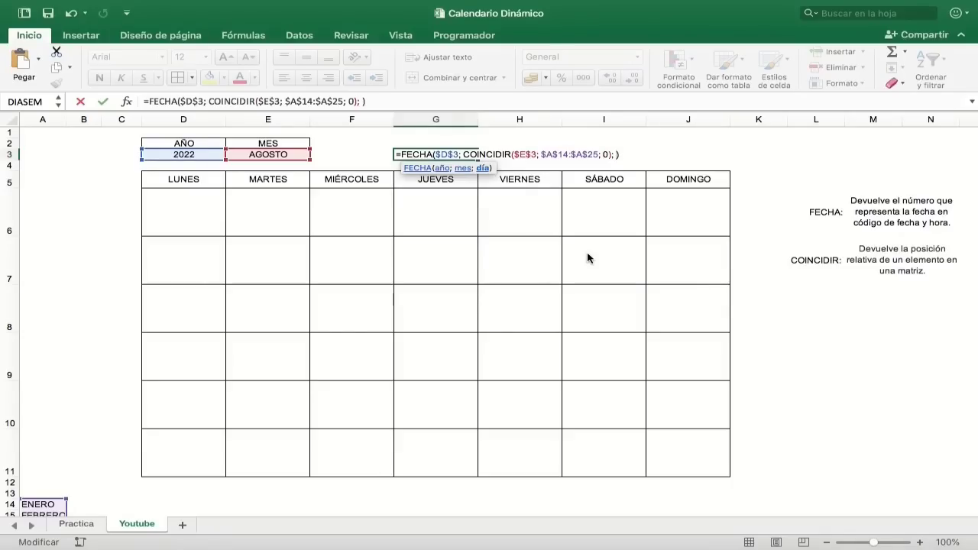
text(1)
key(Return)
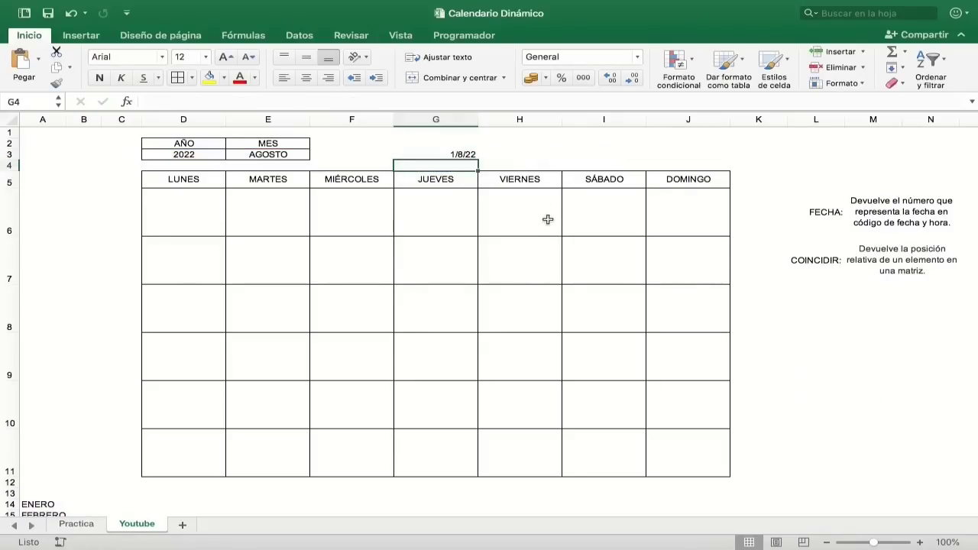
click(473, 155)
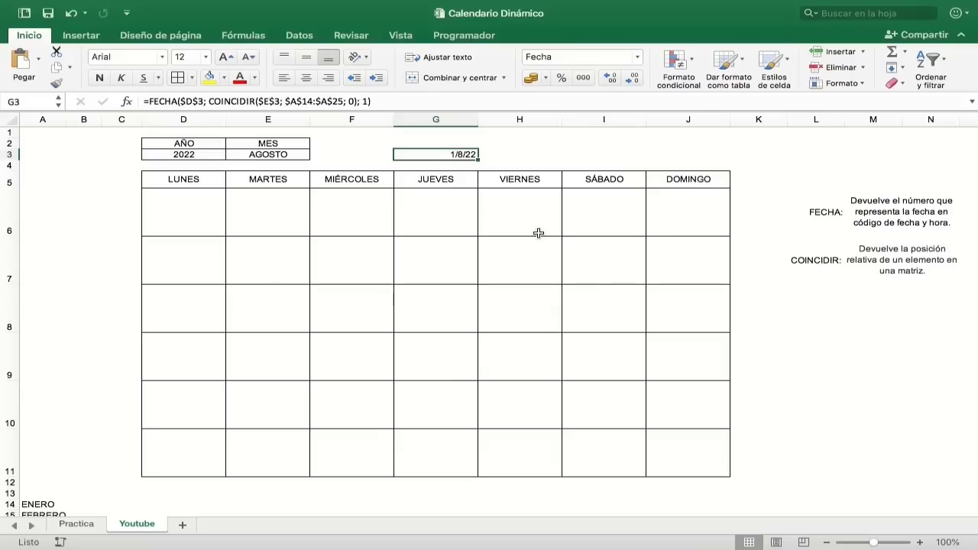
key(Right)
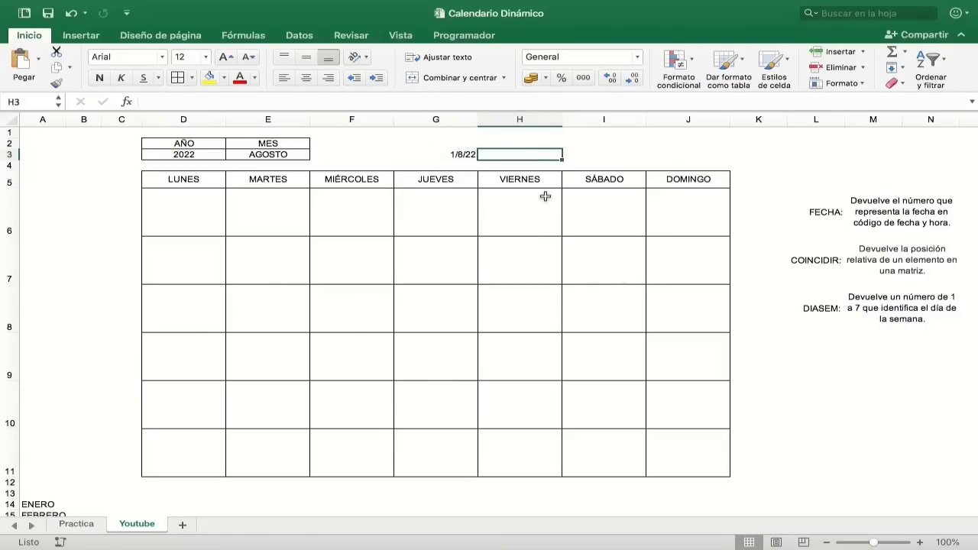
Enter =DIASEM($G$3; 3) in H3 to get weekday index 0 for G3's date.
text(=d)
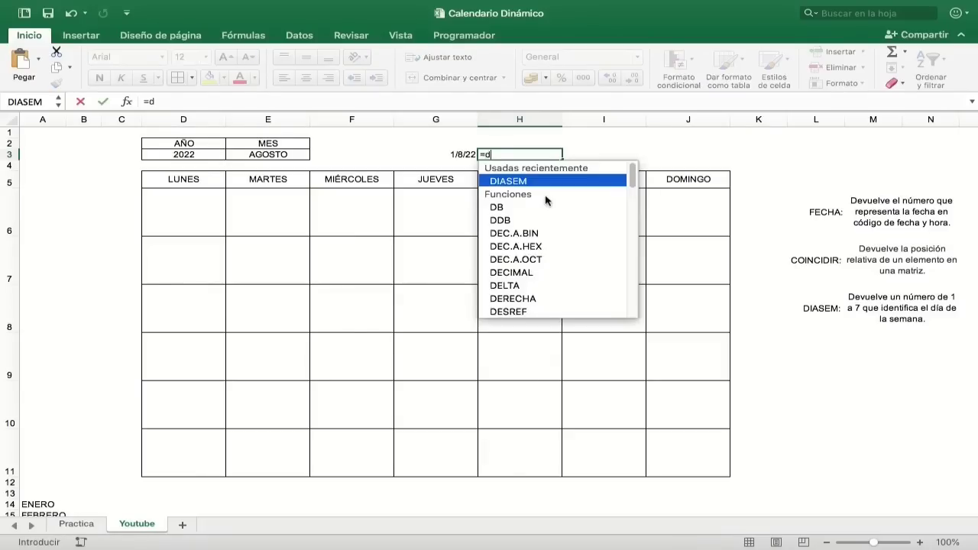
text(ia)
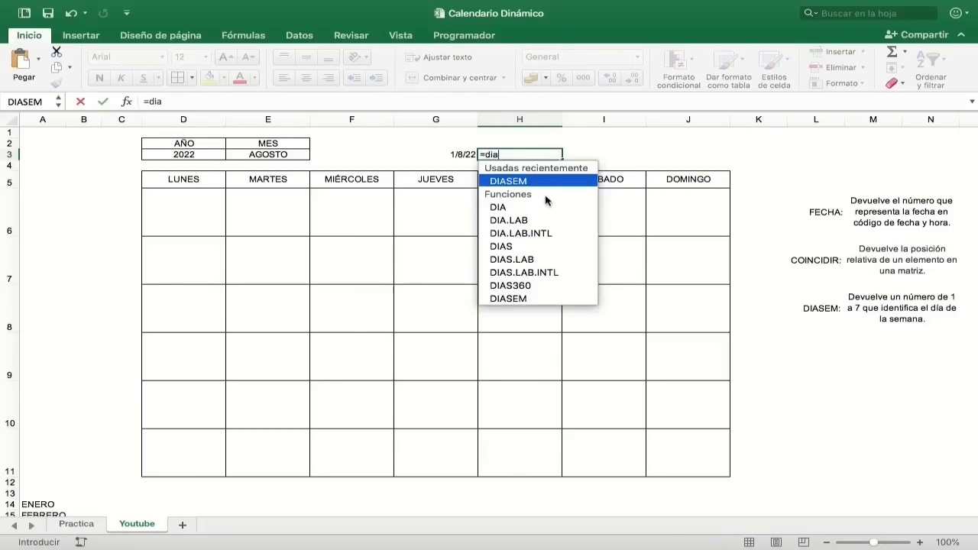
key(Tab)
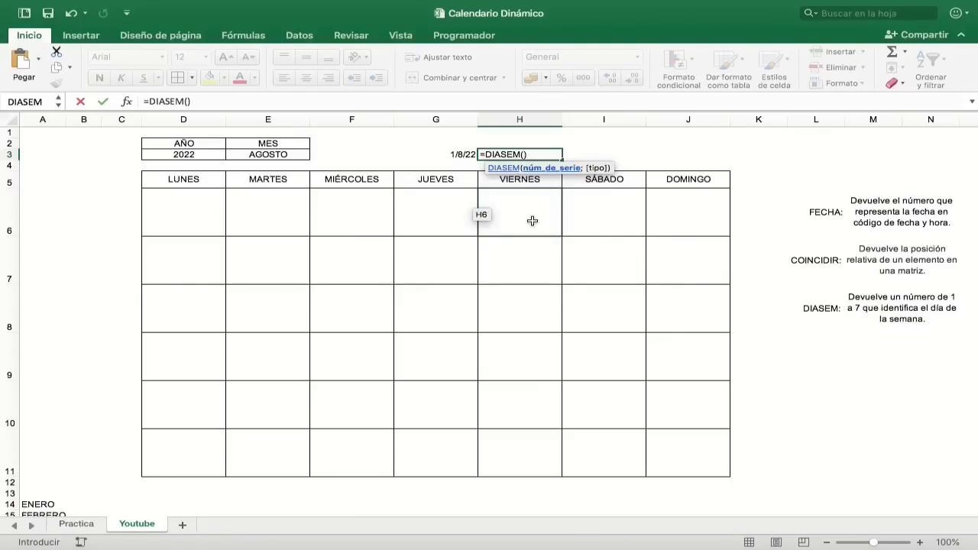
click(457, 156)
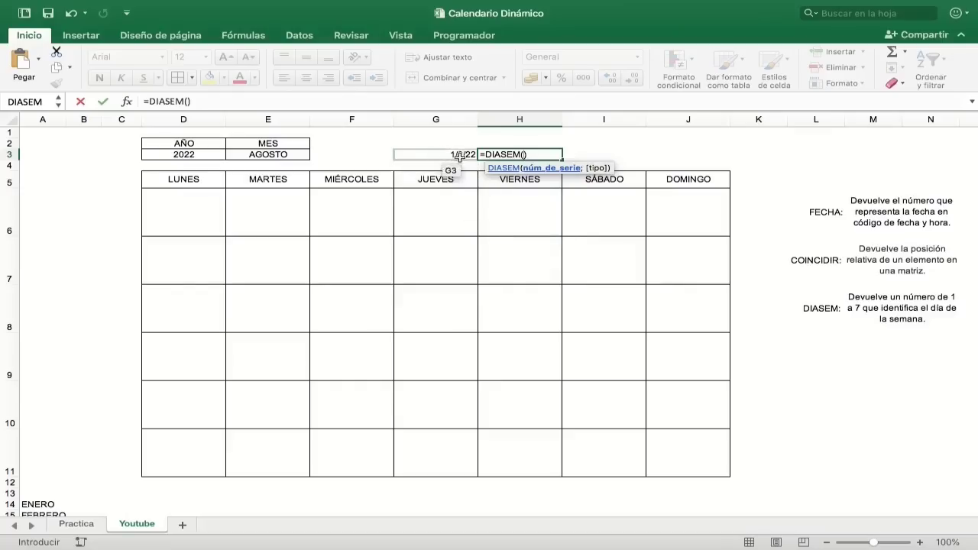
key(super+t)
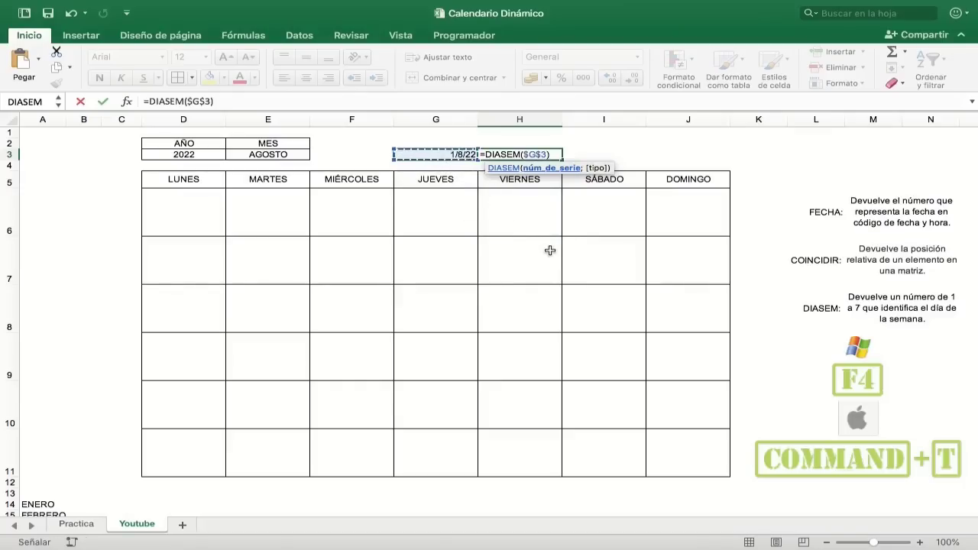
text(; )
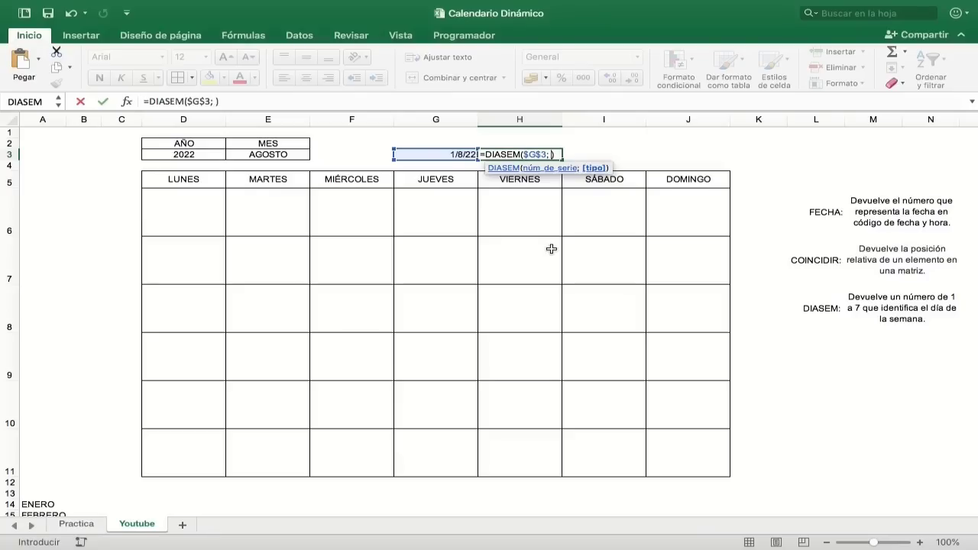
text(3)
key(Return)
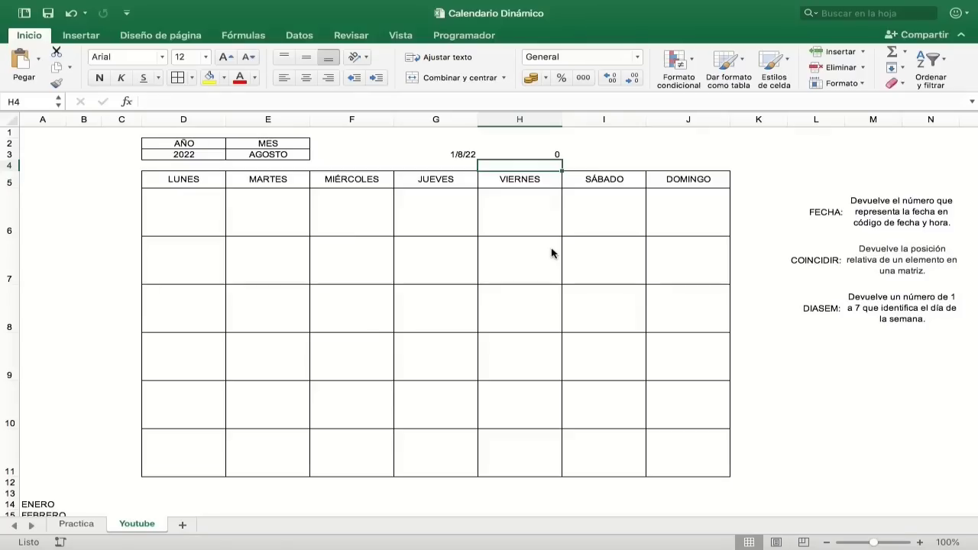
key(super+Tab)
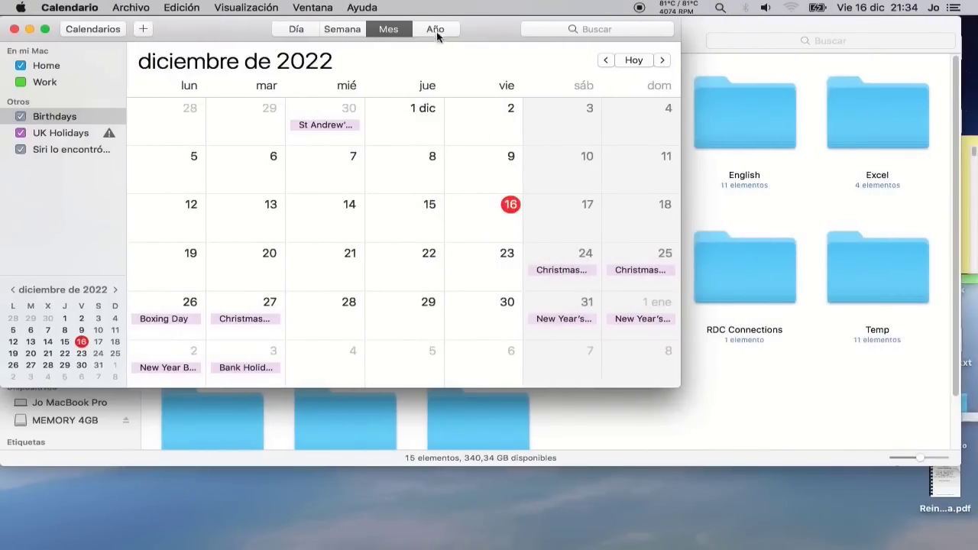
click(439, 32)
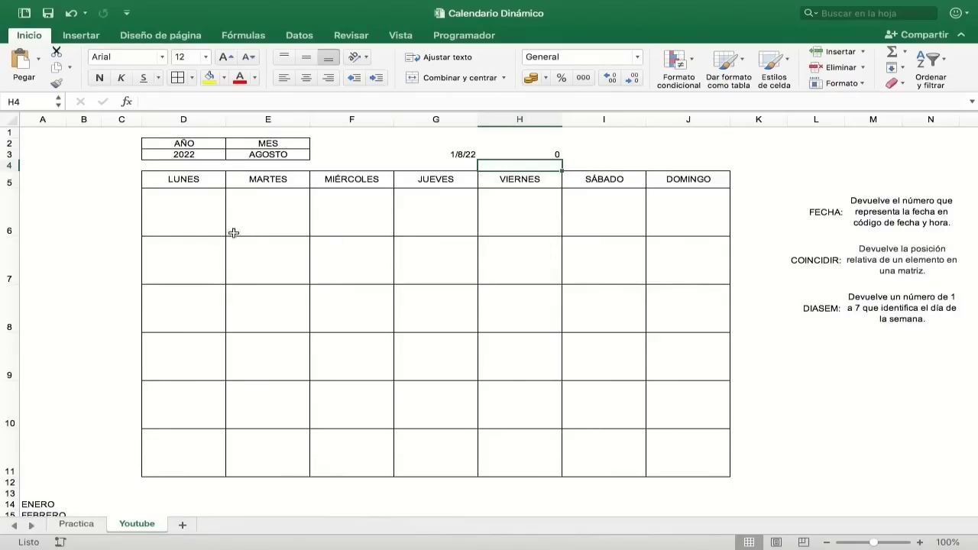
Enter =G3-H3 in D6 so the first Monday cell shows 1/8/22.
click(186, 218)
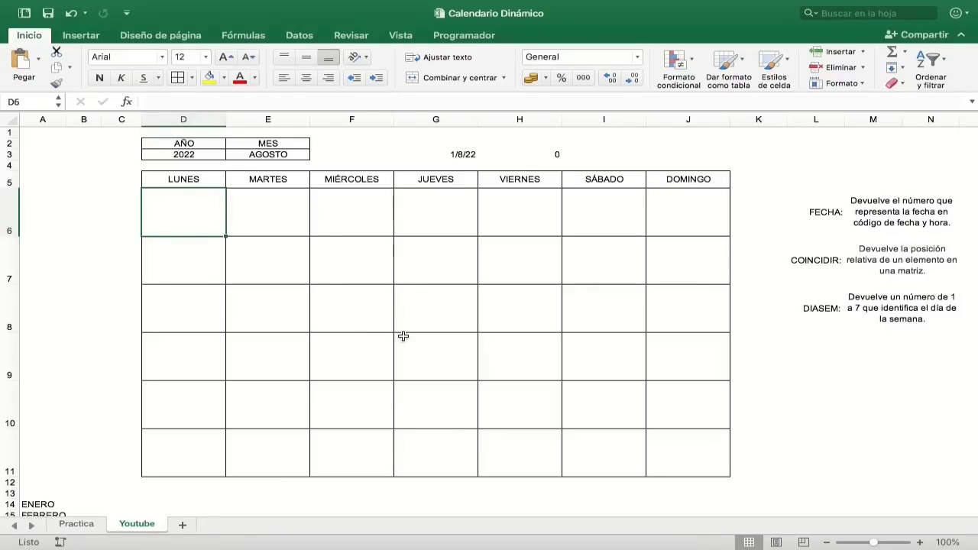
text(=)
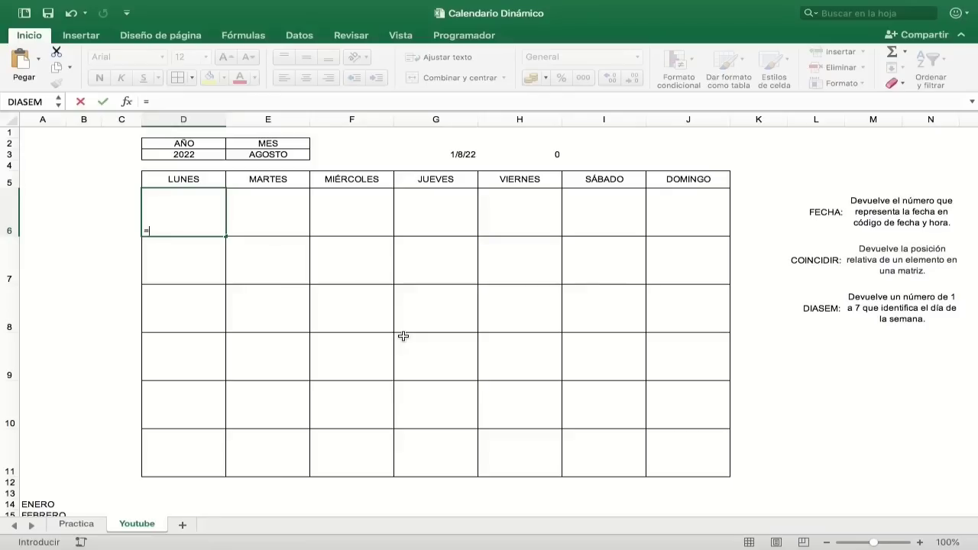
click(461, 155)
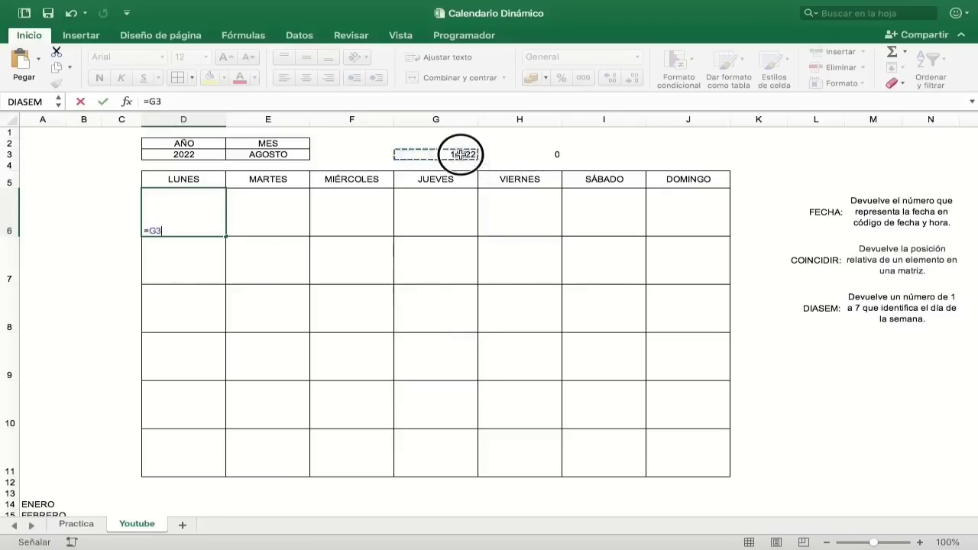
text(-)
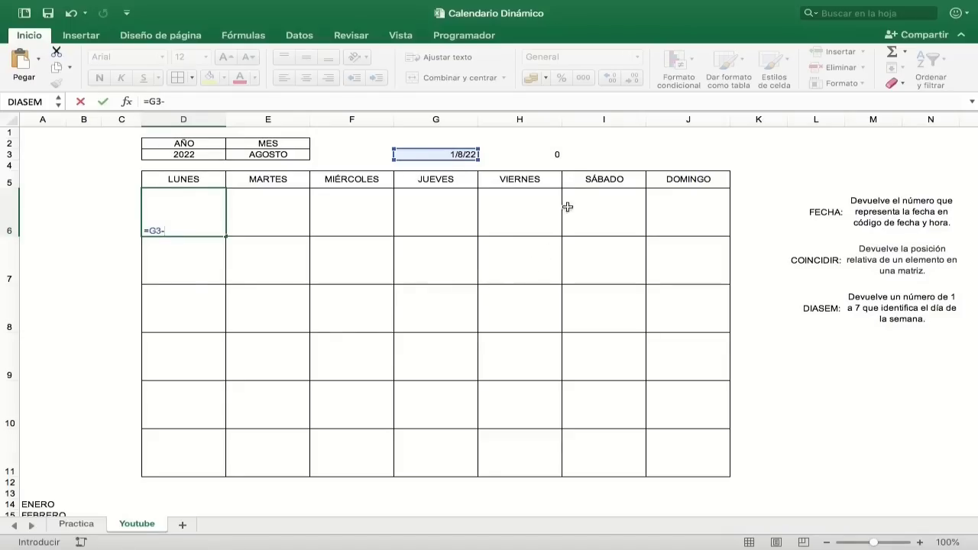
click(544, 155)
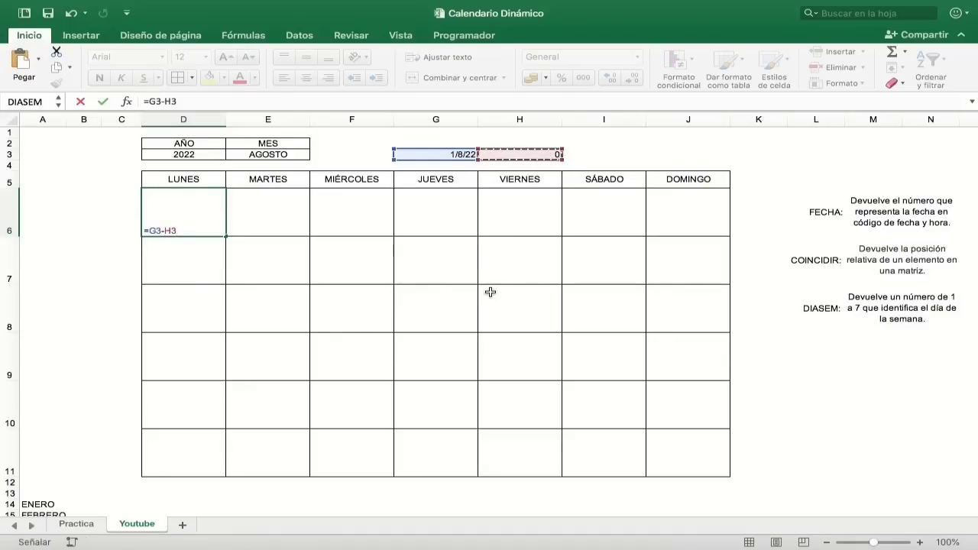
key(Return)
Enter =D6+1 in E6 so the Tuesday cell shows 2/8/22.
key(Up)
key(Right)
text(=)
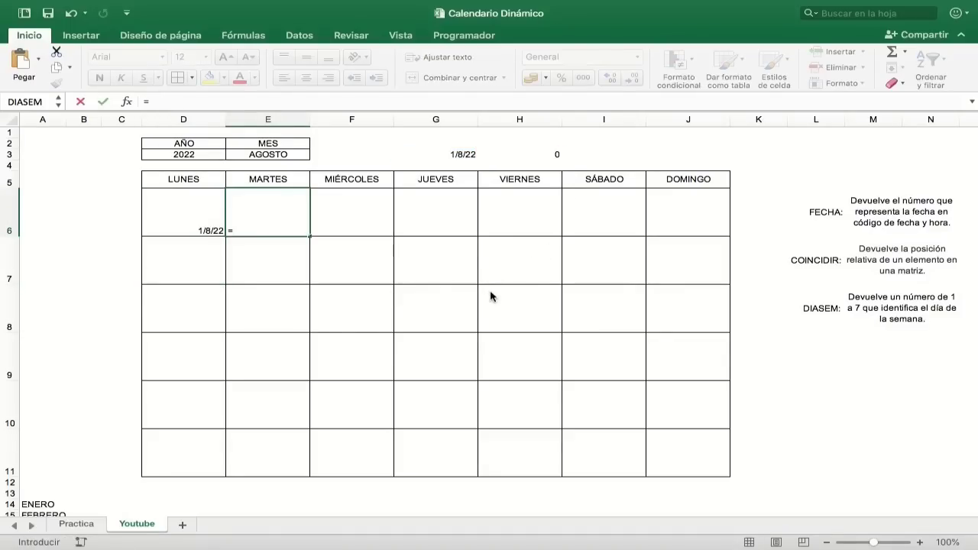
click(204, 217)
text(+)
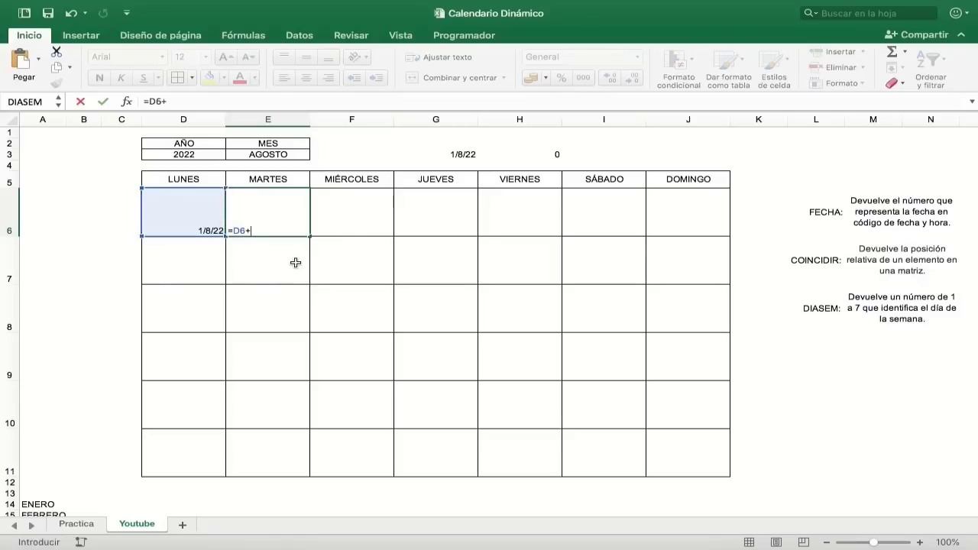
text(1)
key(Return)
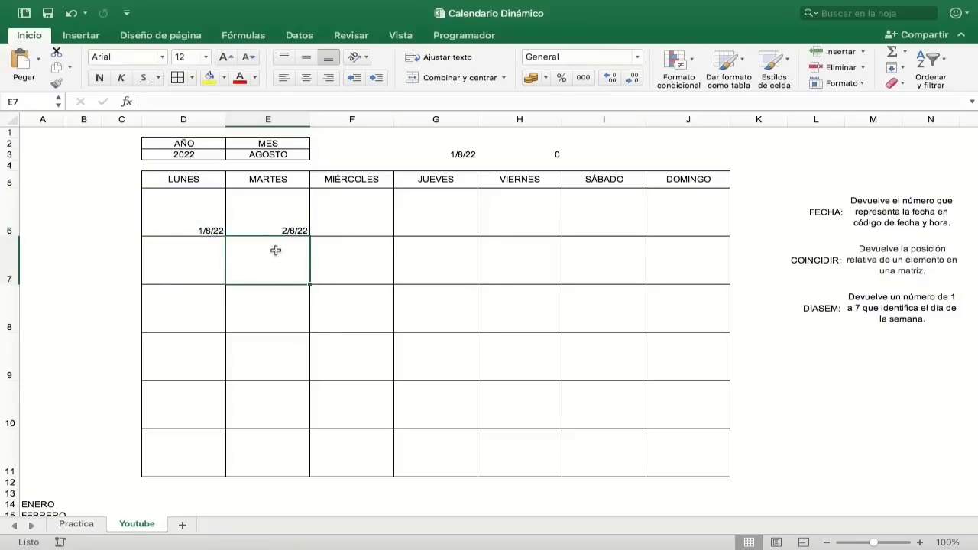
click(284, 212)
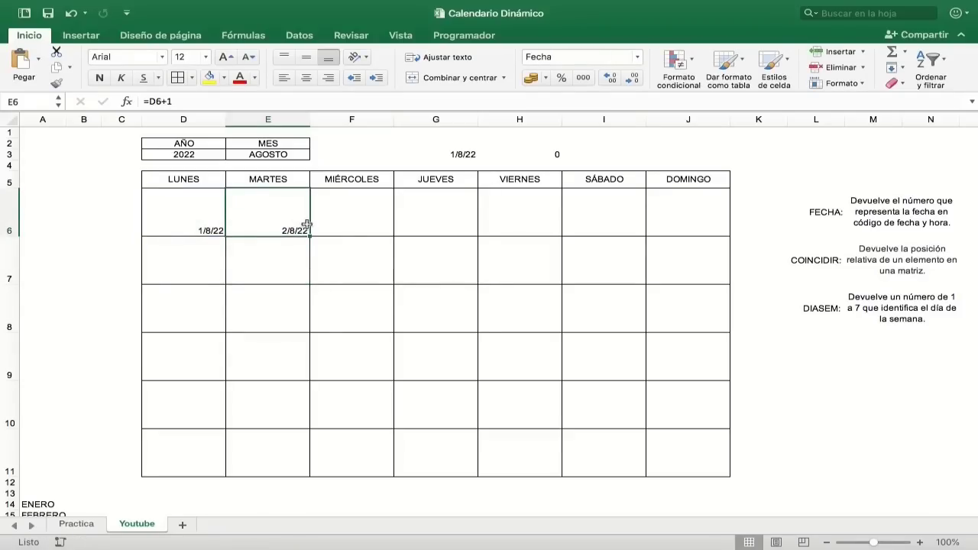
Fill the day-plus-one formula across row 6 to DOMINGO and down through row 11.
drag(310, 236, 688, 234)
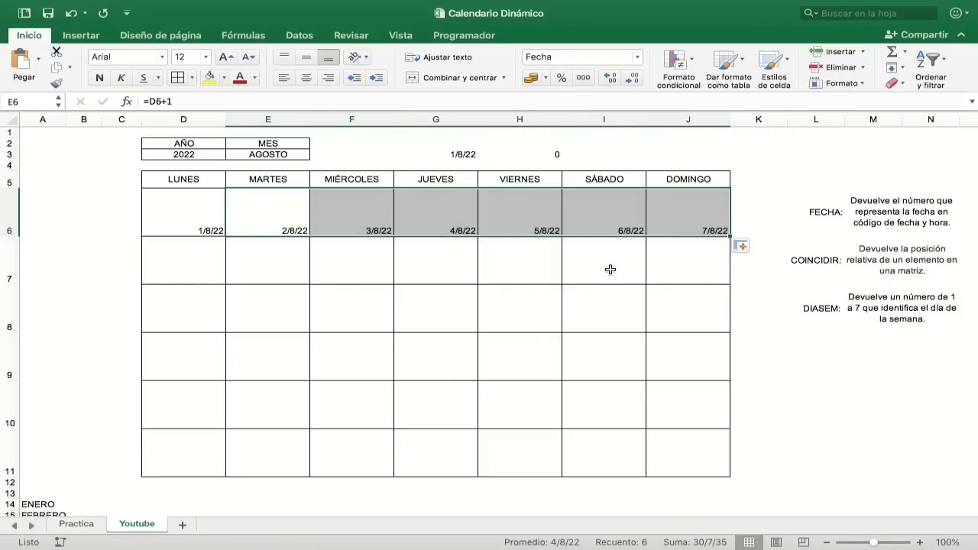
drag(730, 236, 730, 473)
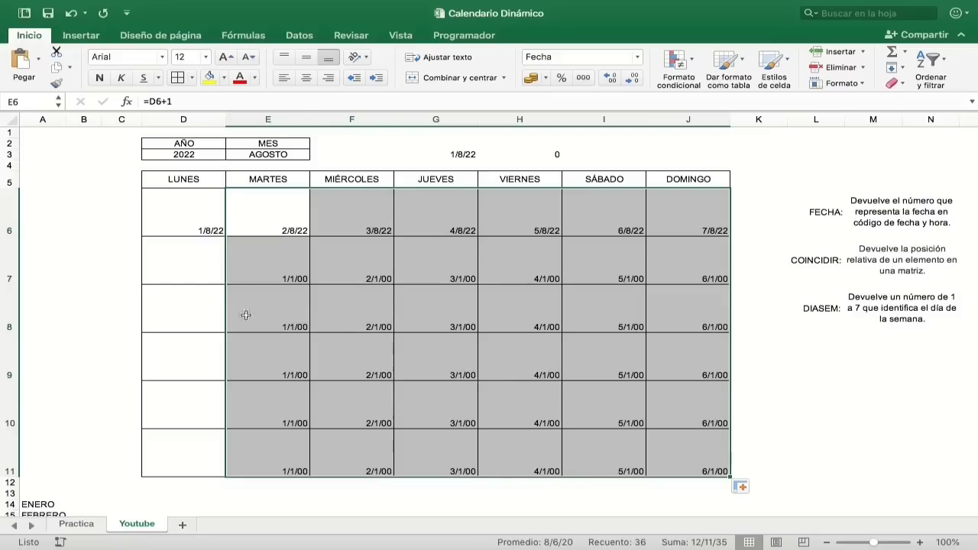
click(196, 268)
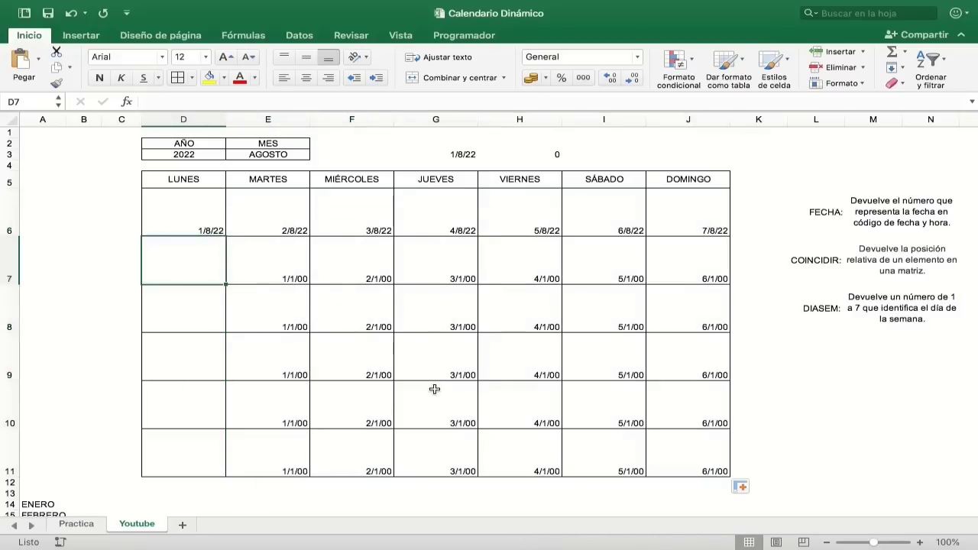
Enter =J6+1 in D7 and fill it down column D to row 11.
text(=)
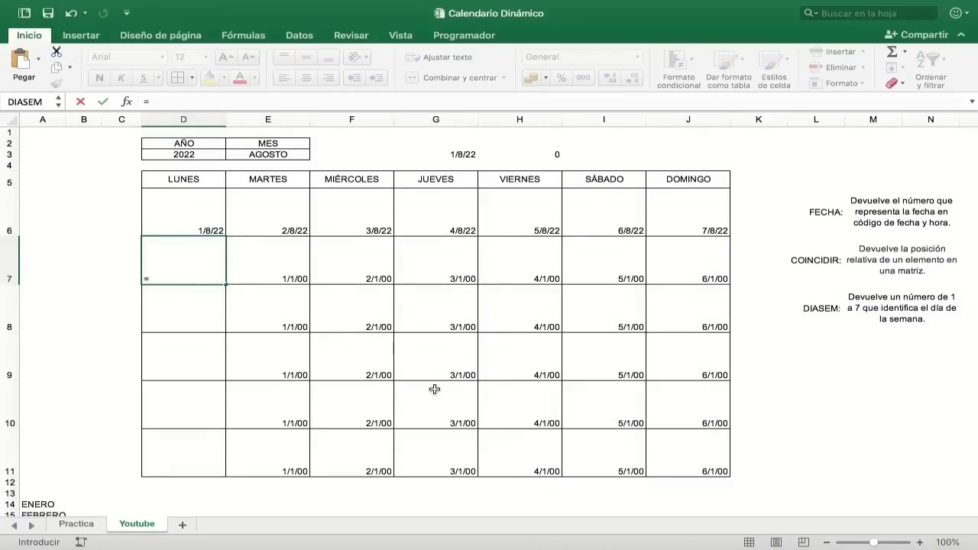
click(703, 214)
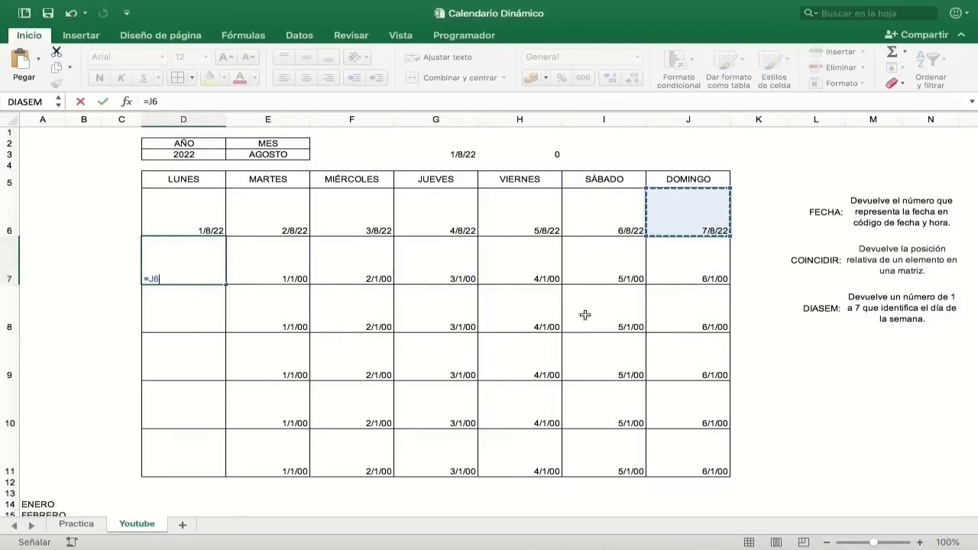
text(+1)
key(Return)
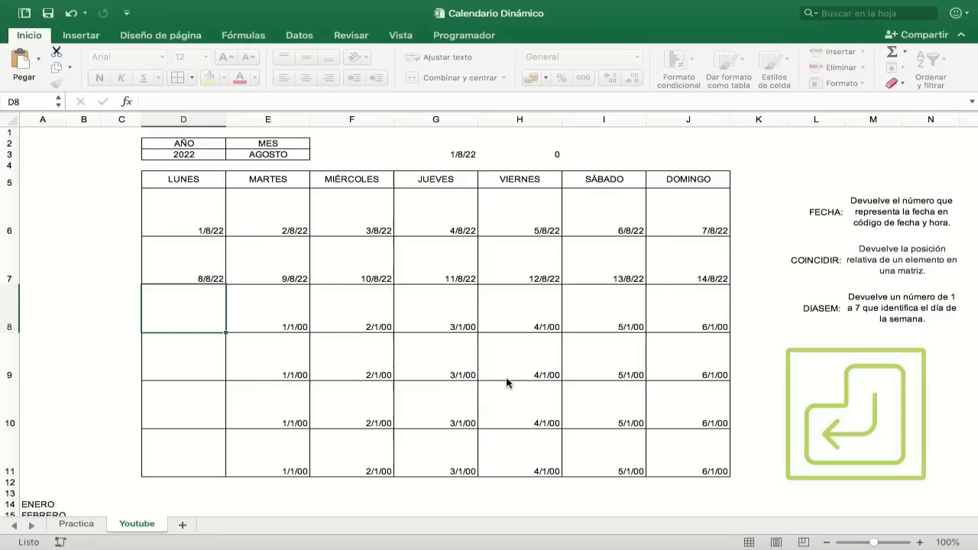
click(211, 277)
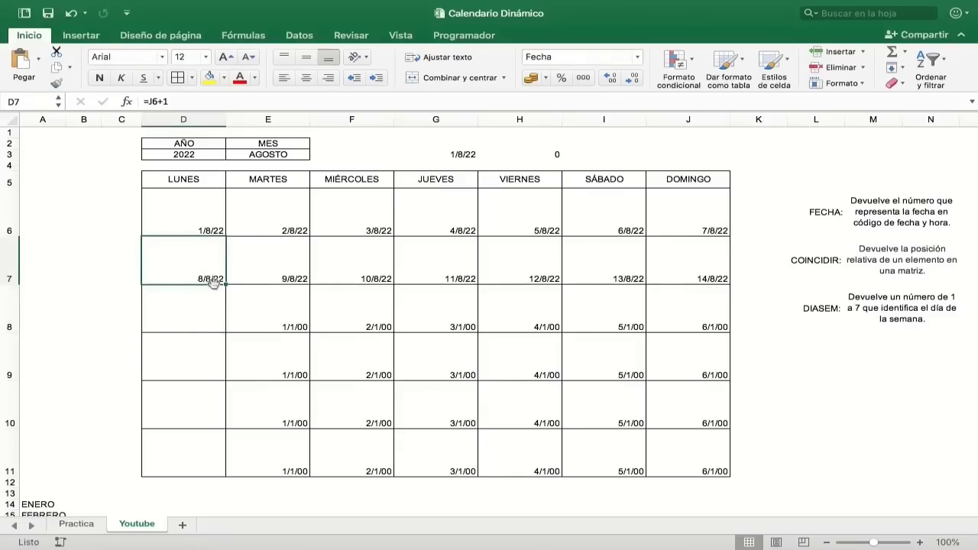
drag(233, 287, 212, 467)
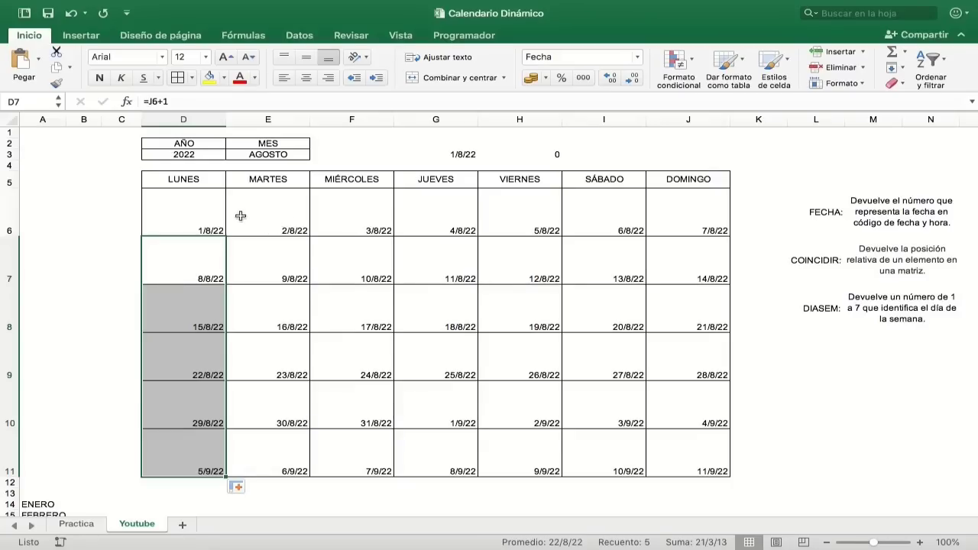
Compare the dates against the system Calendar's month view.
key(super+Tab)
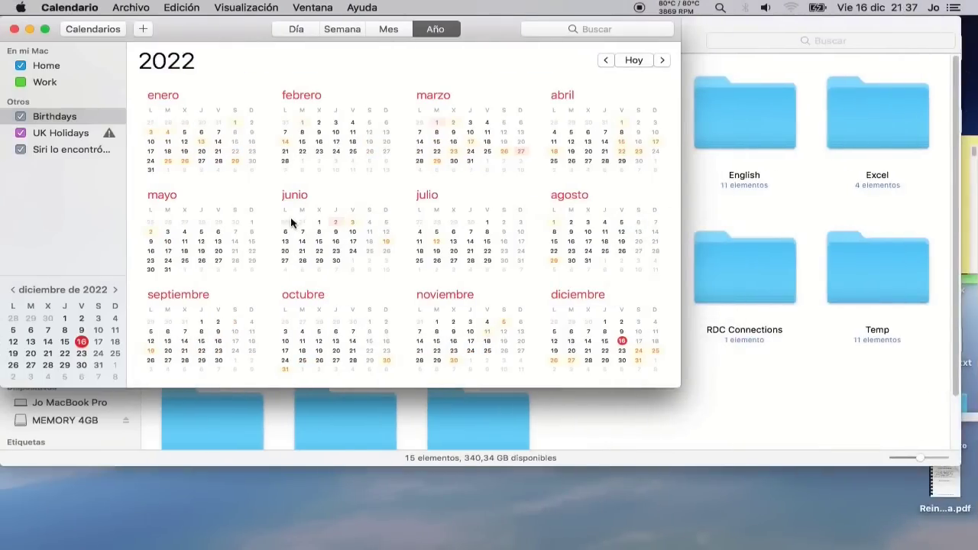
click(388, 28)
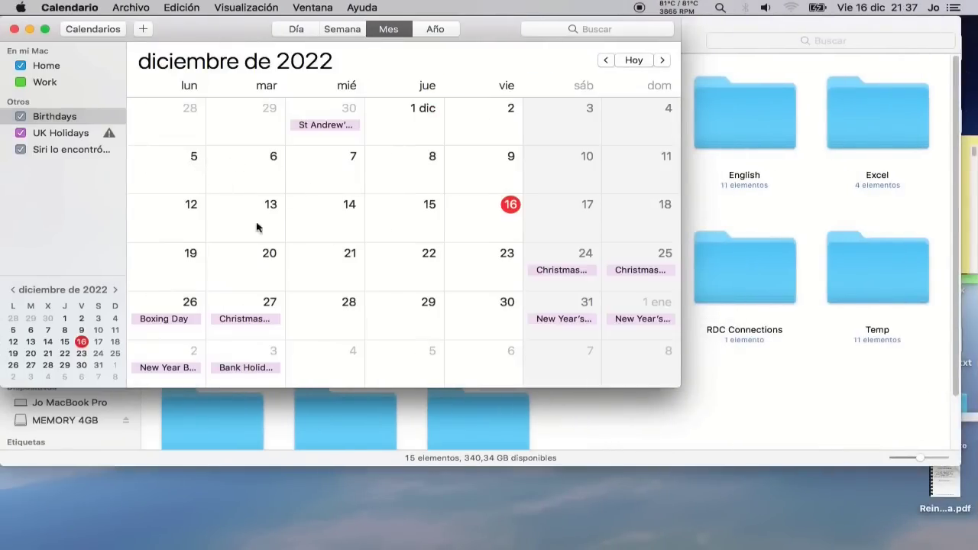
key(super+Tab)
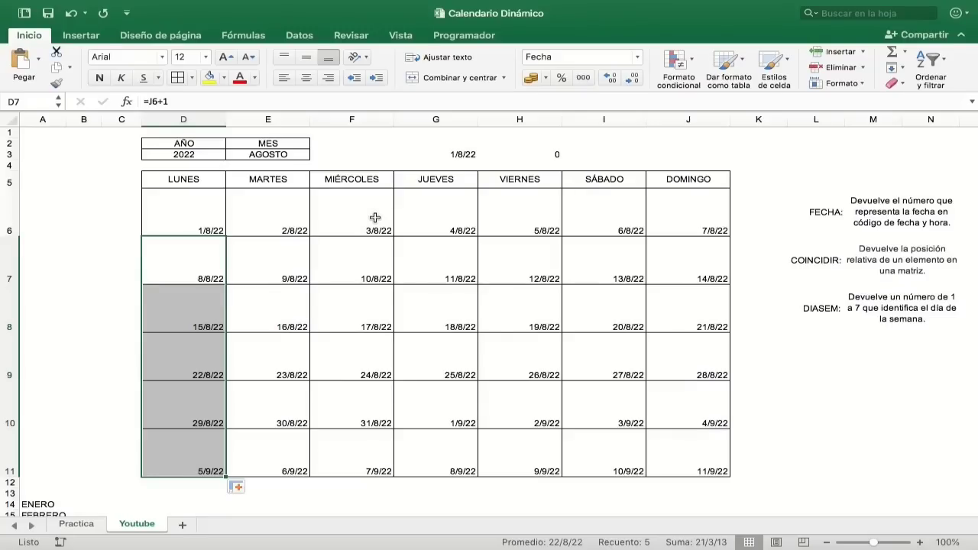
Apply the custom number format 'd' to D6:J11 so only day numbers show.
mouse_move(166, 201)
mouse_down()
mouse_move(661, 394)
mouse_move(681, 450)
mouse_up()
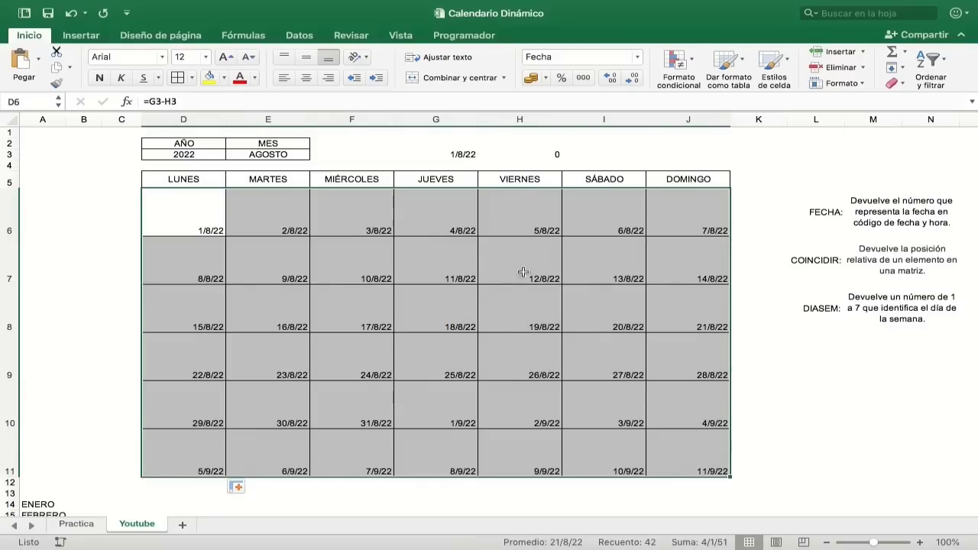
click(637, 58)
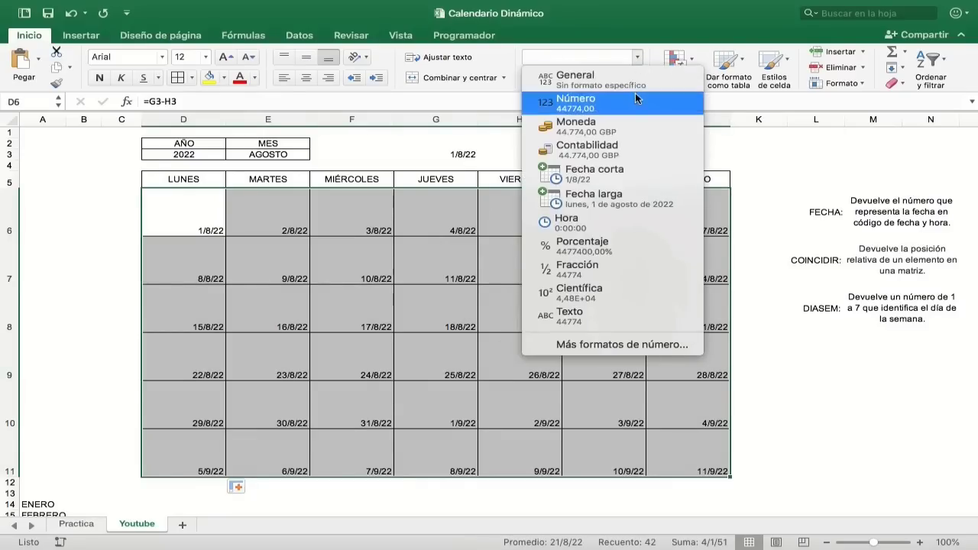
click(608, 345)
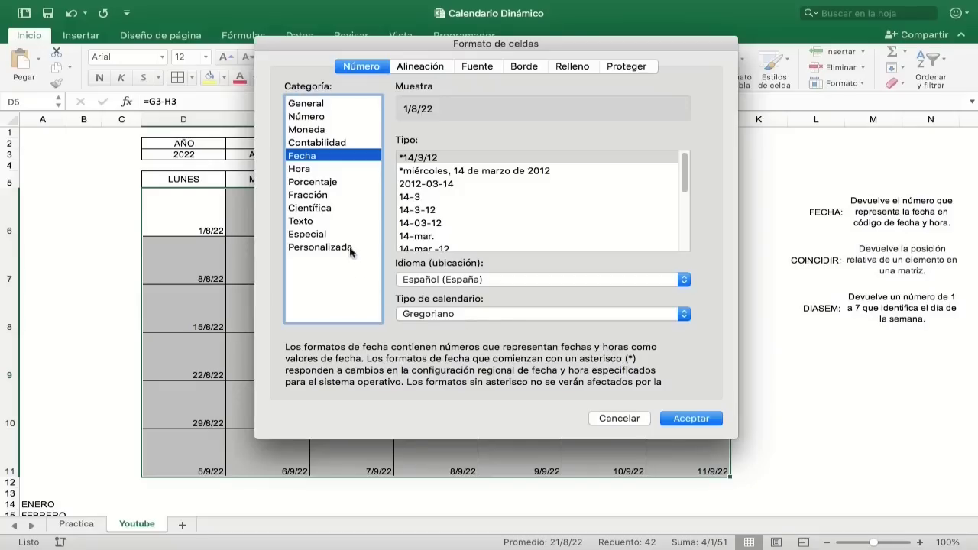
click(351, 247)
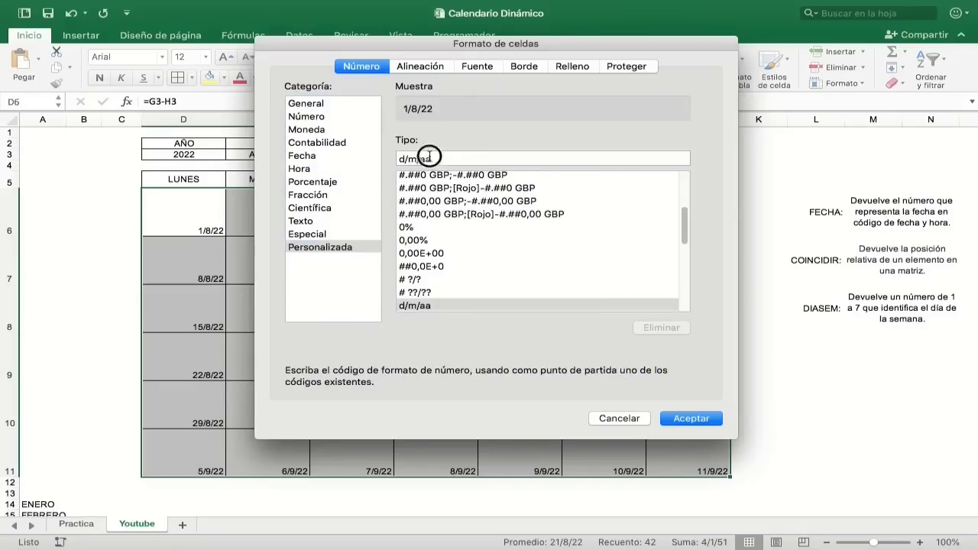
drag(436, 158, 389, 156)
text(d)
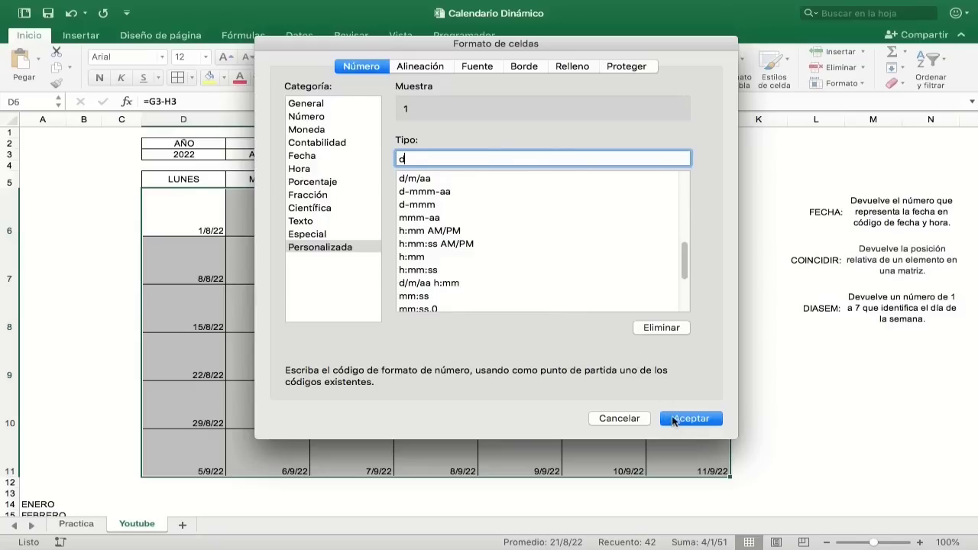
click(692, 418)
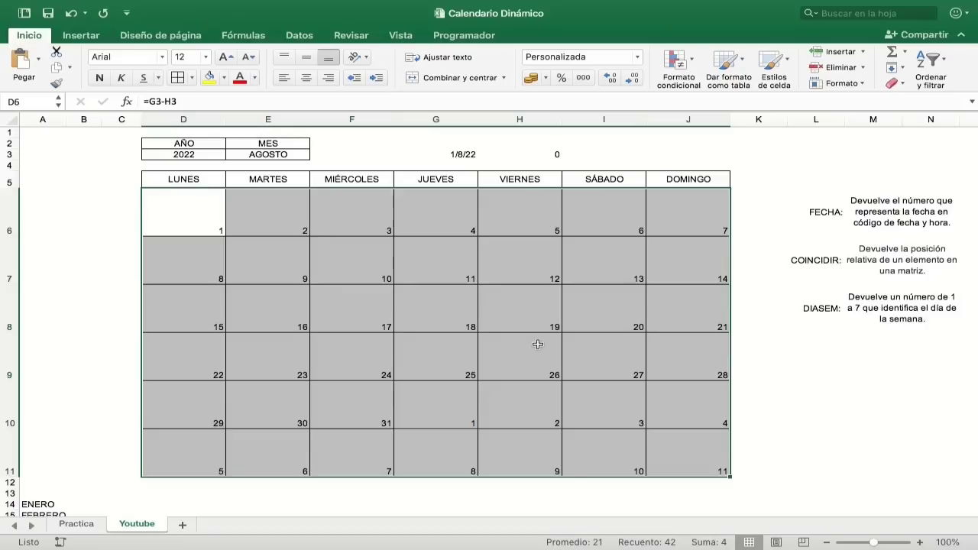
Set the day numbers in D6:J11 to Arial Rounded MT Bold, size 22.
click(162, 61)
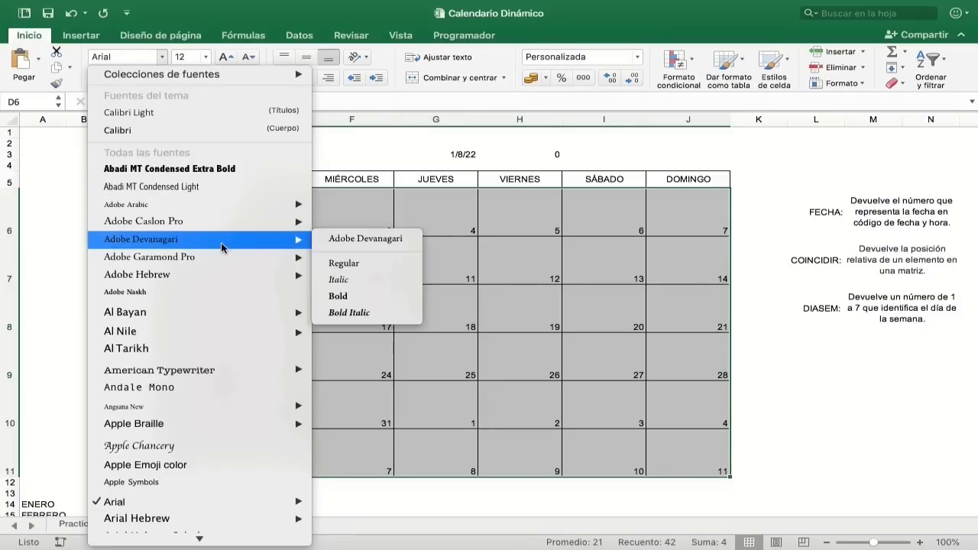
scroll(221, 242, down, 5)
scroll(226, 243, down, 3)
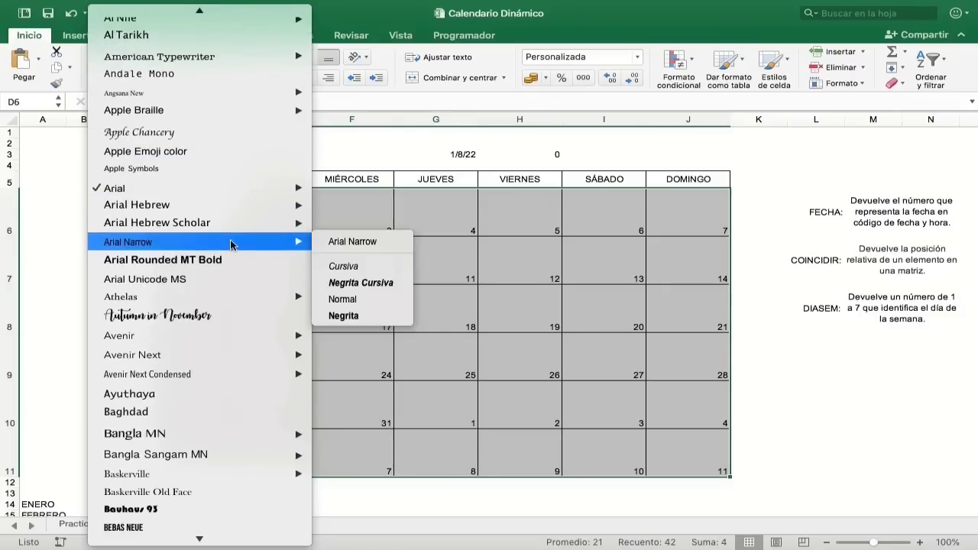
click(233, 259)
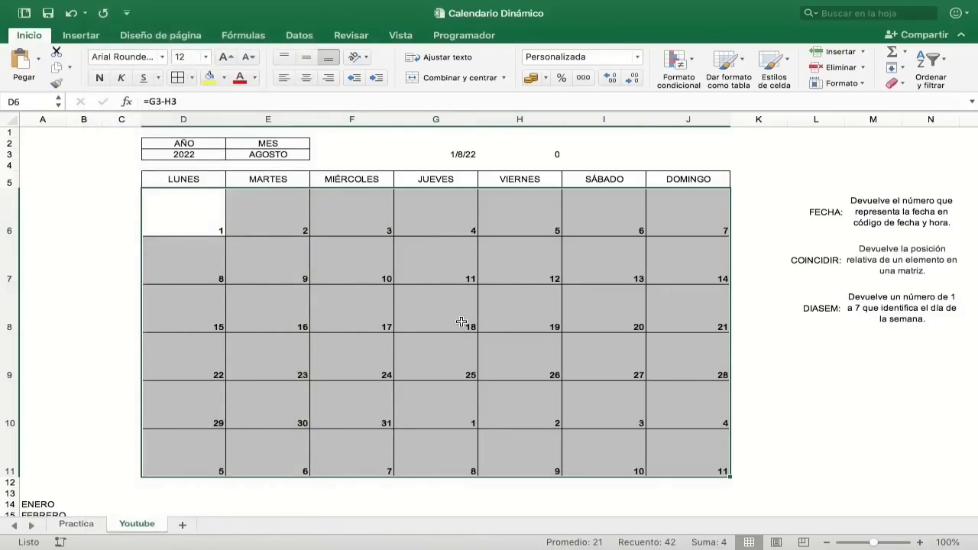
click(205, 57)
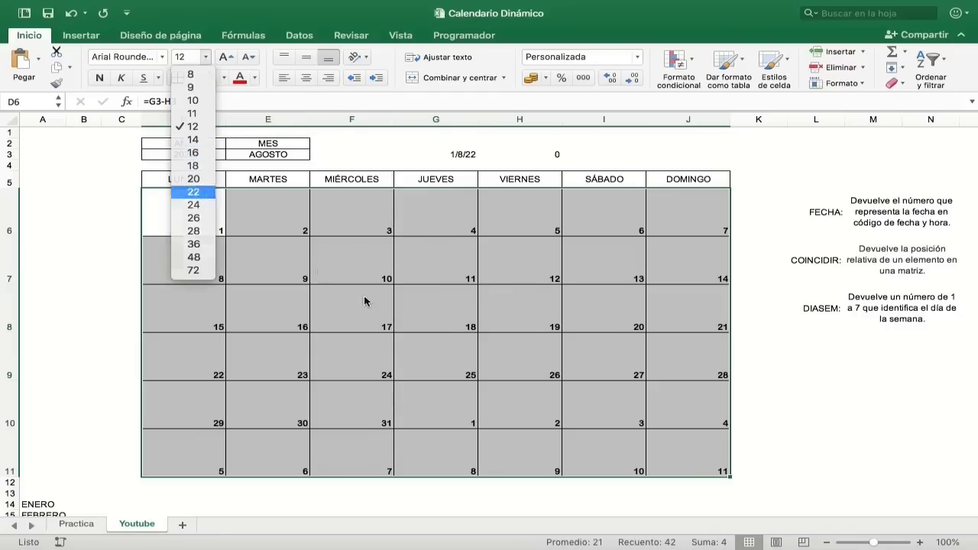
click(193, 192)
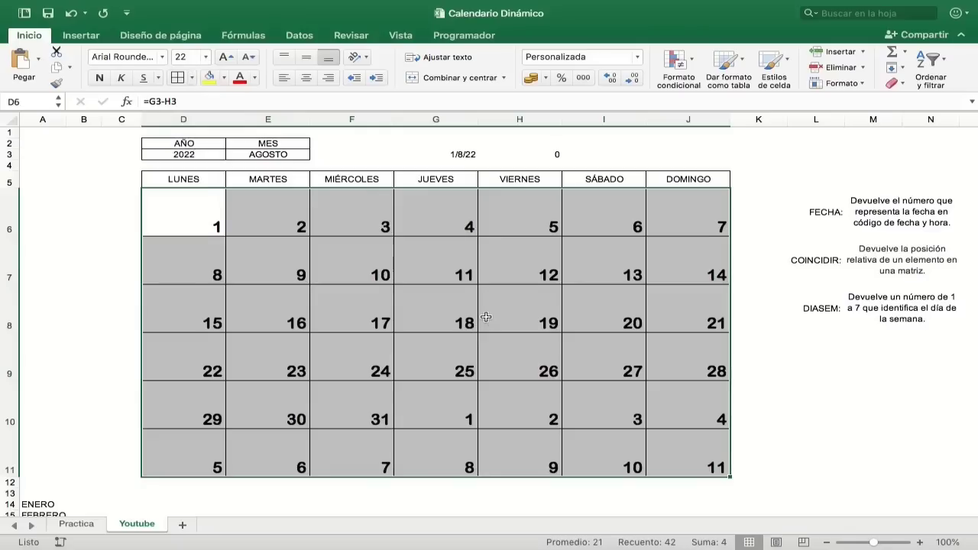
Colour the Saturday and Sunday columns I6:J11 red.
click(604, 205)
drag(604, 205, 688, 455)
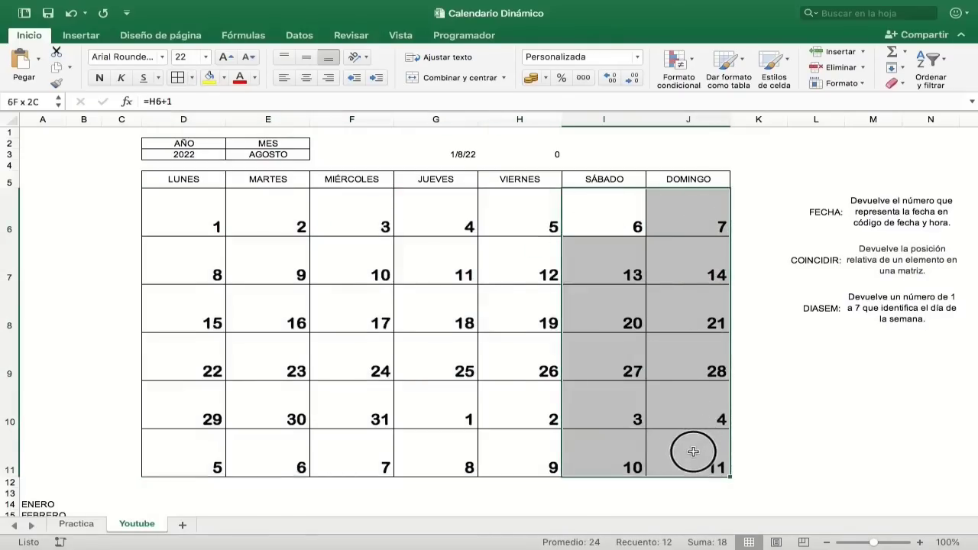
click(239, 77)
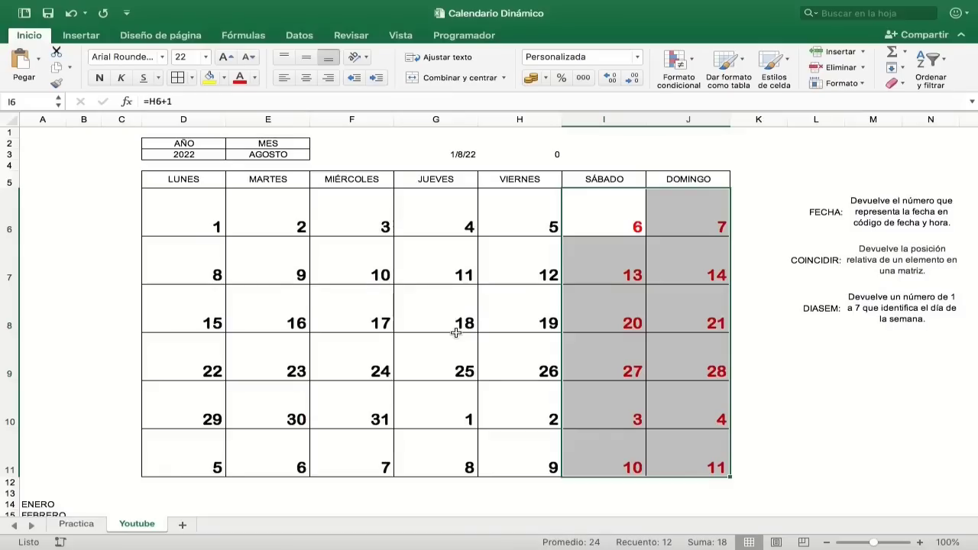
drag(203, 211, 686, 448)
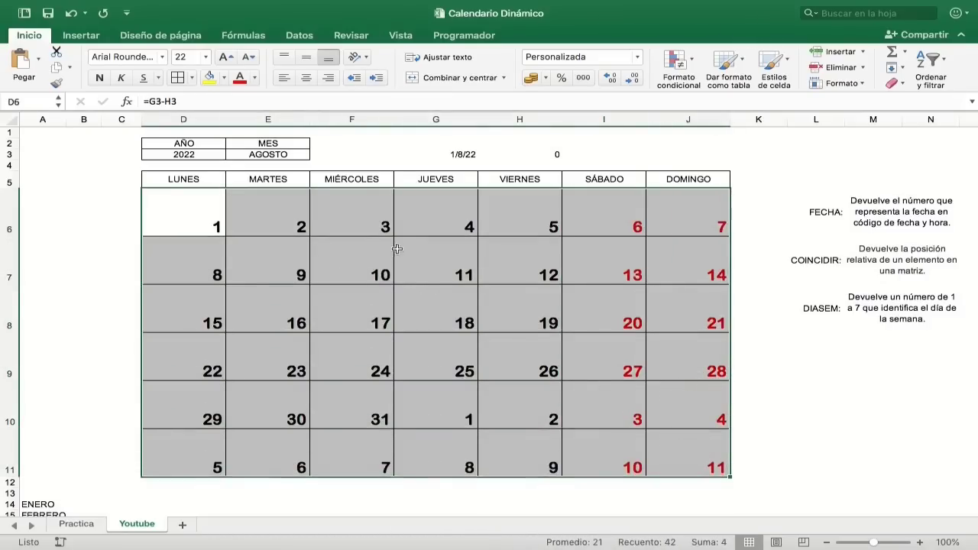
Align the day numbers in D6:J11 to the top right of each cell.
click(307, 79)
click(306, 60)
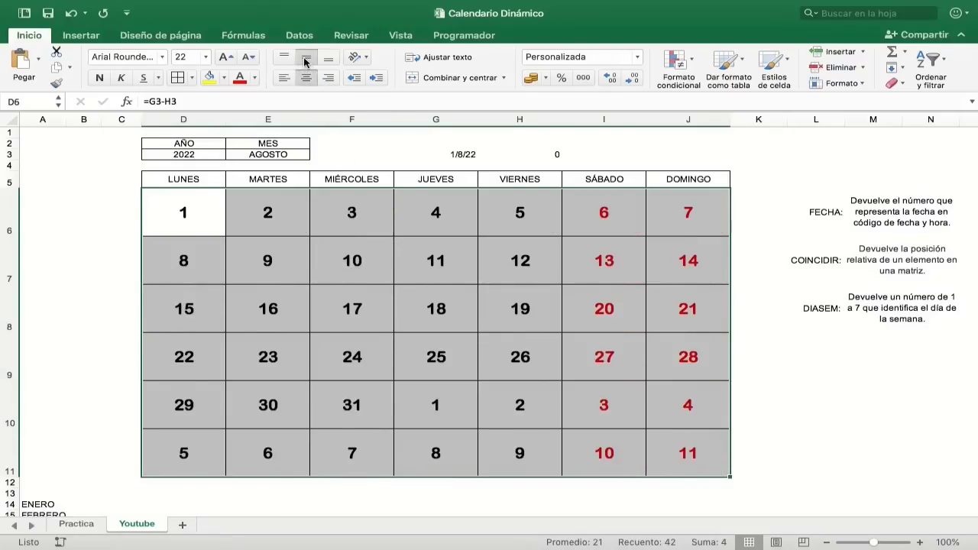
key(super+Tab)
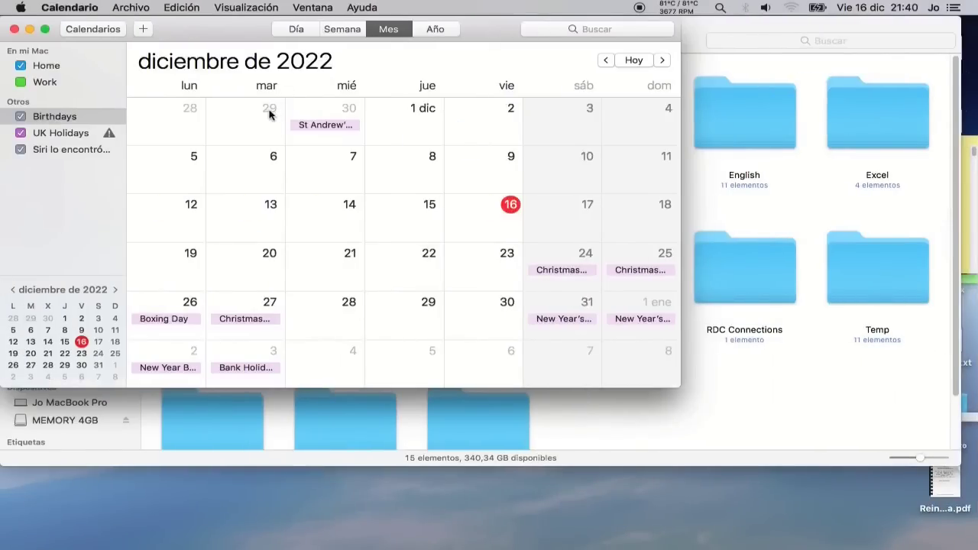
key(super+Tab)
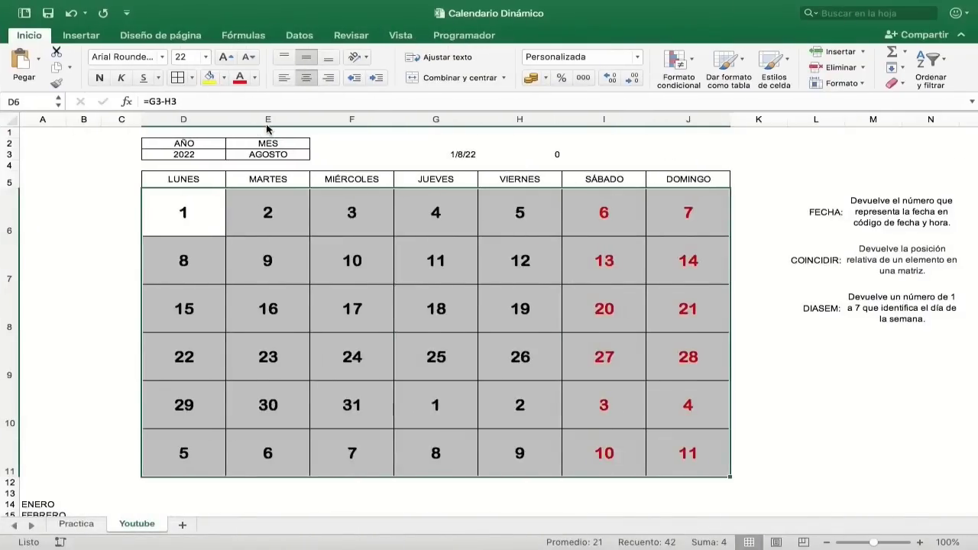
click(284, 56)
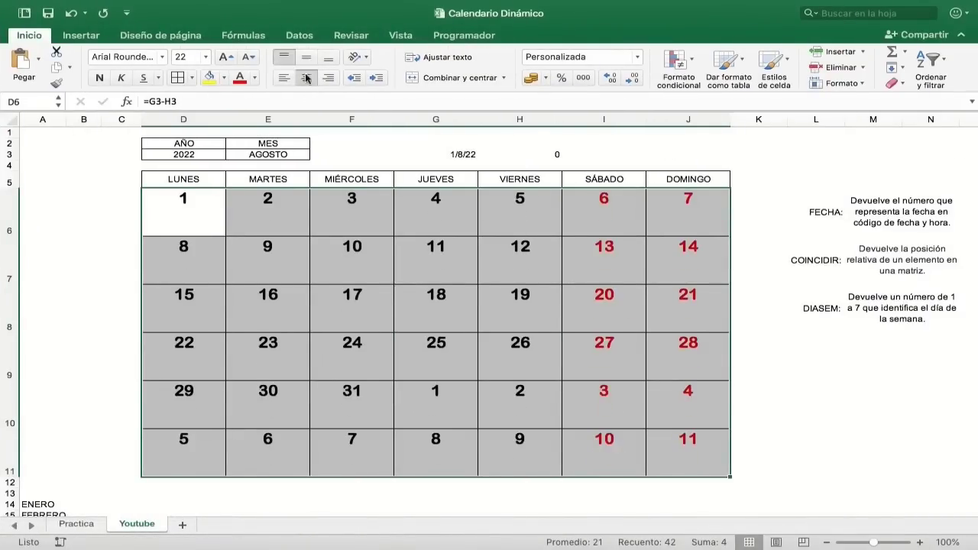
click(328, 78)
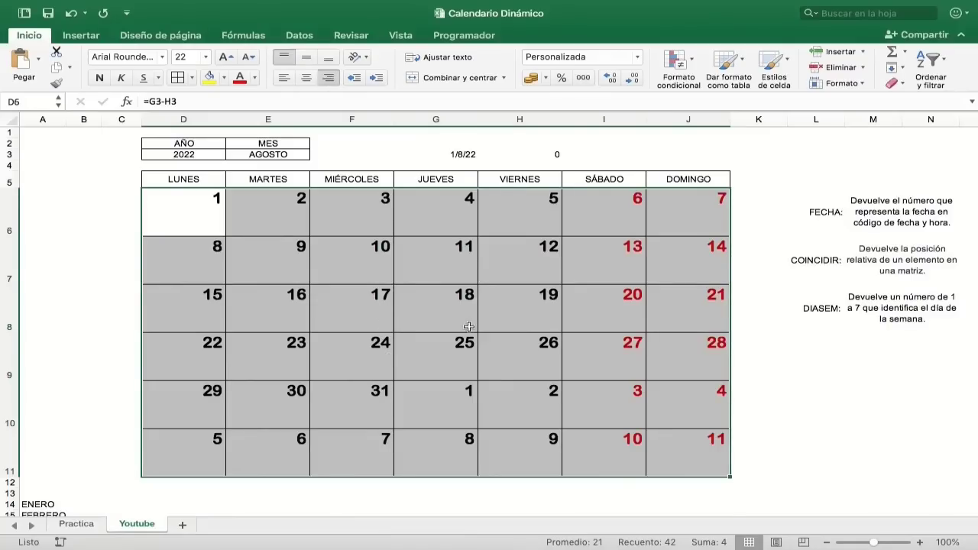
drag(205, 179, 688, 179)
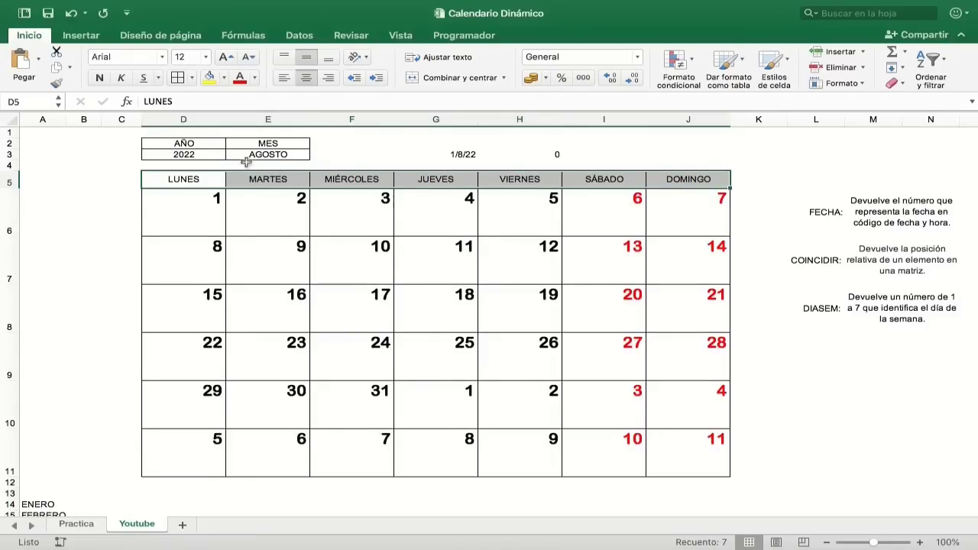
Style the LUNES–DOMINGO headers in Britannic Bold with light green fill and white text.
click(162, 58)
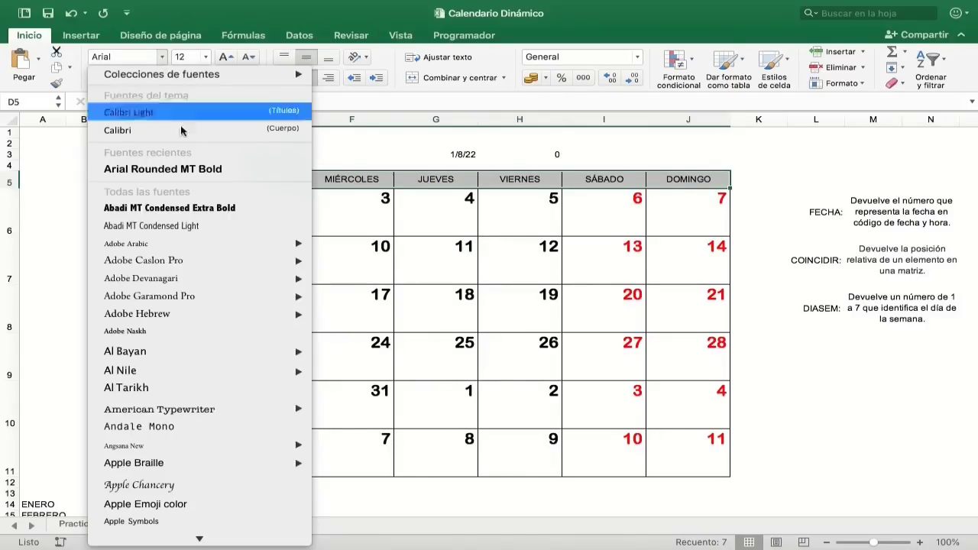
scroll(226, 349, down, 5)
scroll(225, 349, down, 5)
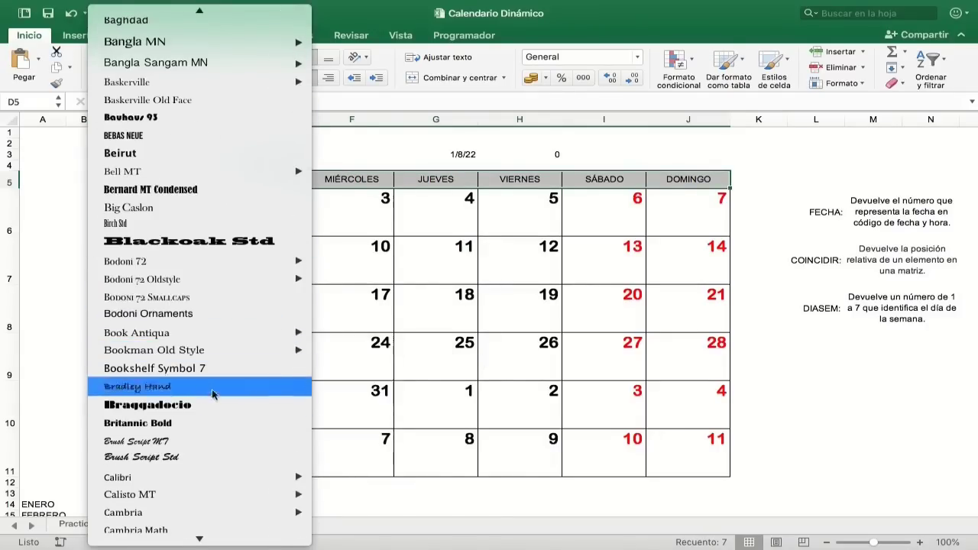
click(222, 423)
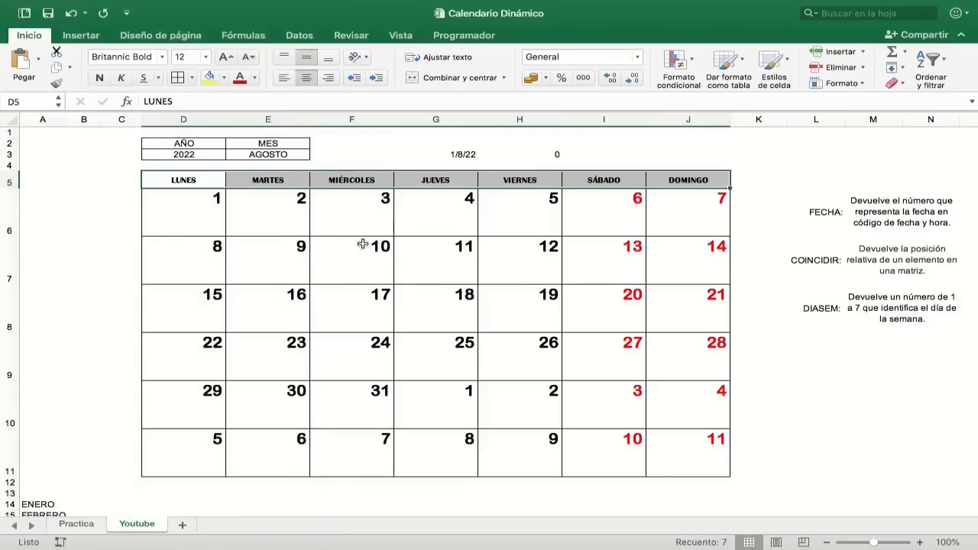
click(226, 78)
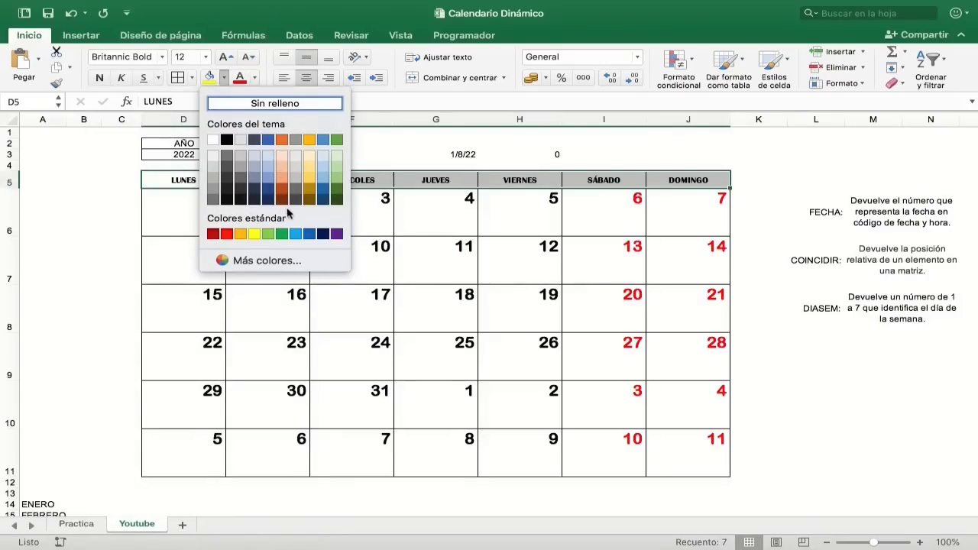
click(268, 233)
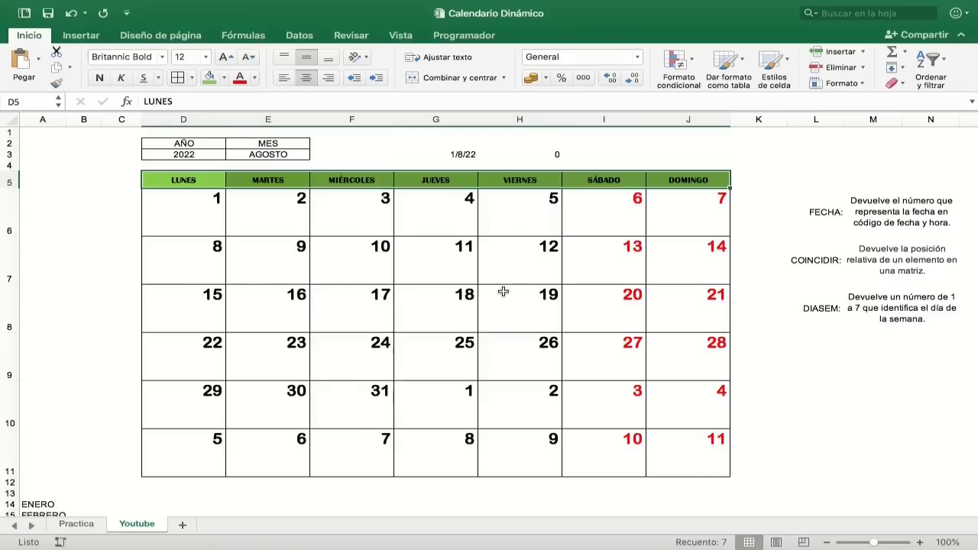
click(254, 78)
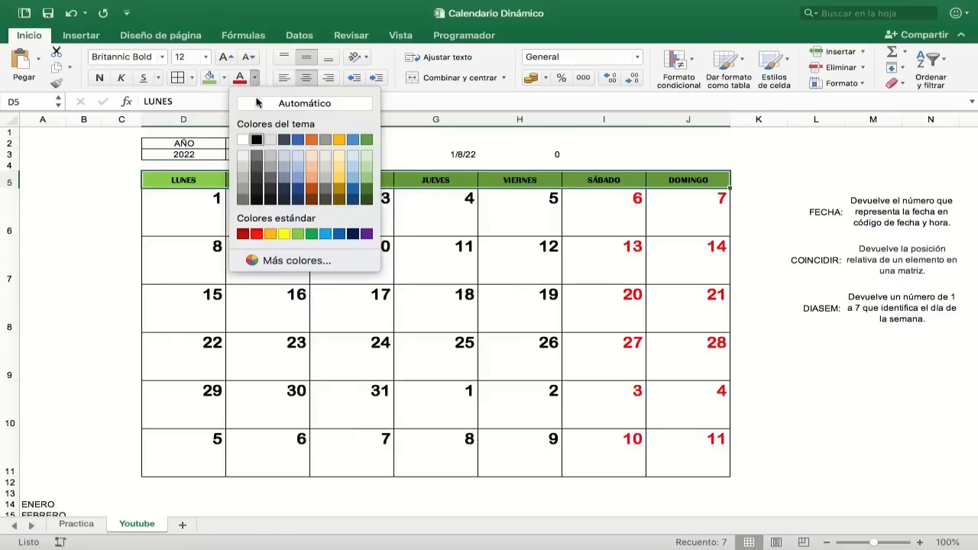
click(242, 140)
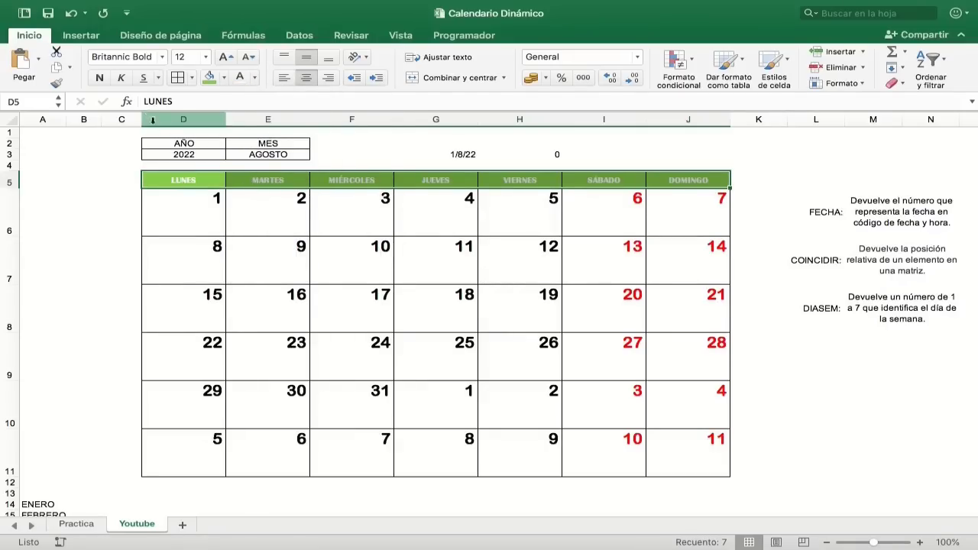
Give the AÑO and MES labels Britannic Bold, light blue fill and white text.
drag(178, 143, 260, 143)
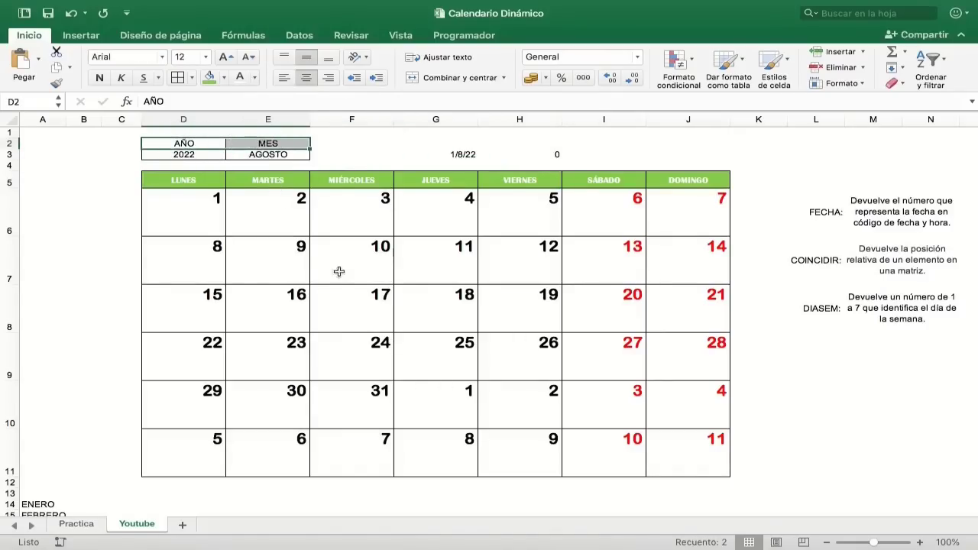
click(161, 57)
click(173, 169)
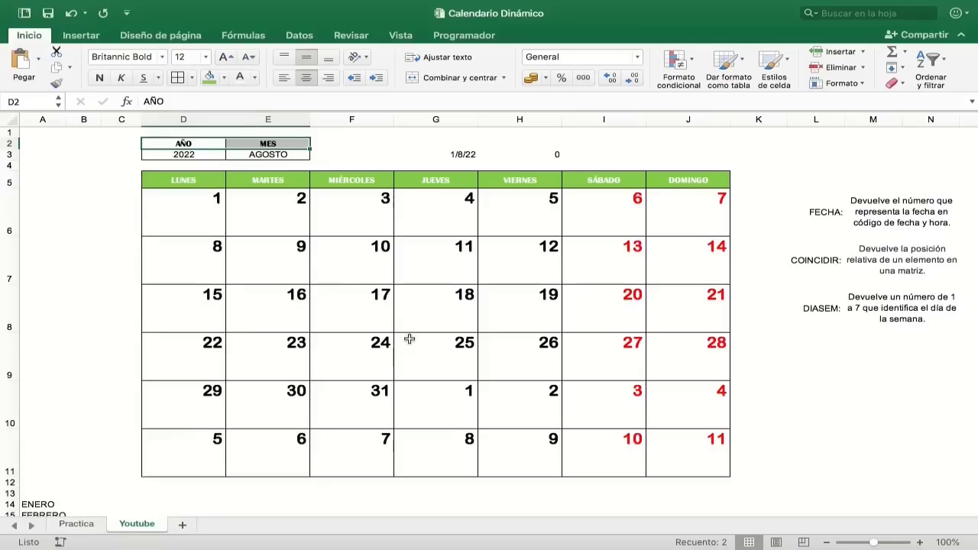
click(224, 78)
click(295, 233)
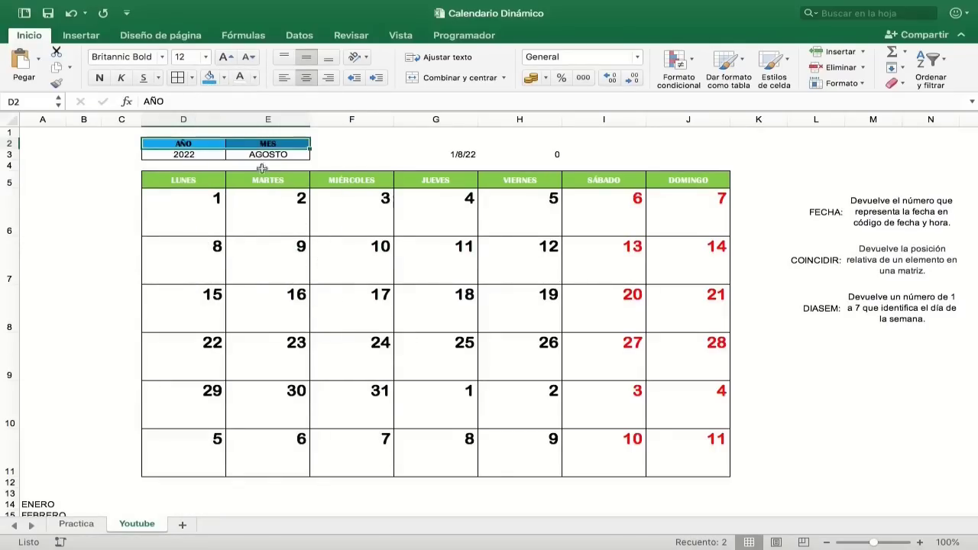
click(240, 77)
Set the 2022 and AGOSTO cells to 14-point Arial Rounded MT Bold.
drag(170, 157, 268, 155)
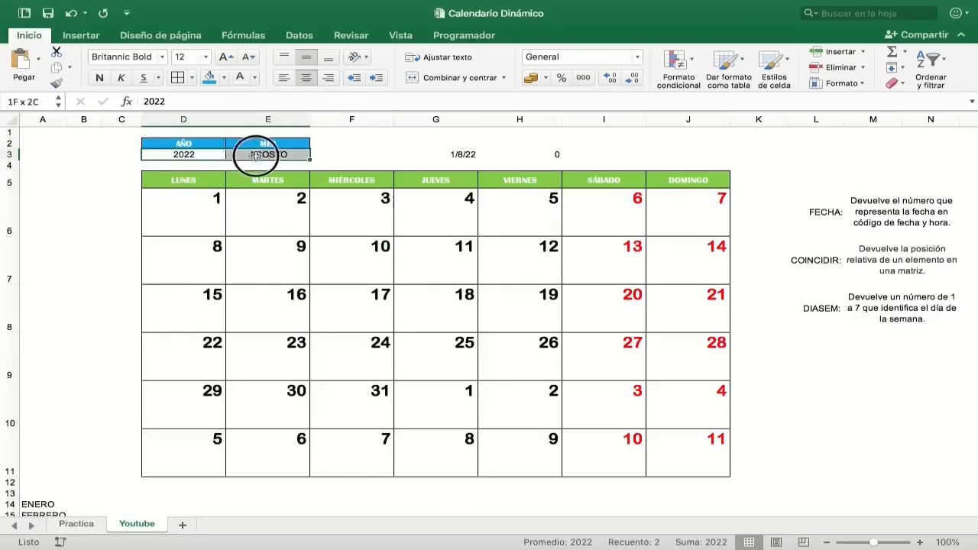
click(162, 58)
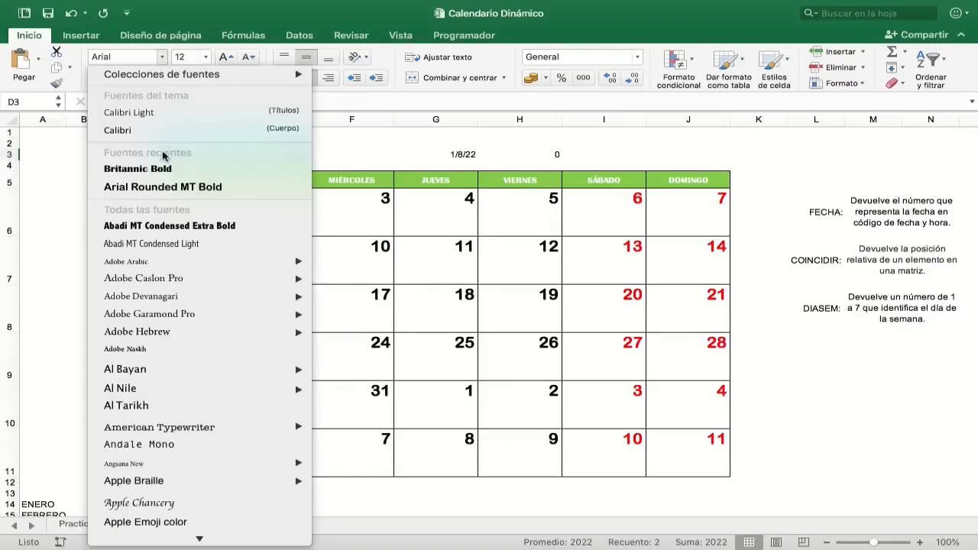
click(161, 187)
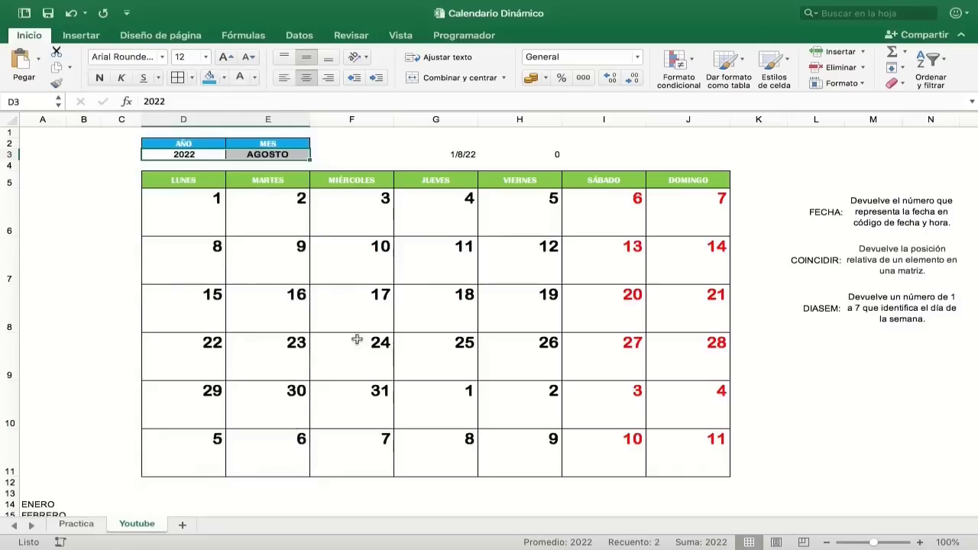
click(226, 59)
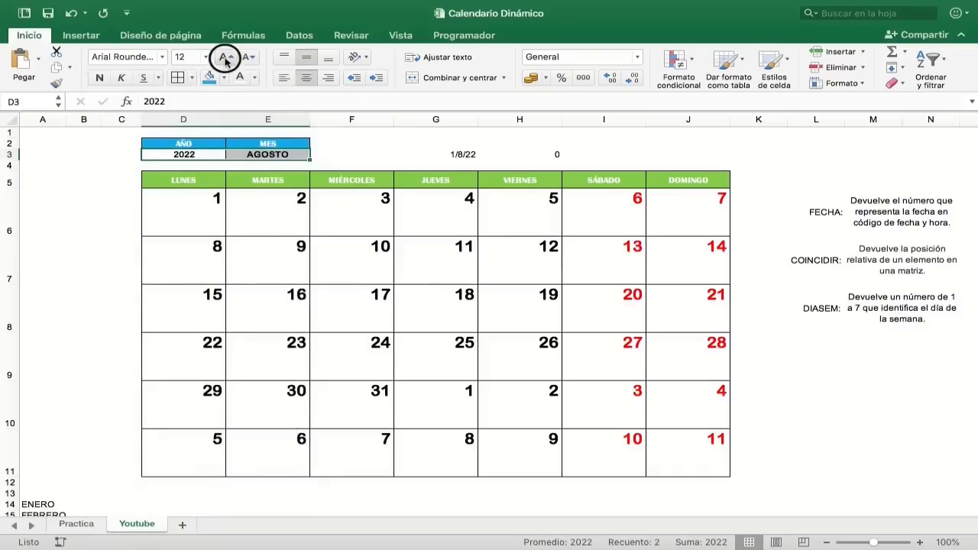
click(197, 156)
shift+click(271, 155)
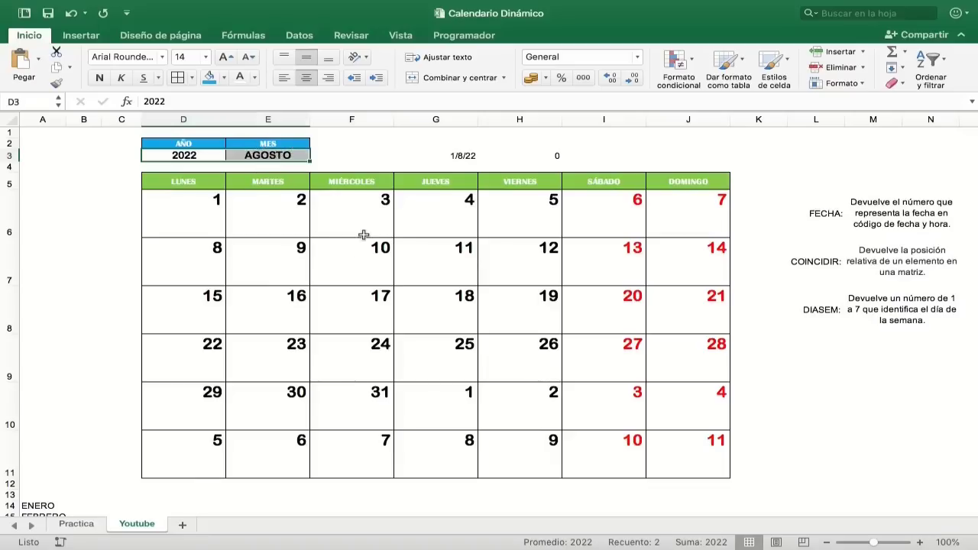
Add a thick bottom border to D3:E3 from the Format Cells Borde tab.
click(636, 57)
click(589, 343)
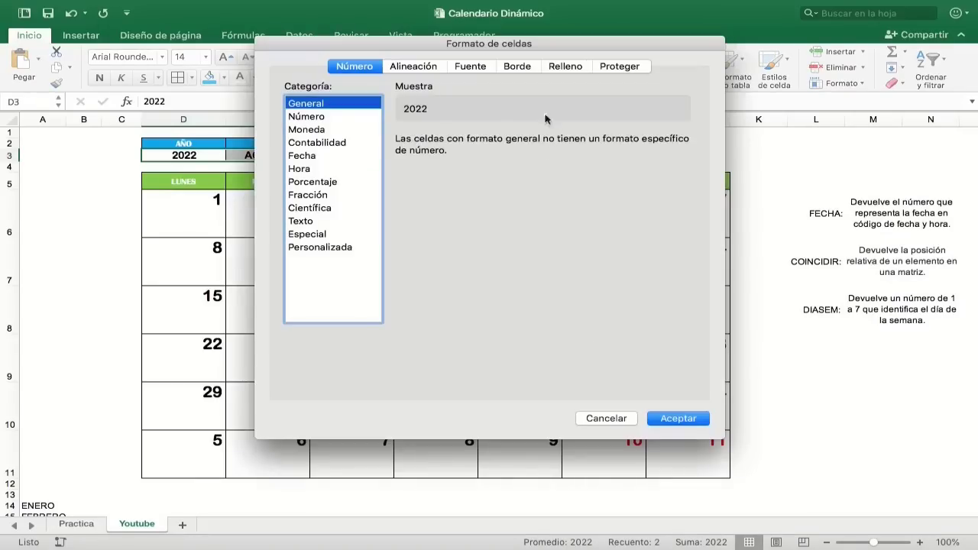
click(518, 67)
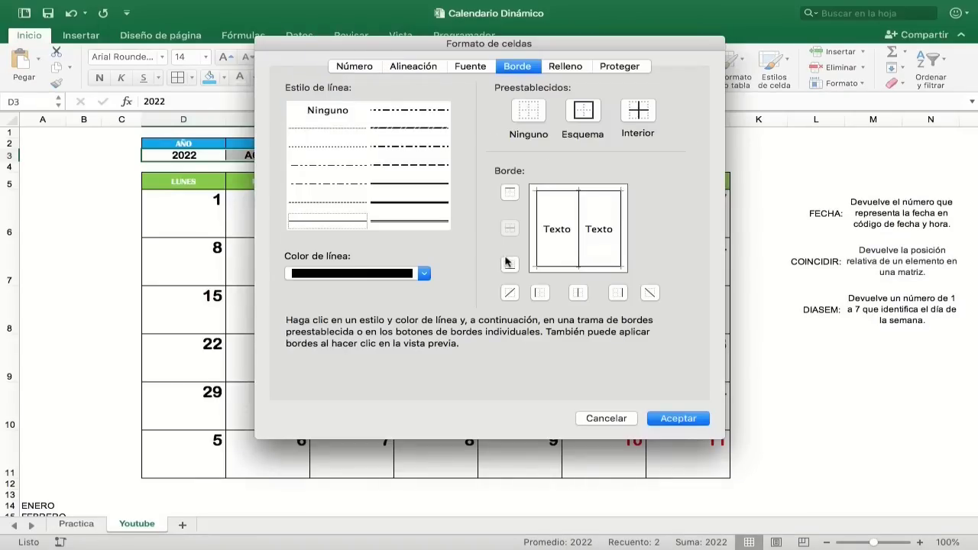
click(417, 204)
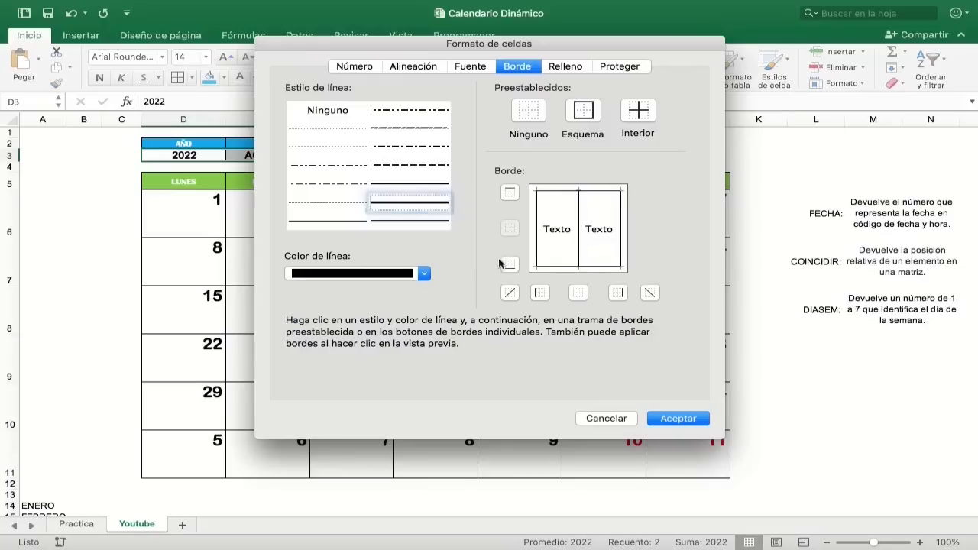
click(510, 265)
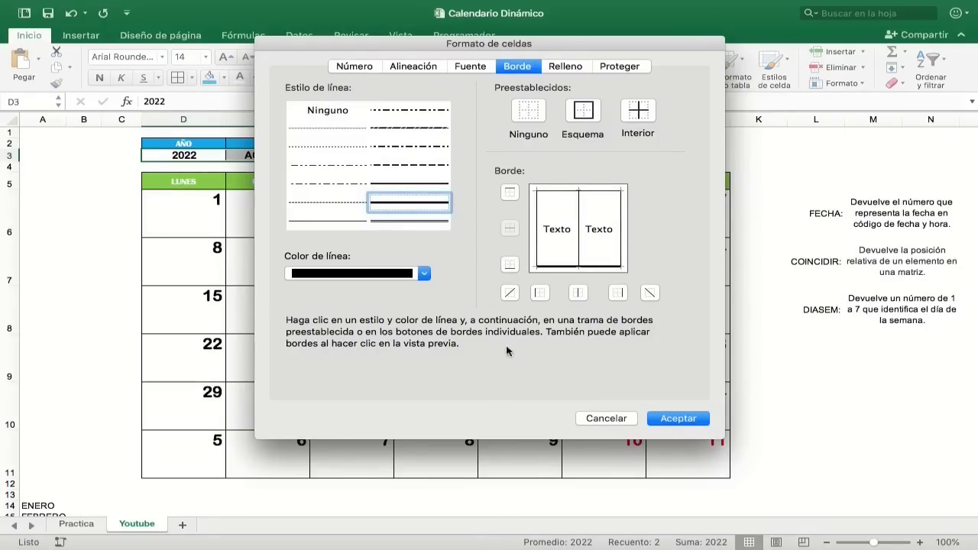
click(674, 419)
click(373, 155)
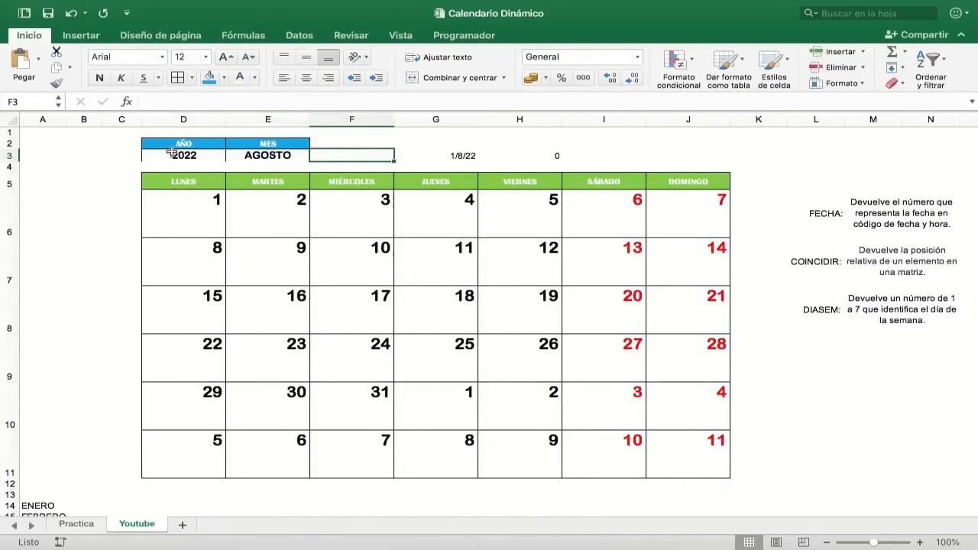
Reapply the thick bottom border to D3:E3 with a black line colour.
drag(179, 153, 273, 155)
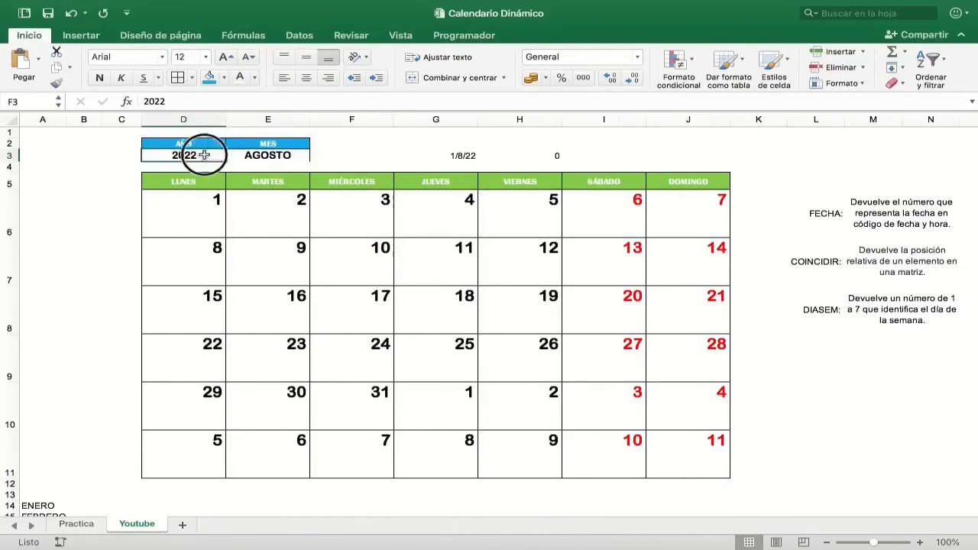
click(638, 58)
click(594, 344)
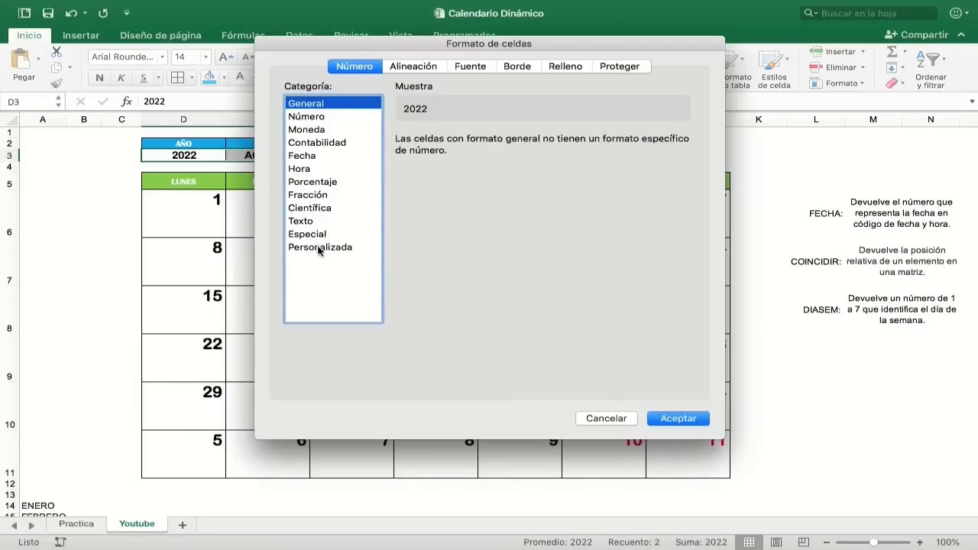
click(342, 247)
click(520, 68)
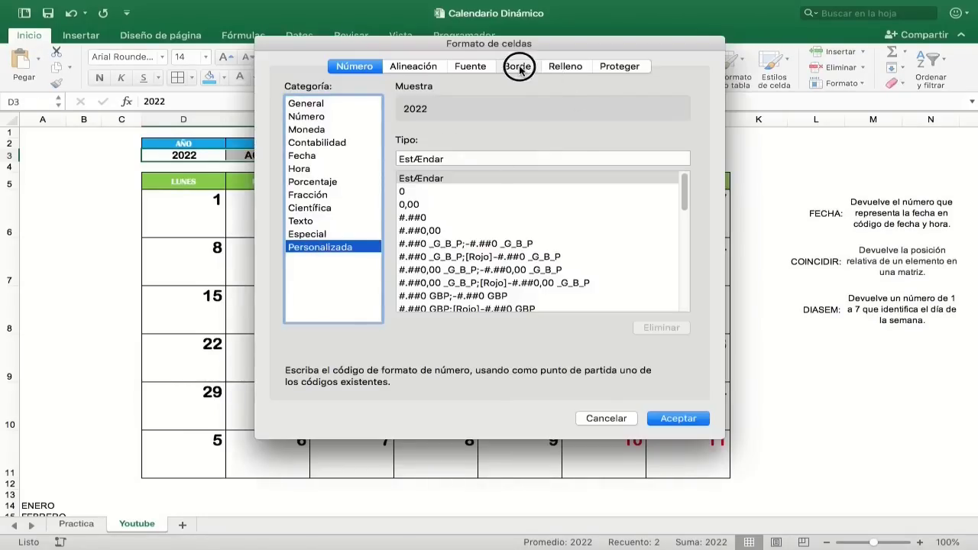
click(428, 202)
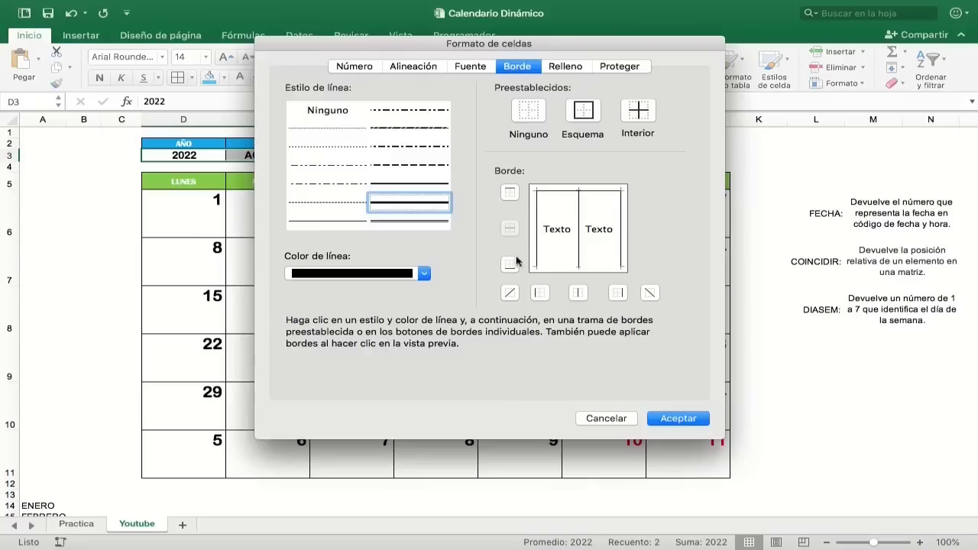
click(511, 263)
click(423, 277)
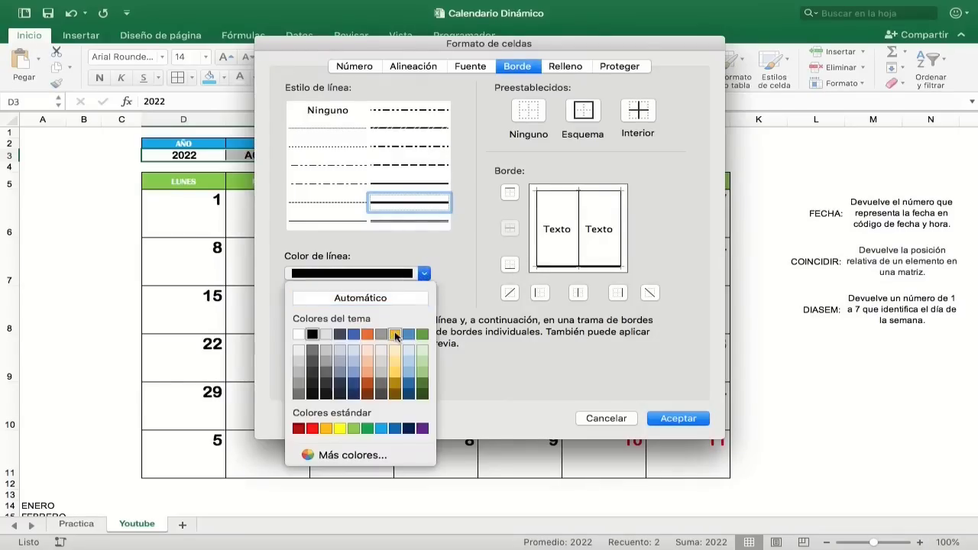
click(313, 335)
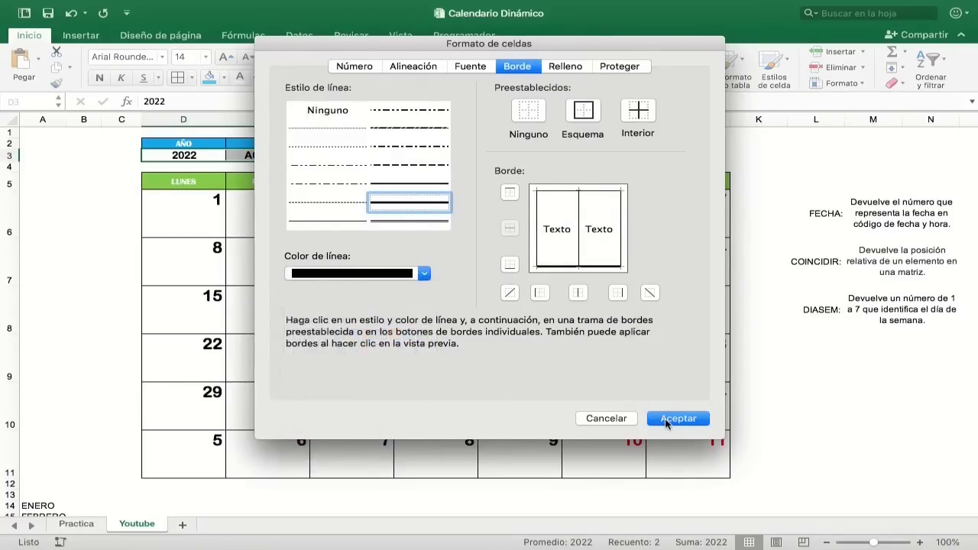
click(667, 419)
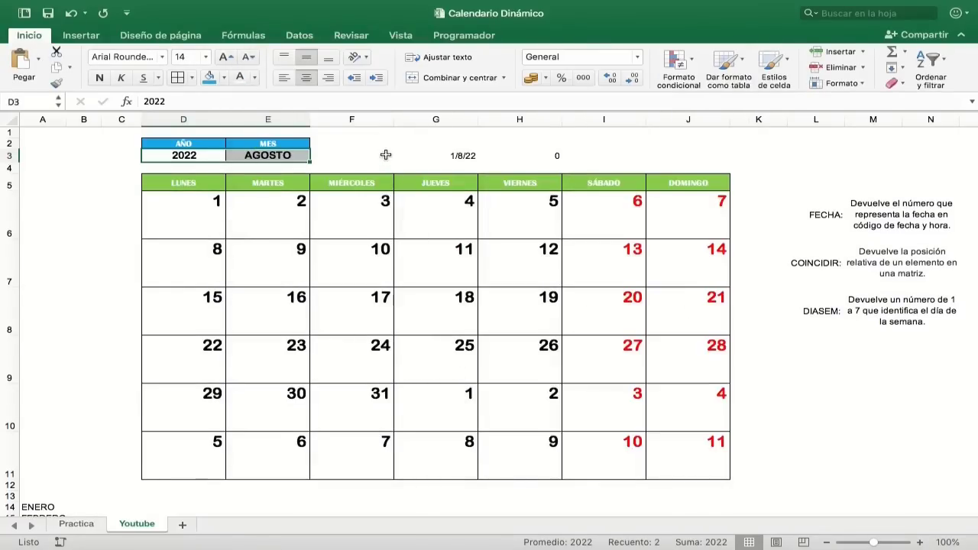
click(387, 157)
click(428, 153)
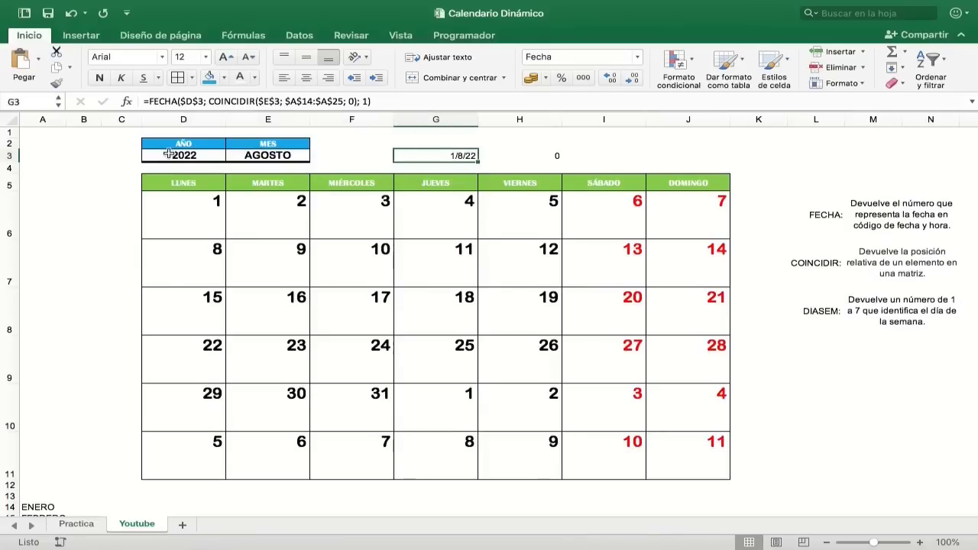
Switch the calendar to DICIEMBRE 2021 using the E3 month list and year 2021 in D3.
drag(169, 153, 260, 155)
click(380, 155)
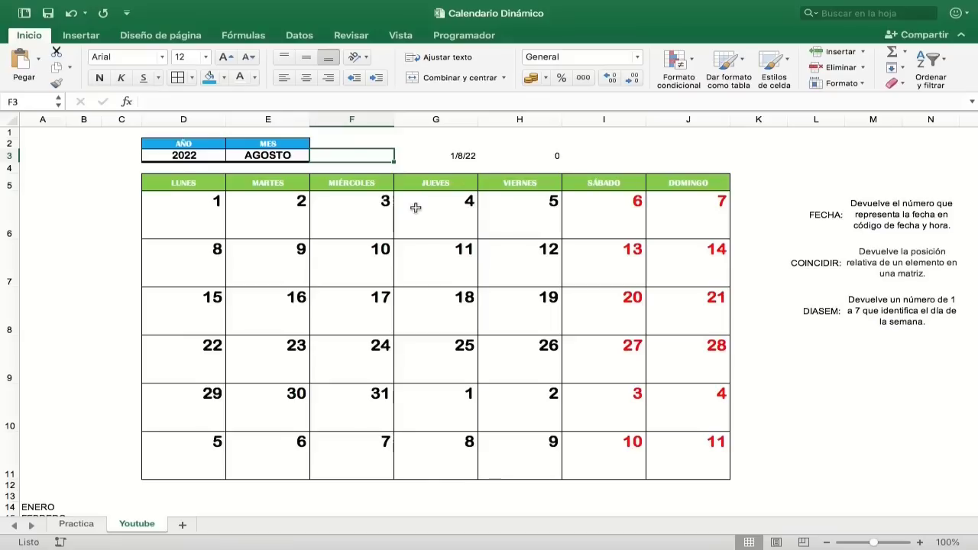
click(304, 156)
click(316, 157)
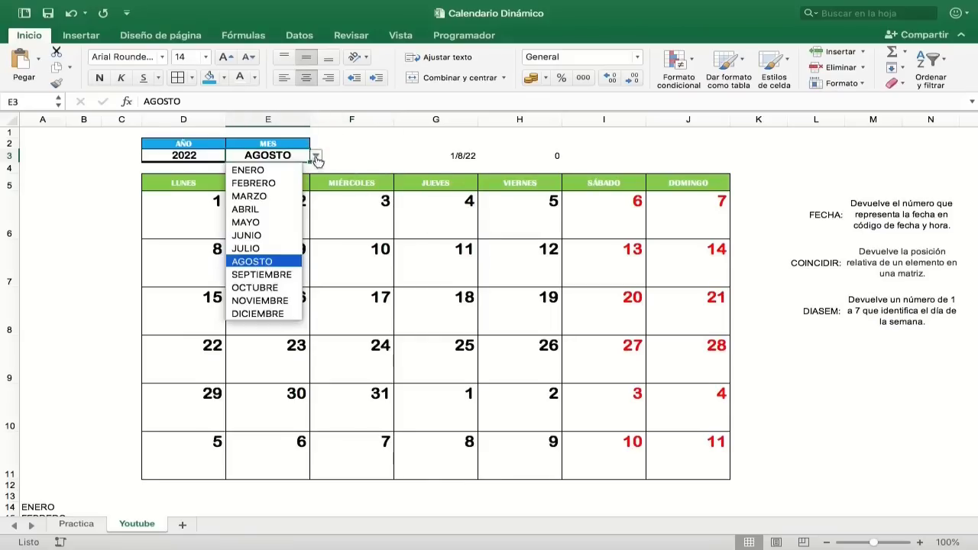
click(268, 313)
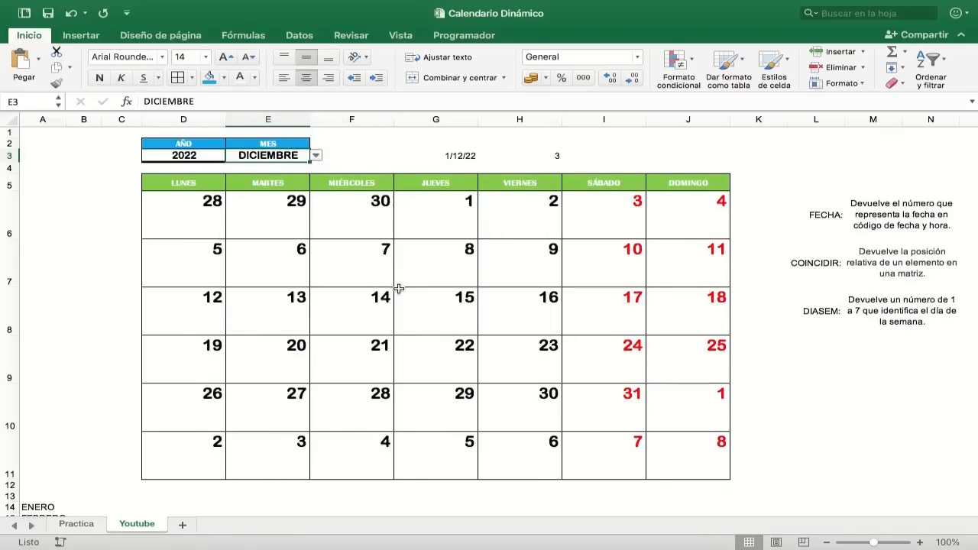
click(205, 155)
text(2021)
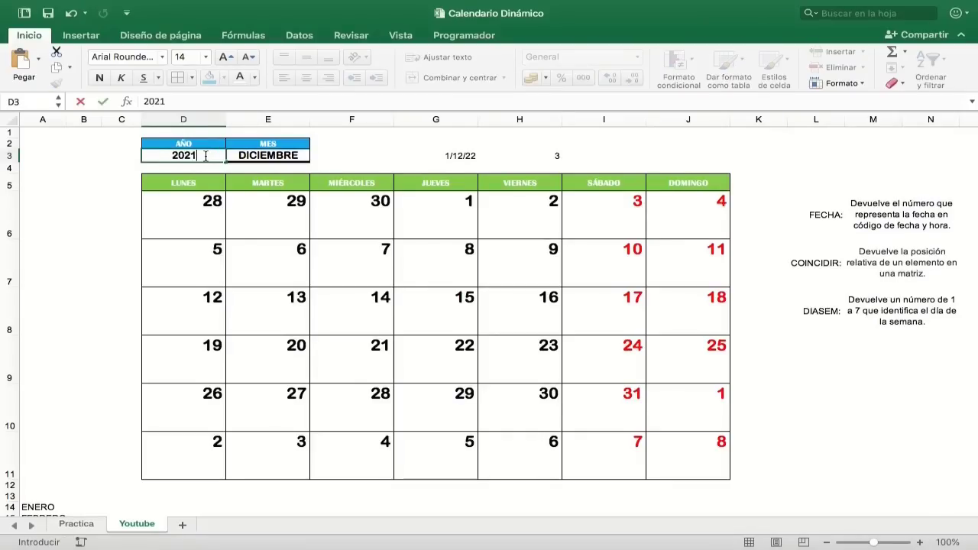
key(Return)
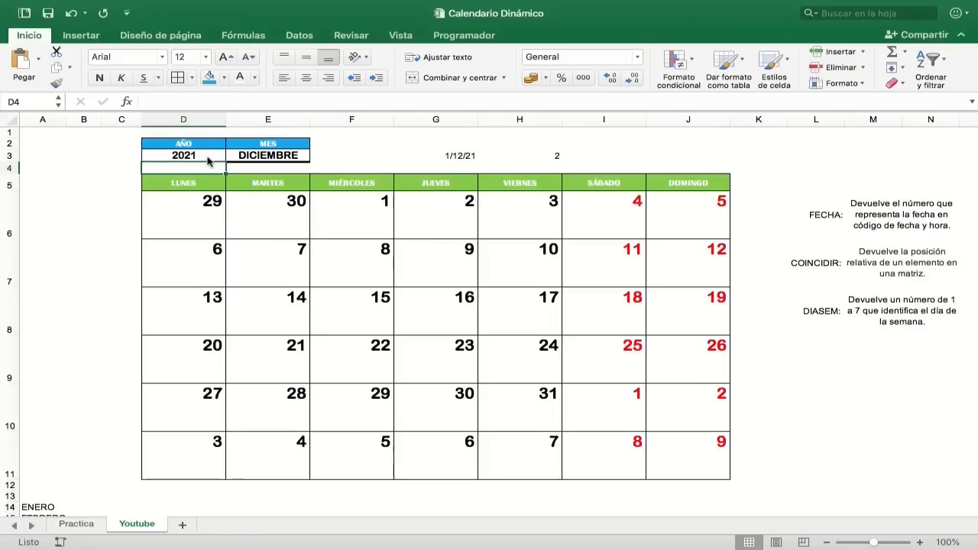
Check the out-of-month days 29, 30 and trailing 1, 2, then select the whole day grid.
click(227, 216)
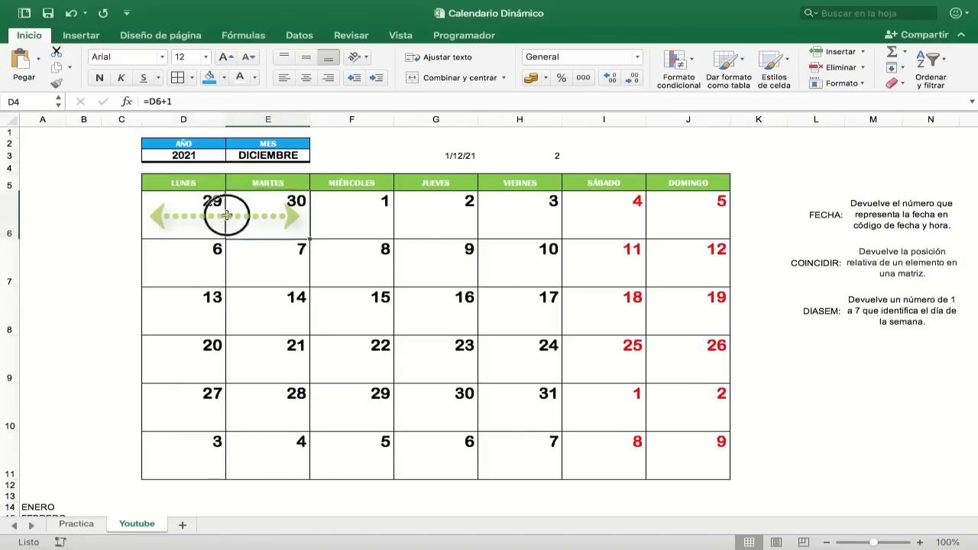
drag(227, 216, 191, 216)
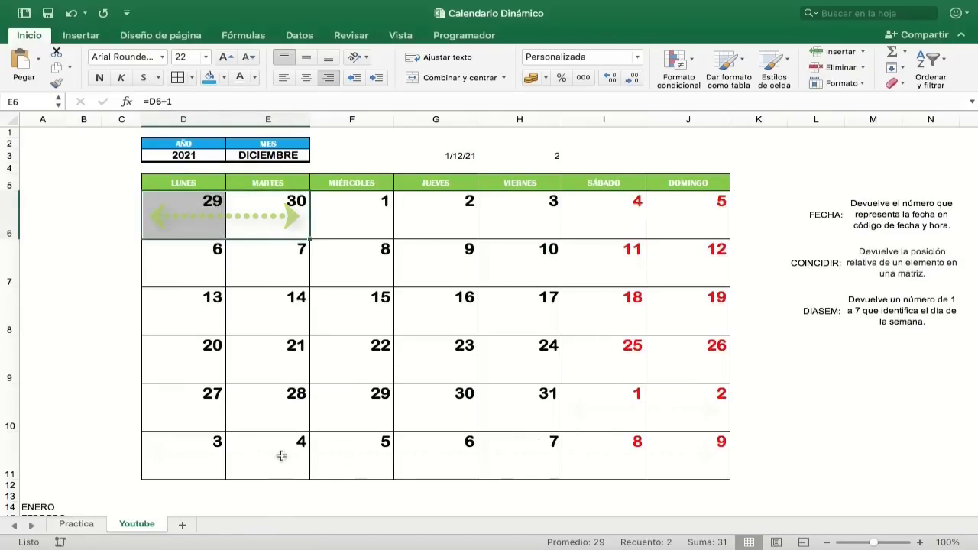
drag(281, 455, 688, 459)
drag(603, 409, 679, 413)
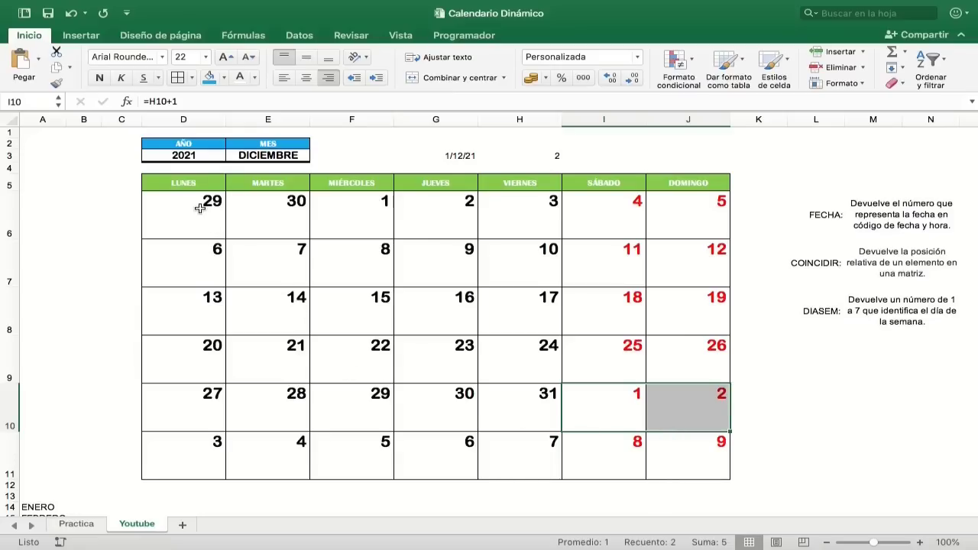
mouse_move(200, 209)
mouse_down()
mouse_move(660, 295)
mouse_move(688, 433)
mouse_move(678, 435)
mouse_up()
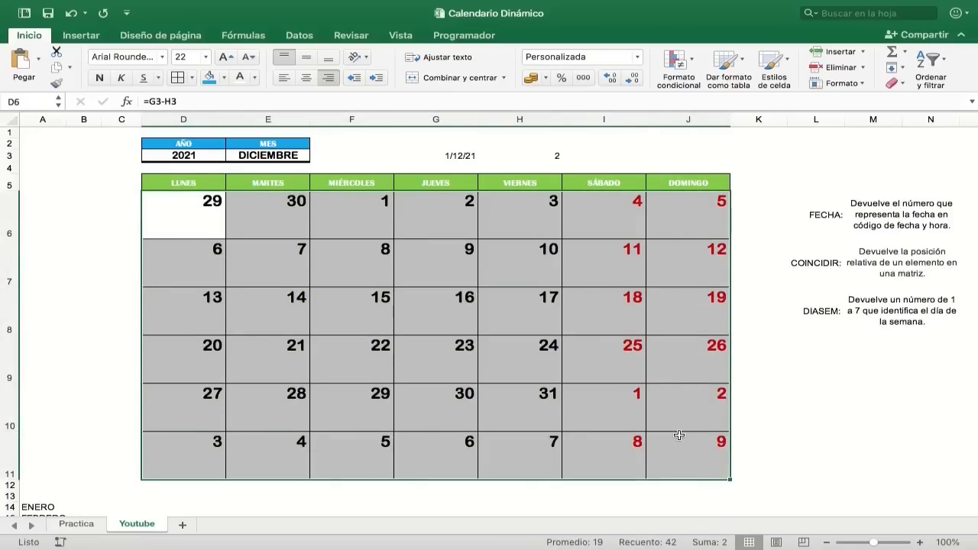
Start a classic formula-based conditional formatting rule with the formula =D6<$G$3.
click(675, 62)
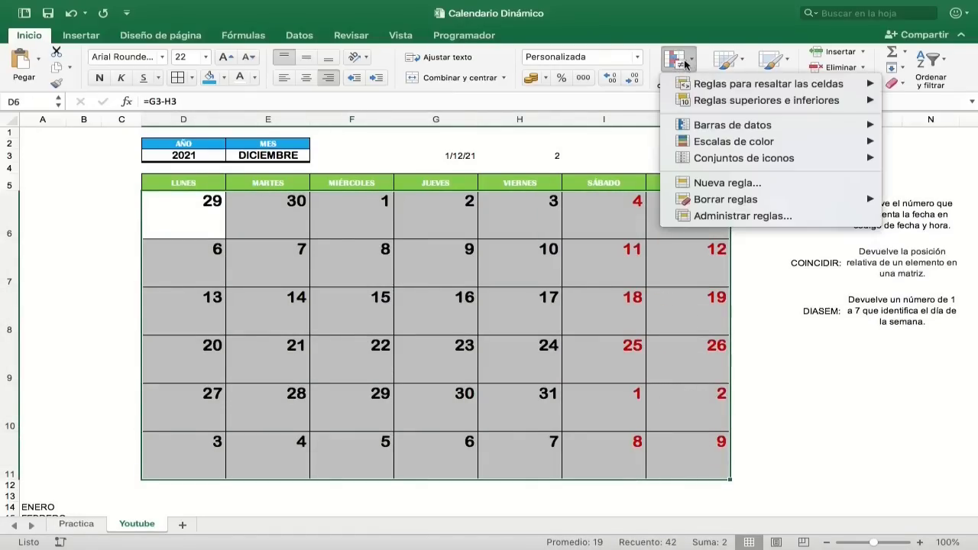
click(694, 184)
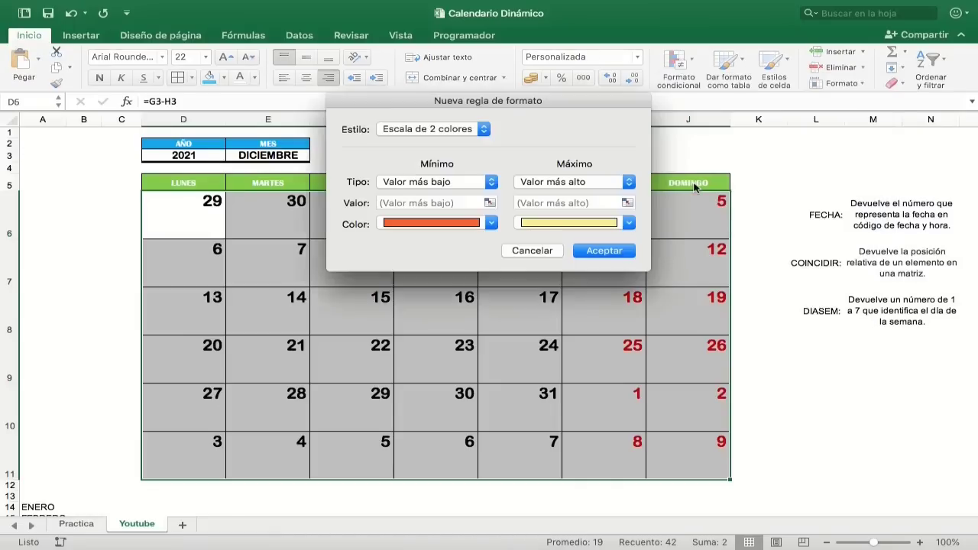
click(467, 130)
click(449, 177)
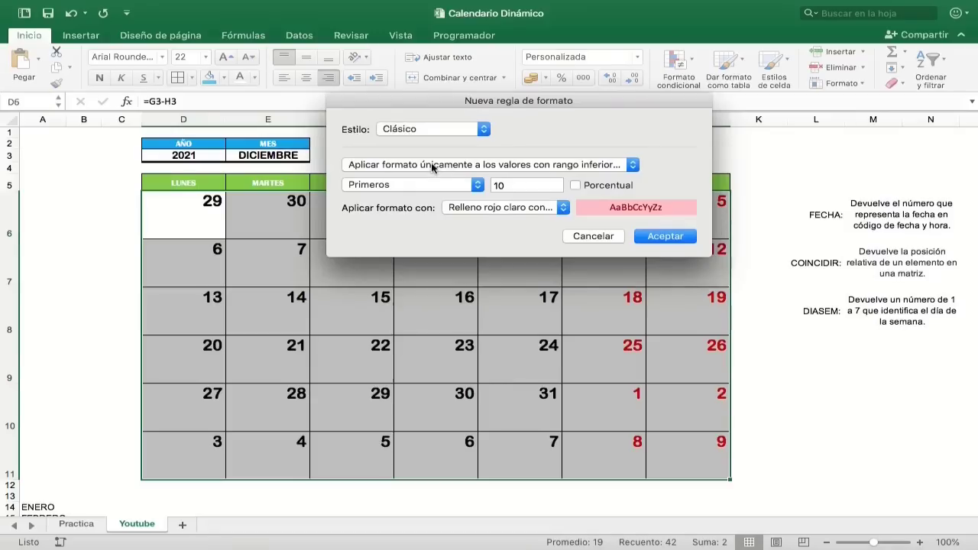
click(430, 164)
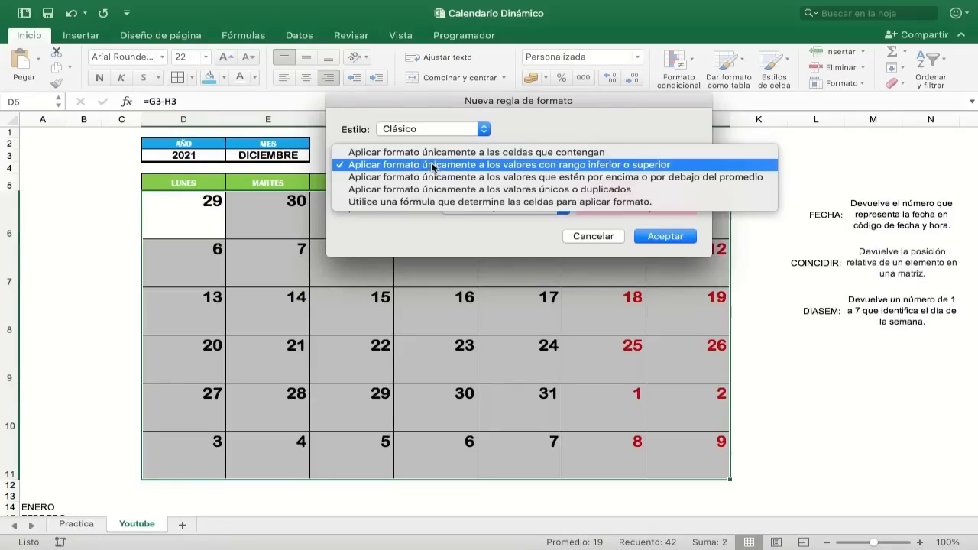
click(420, 203)
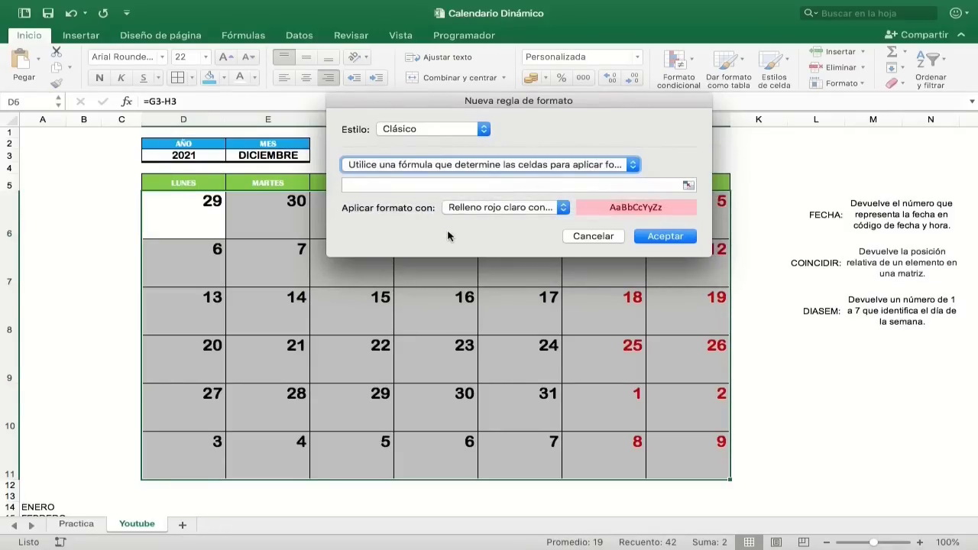
click(417, 183)
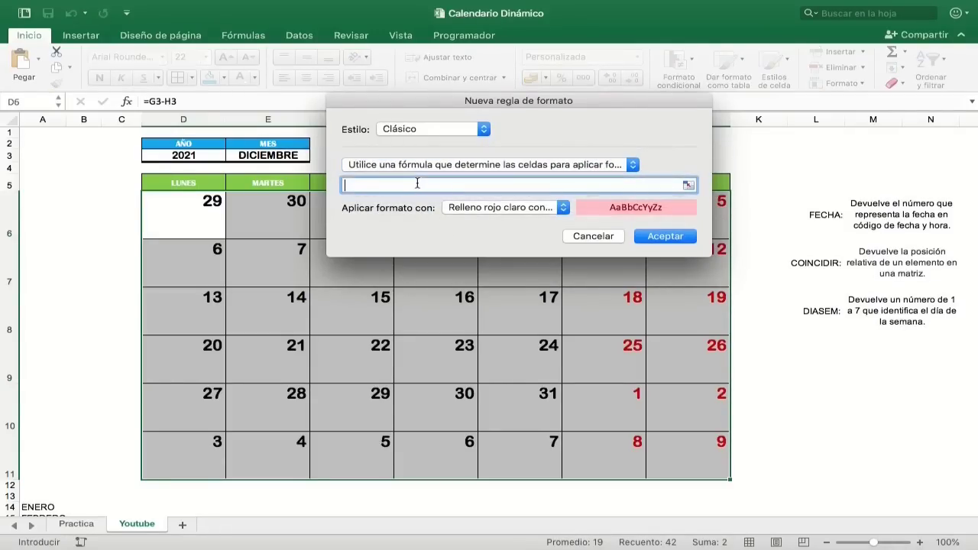
click(216, 204)
click(370, 186)
key(BackSpace)
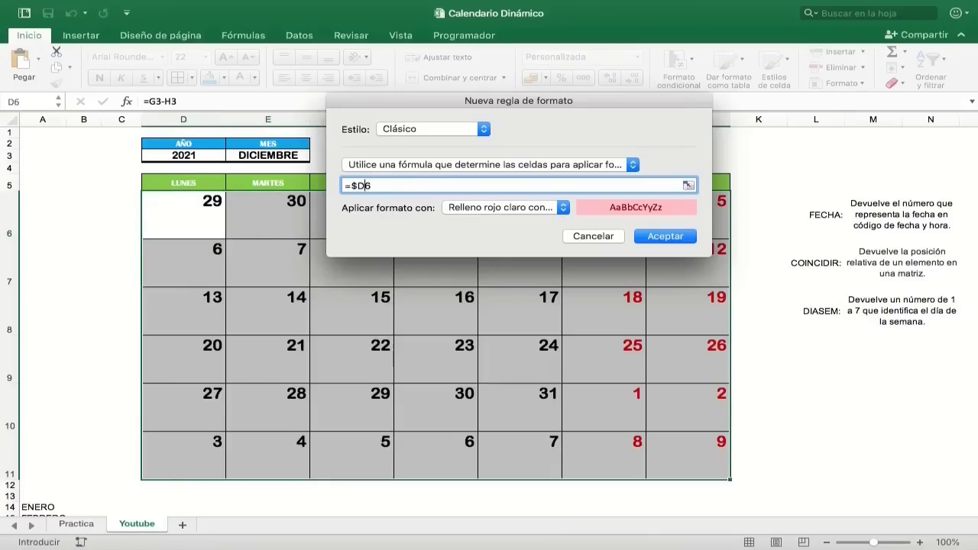
click(358, 186)
key(BackSpace)
click(436, 155)
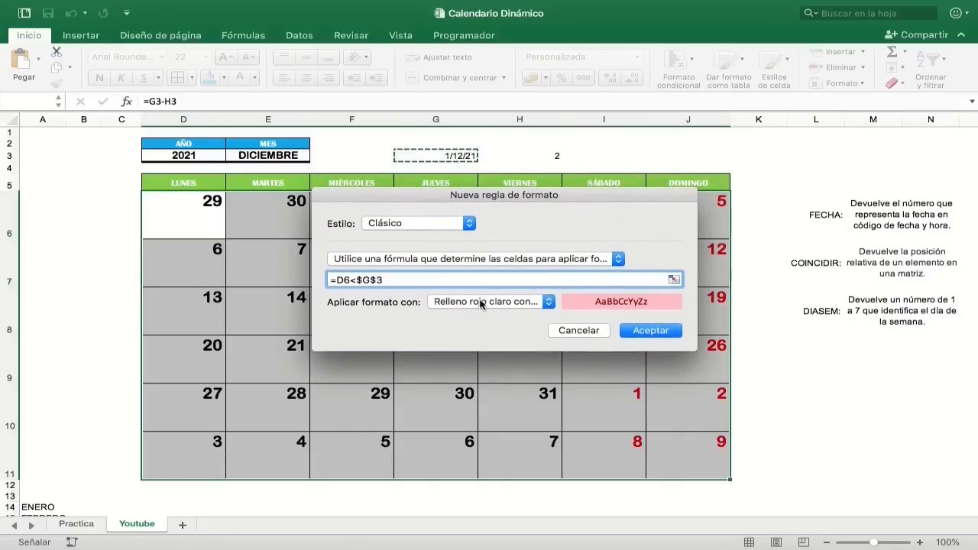
Give the rule a custom grey font and light grey fill, and apply it.
click(512, 303)
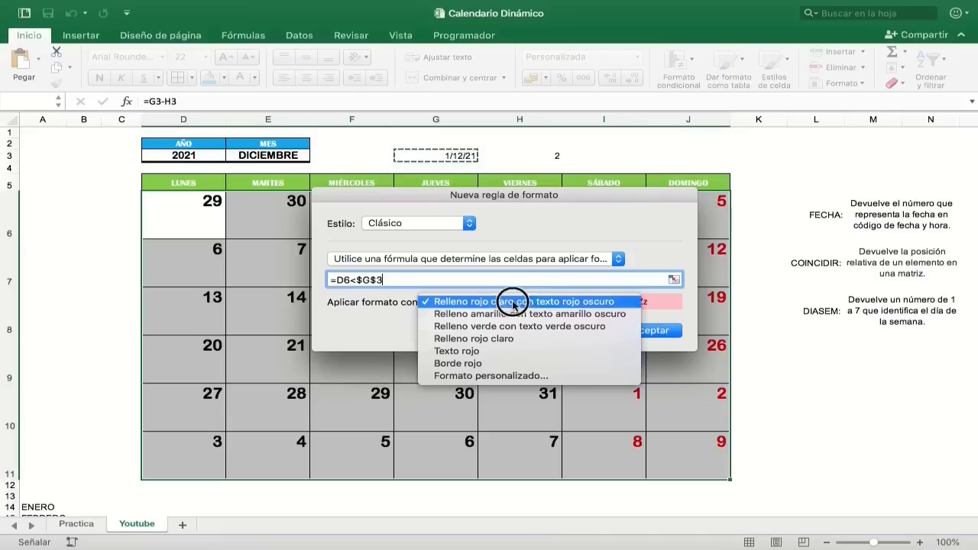
click(497, 375)
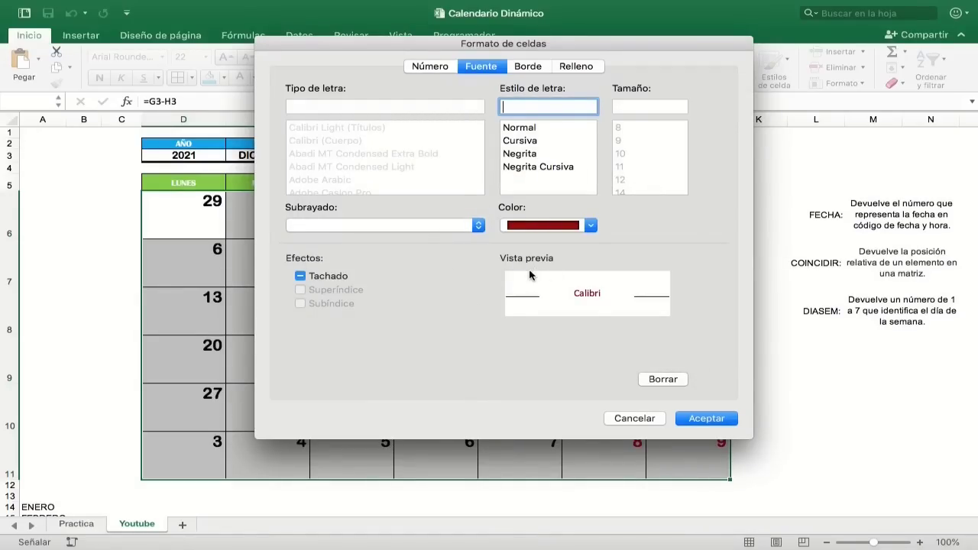
click(593, 227)
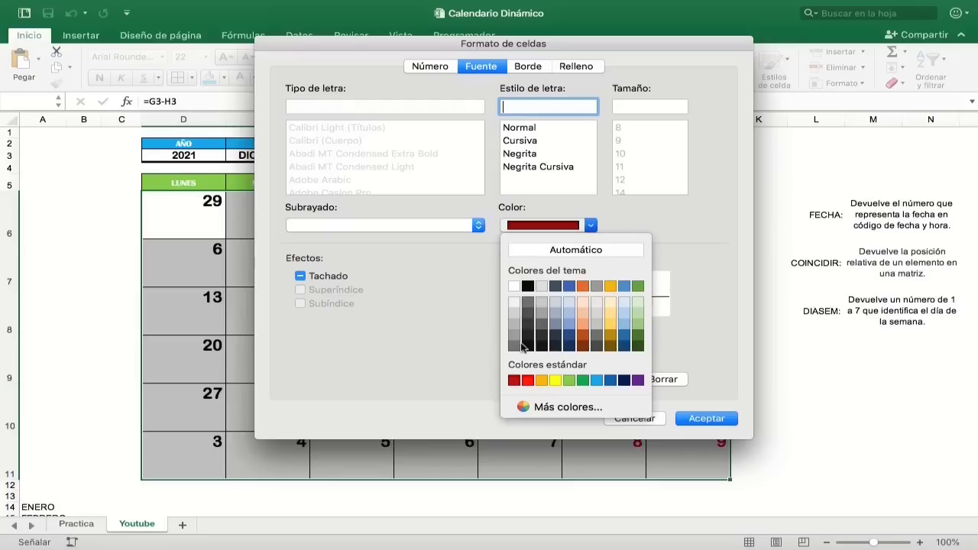
click(515, 347)
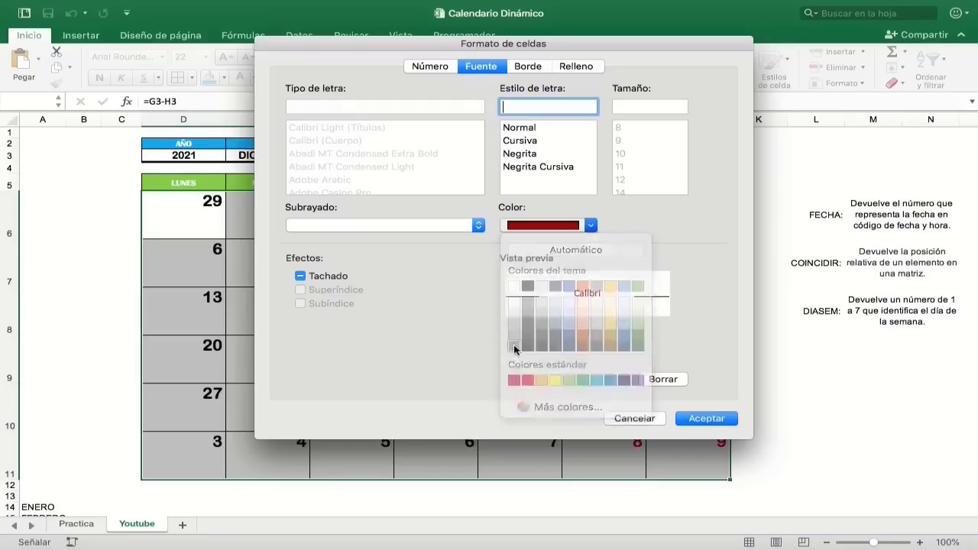
click(565, 67)
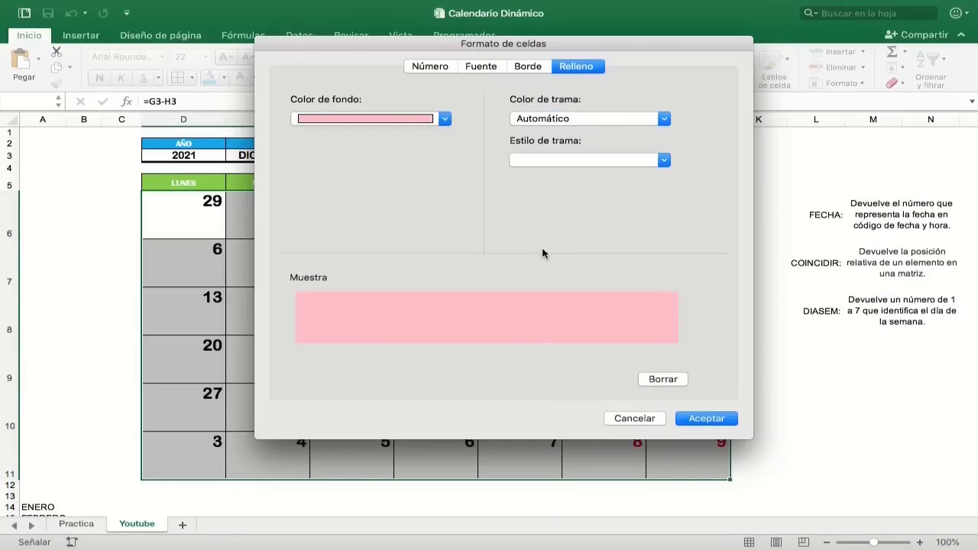
click(445, 118)
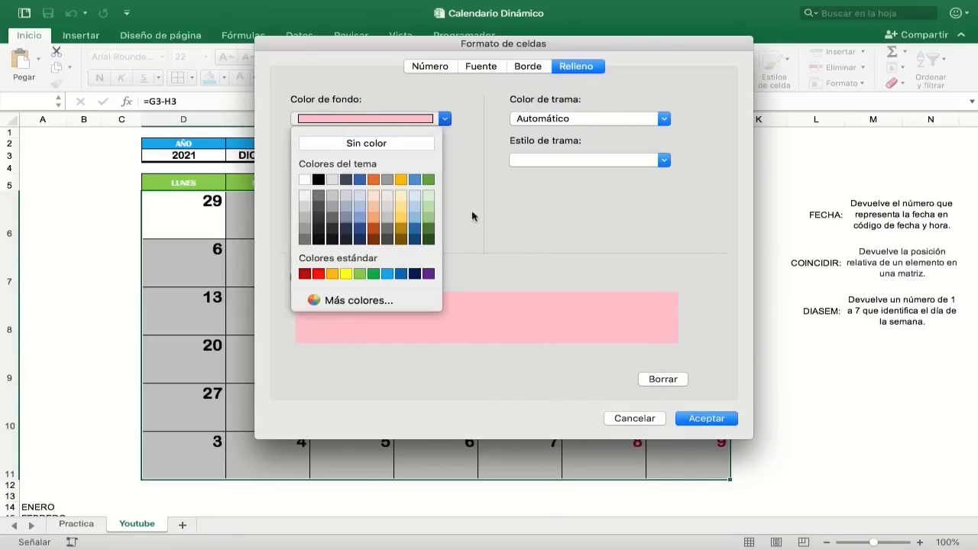
click(304, 207)
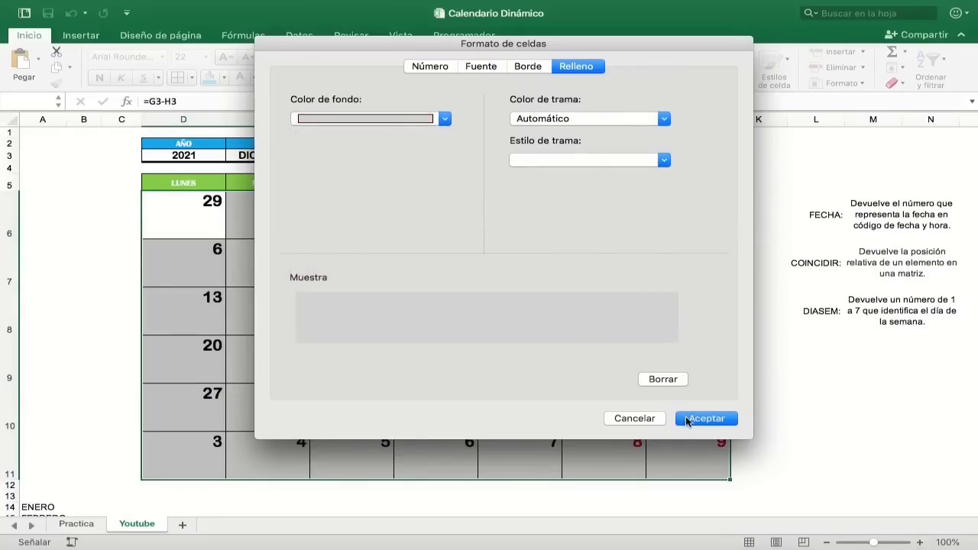
click(688, 419)
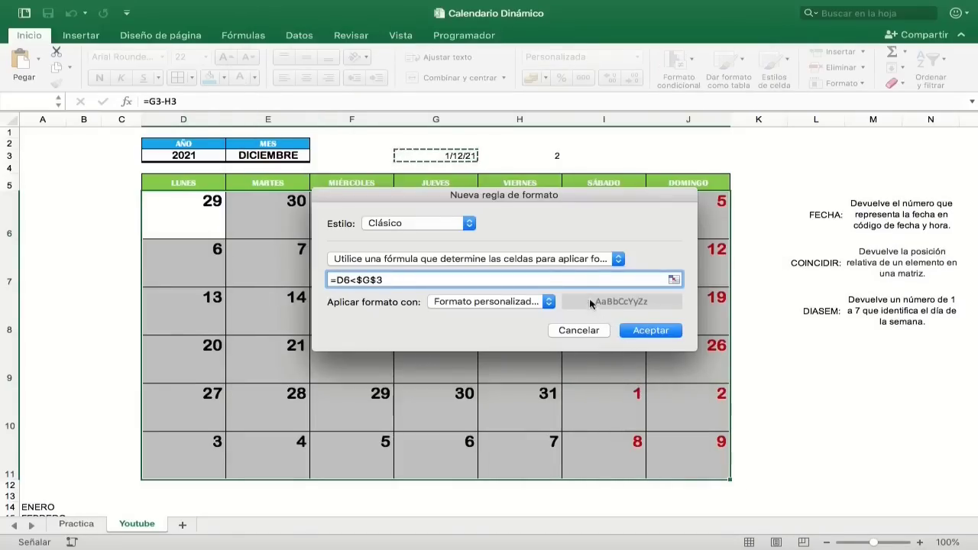
click(651, 331)
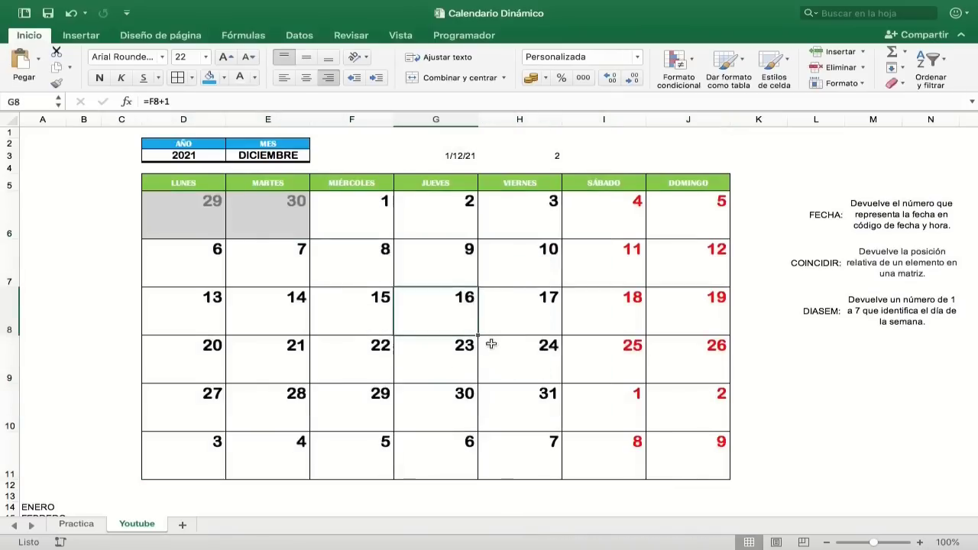
Check that days 29 and 30 are greyed, then reselect the whole day grid.
click(471, 321)
drag(166, 209, 263, 222)
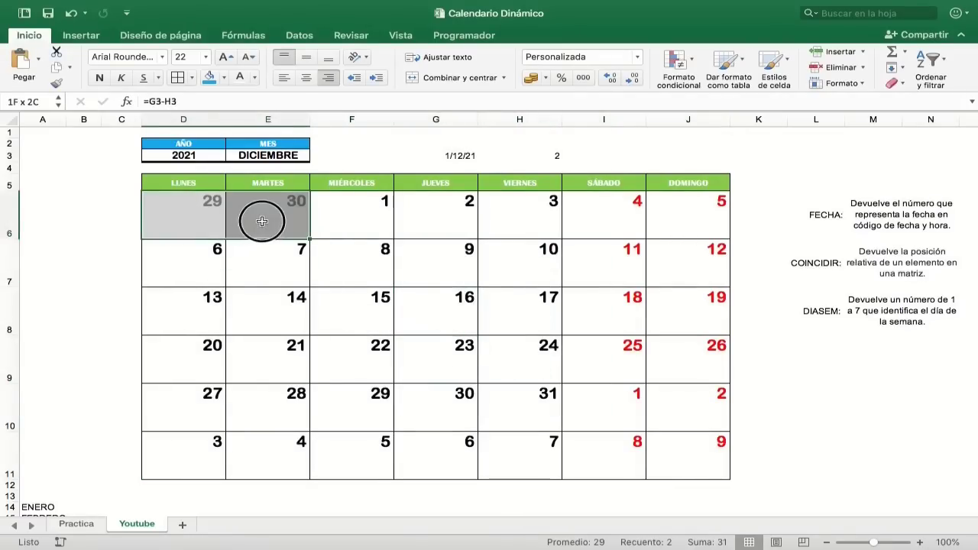
click(374, 280)
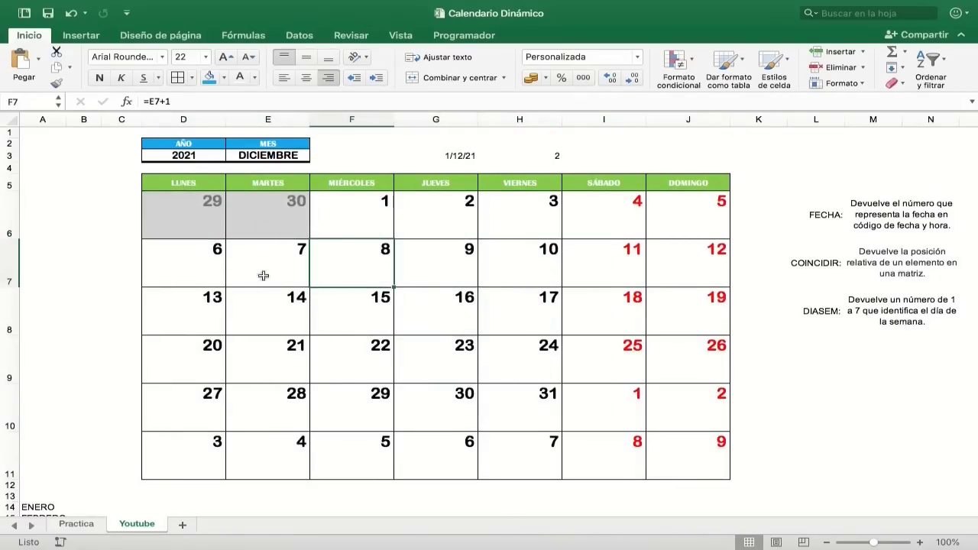
mouse_move(202, 214)
mouse_down()
mouse_move(647, 345)
mouse_move(665, 436)
mouse_up()
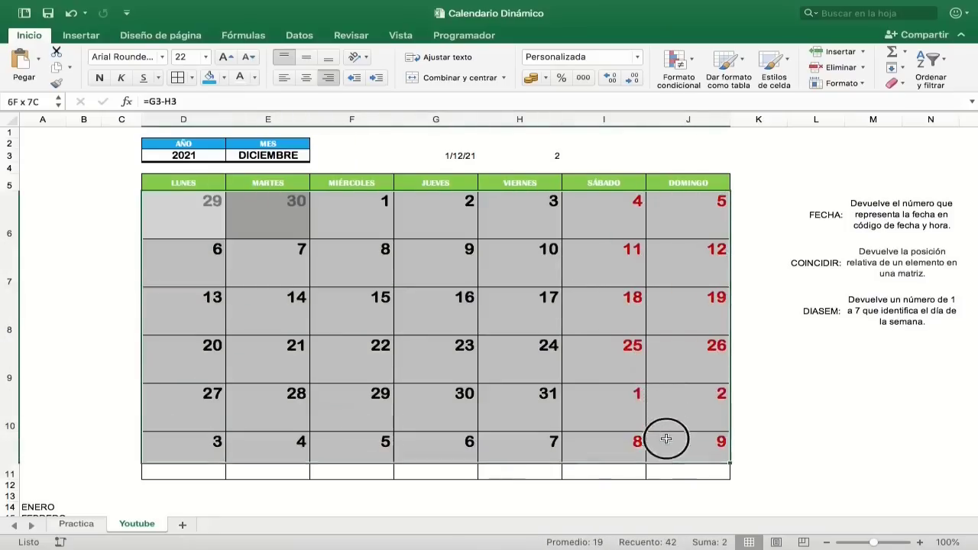
Start a second classic formula-based conditional formatting rule for the day grid.
click(685, 77)
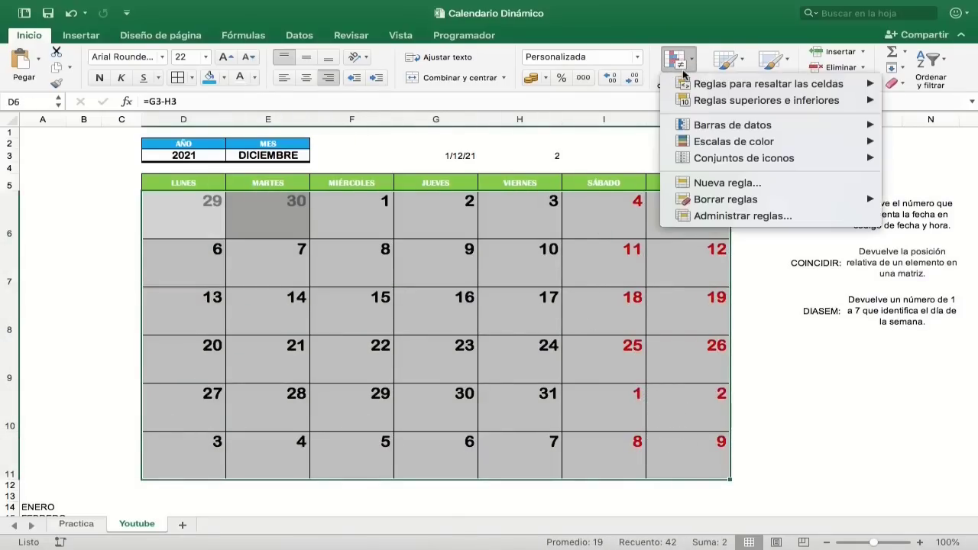
click(691, 183)
click(432, 128)
click(405, 179)
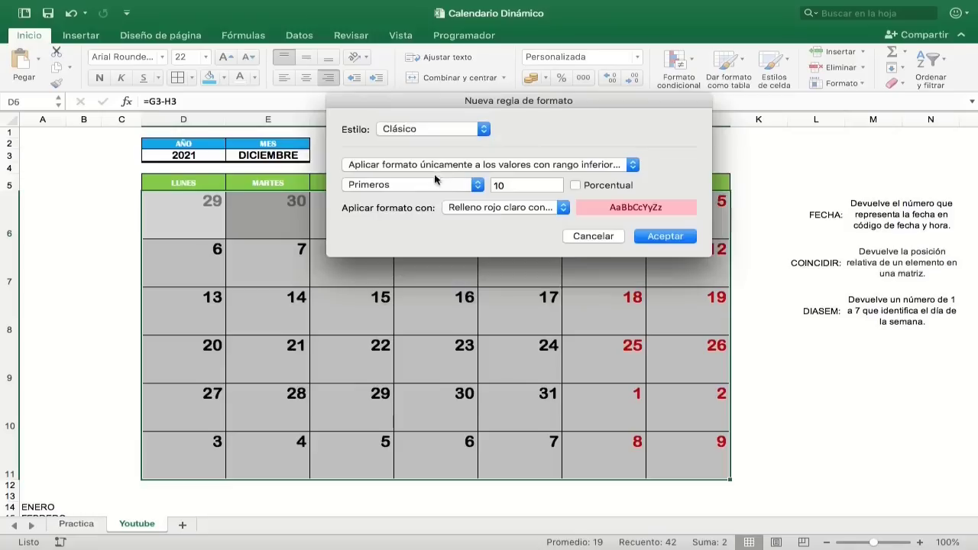
click(429, 165)
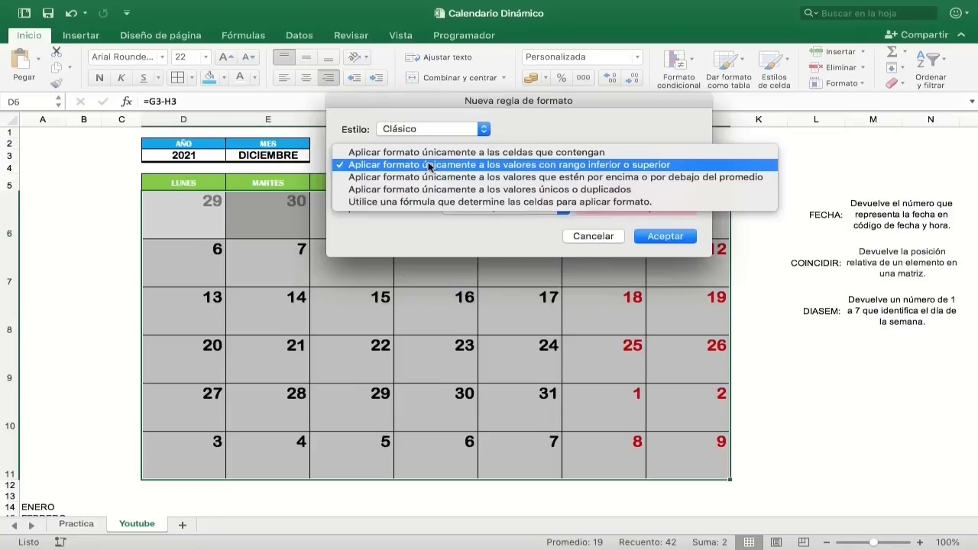
click(424, 204)
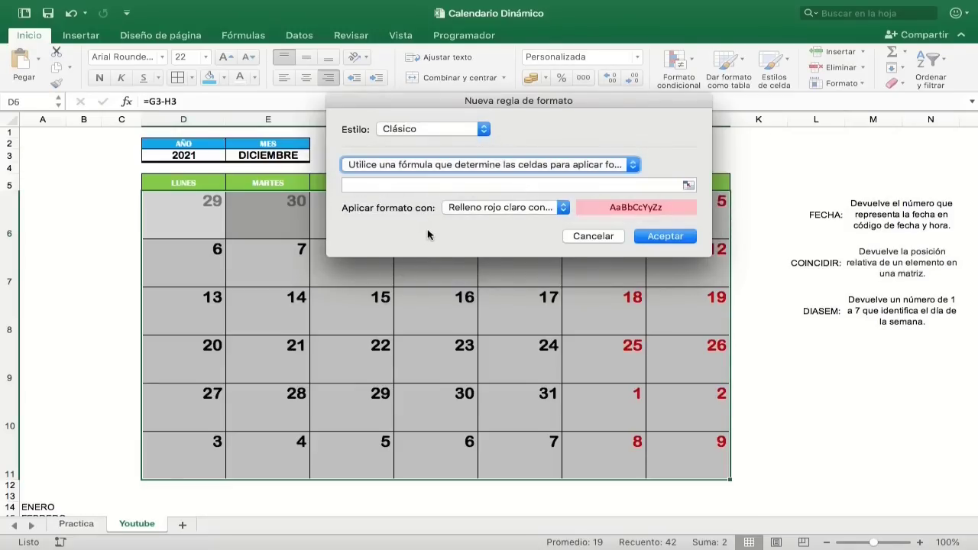
Enter the rule formula =D6>fin.mes($G$3;0) with a fully relative D6 reference.
click(402, 186)
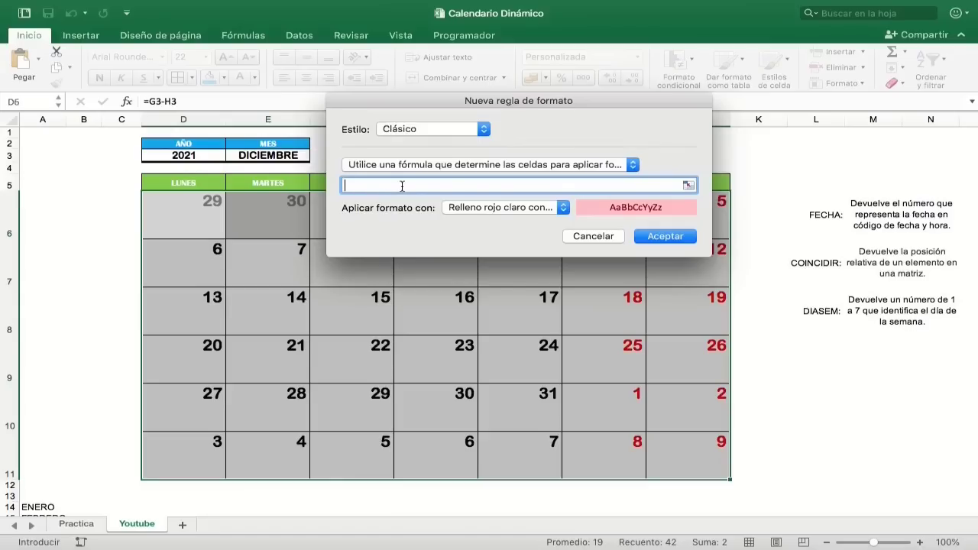
drag(431, 111, 430, 190)
click(214, 205)
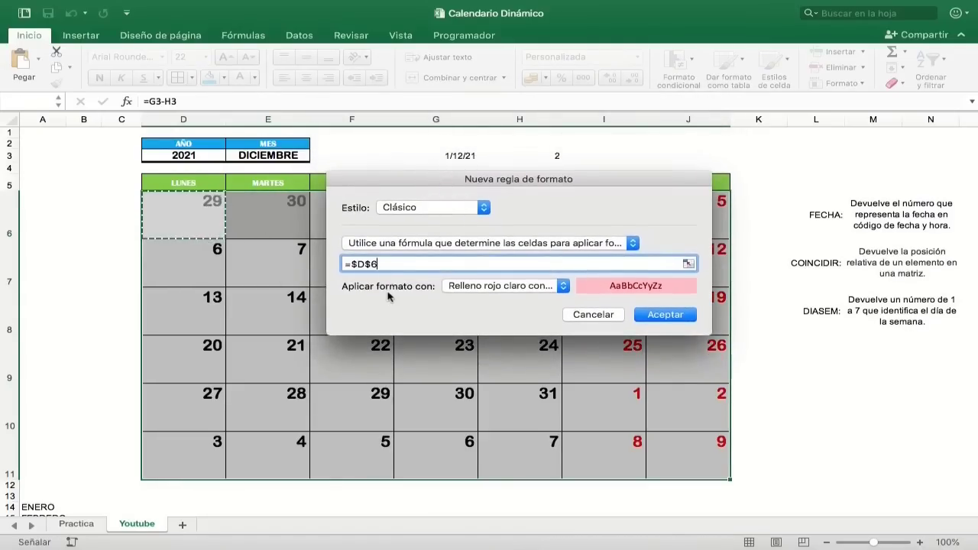
click(370, 265)
key(BackSpace)
click(359, 264)
key(BackSpace)
text(>fin.mes()
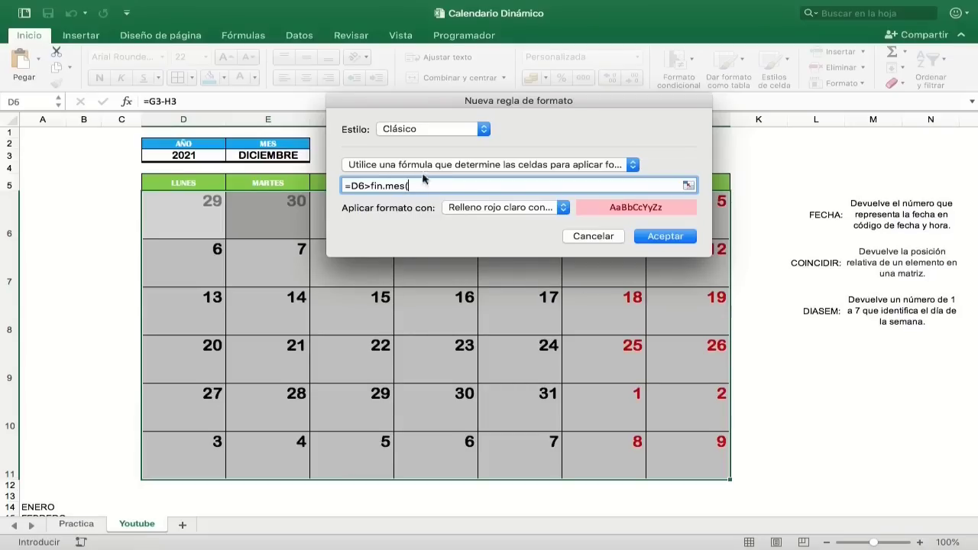
drag(466, 102, 451, 184)
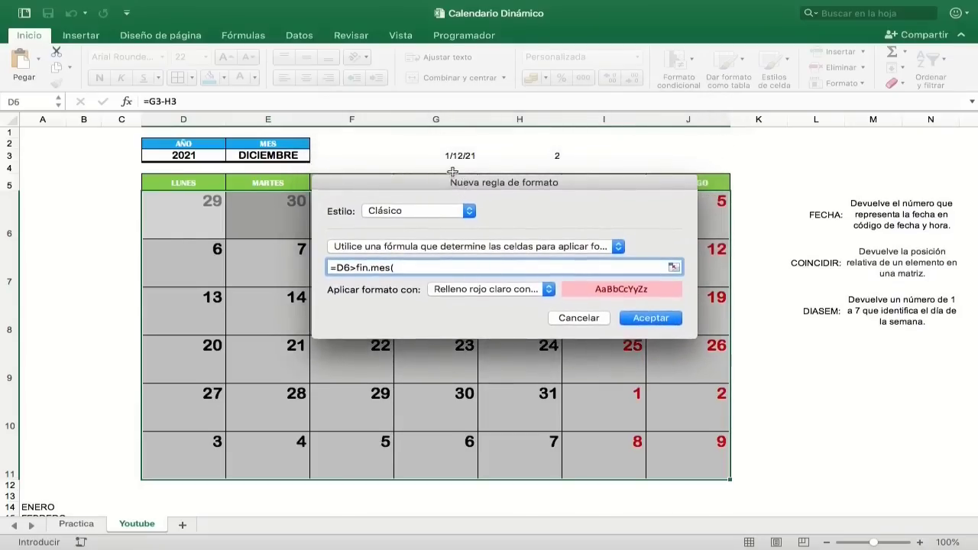
click(462, 156)
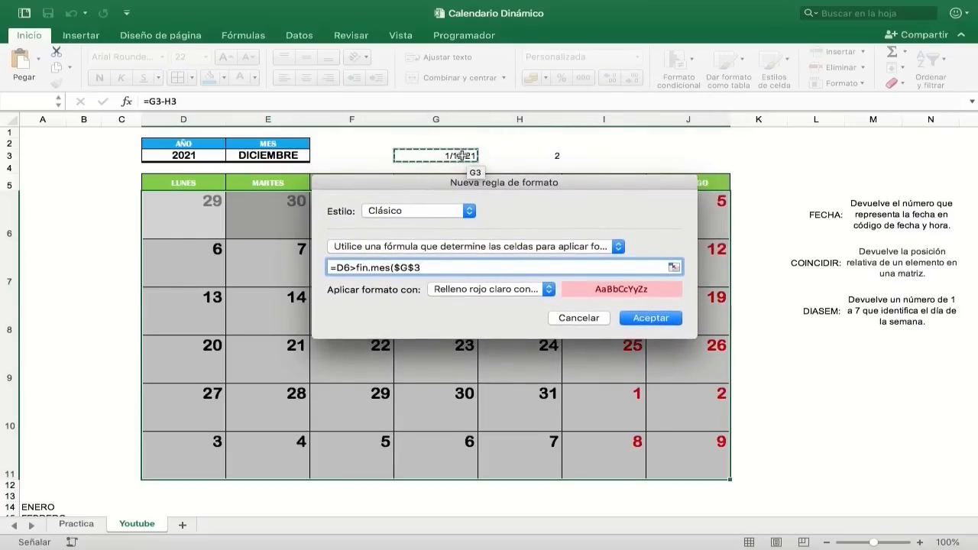
text(; 0)
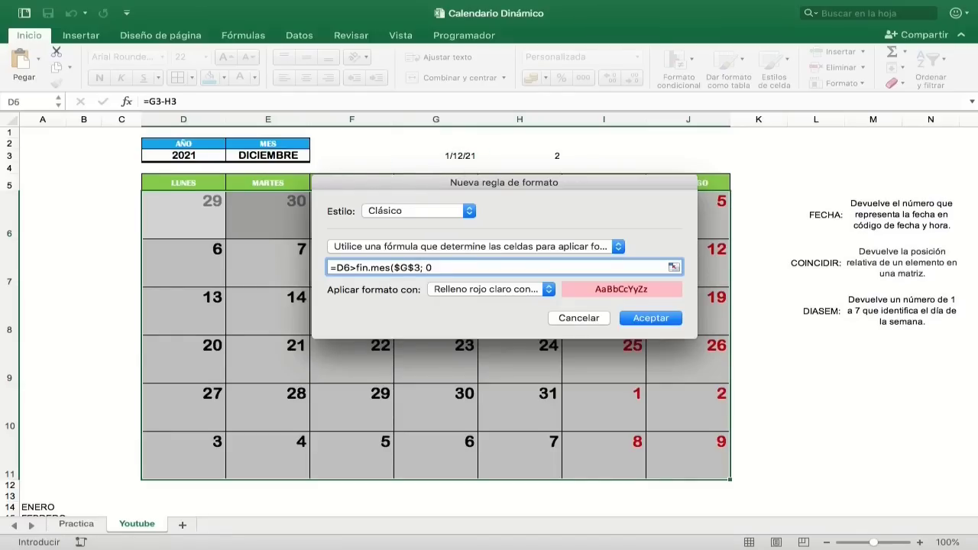
click(482, 146)
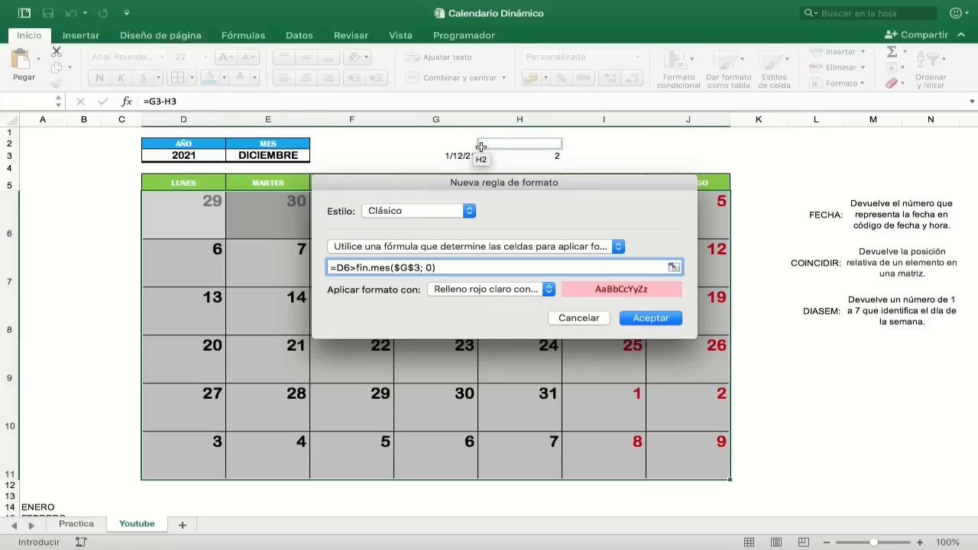
Format matching days with grey font and light grey fill, and confirm the rule.
click(549, 289)
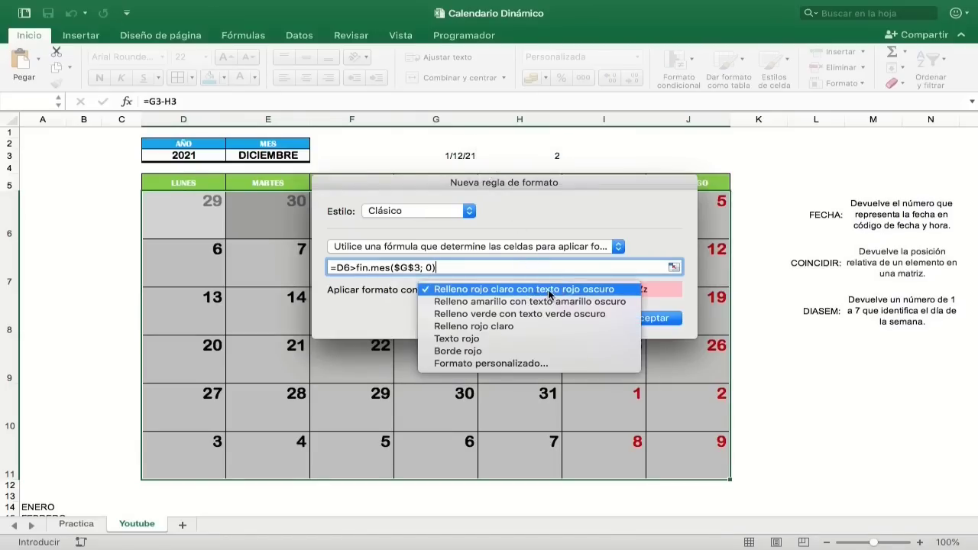
click(505, 365)
click(481, 66)
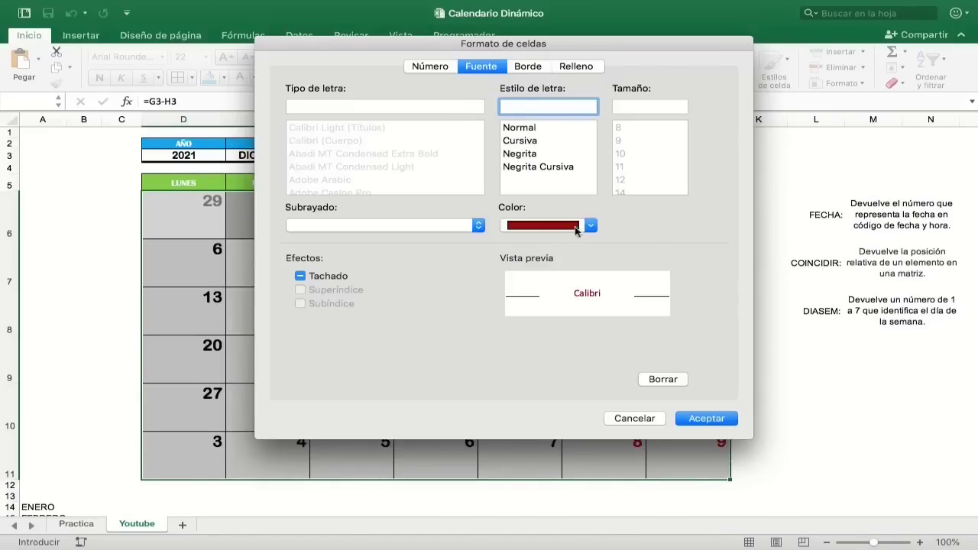
click(581, 226)
click(517, 349)
click(574, 67)
click(444, 120)
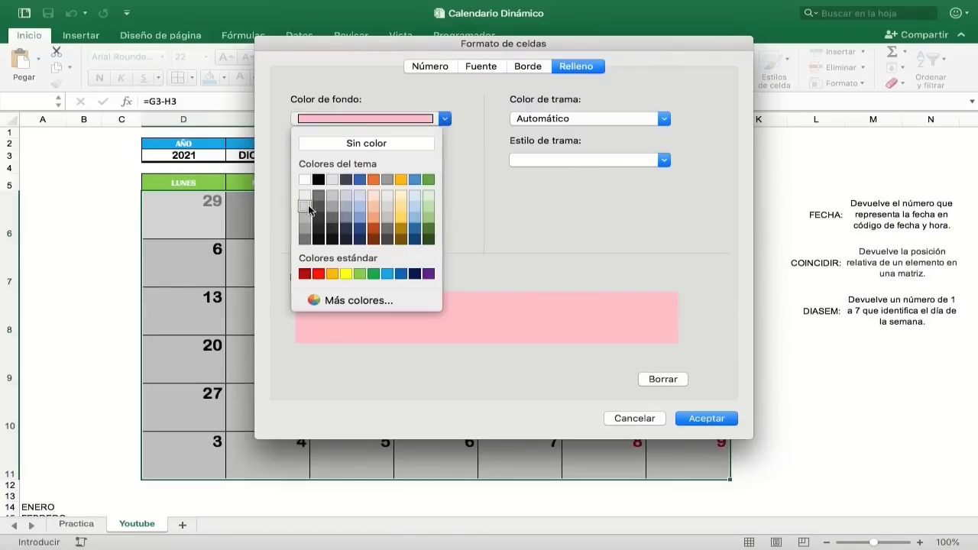
click(367, 146)
click(707, 418)
click(634, 322)
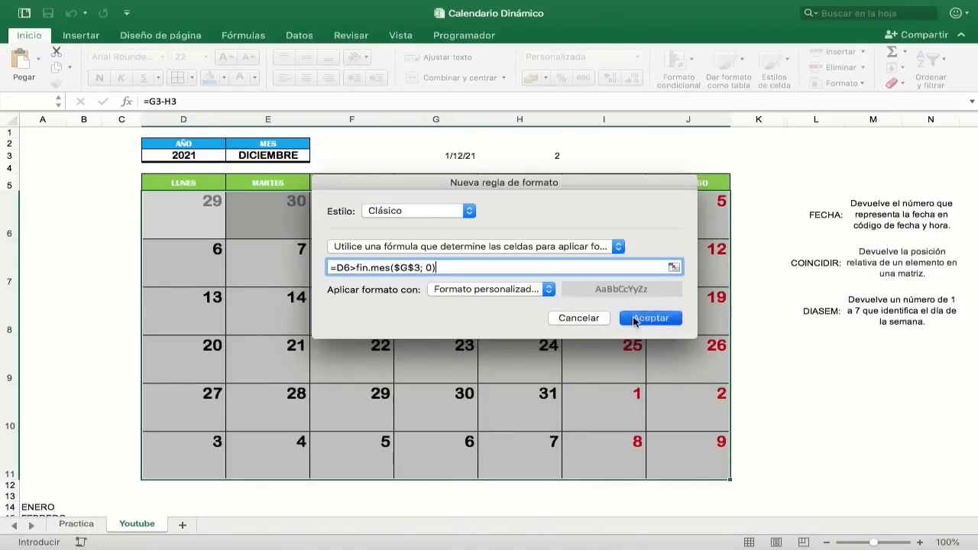
click(513, 344)
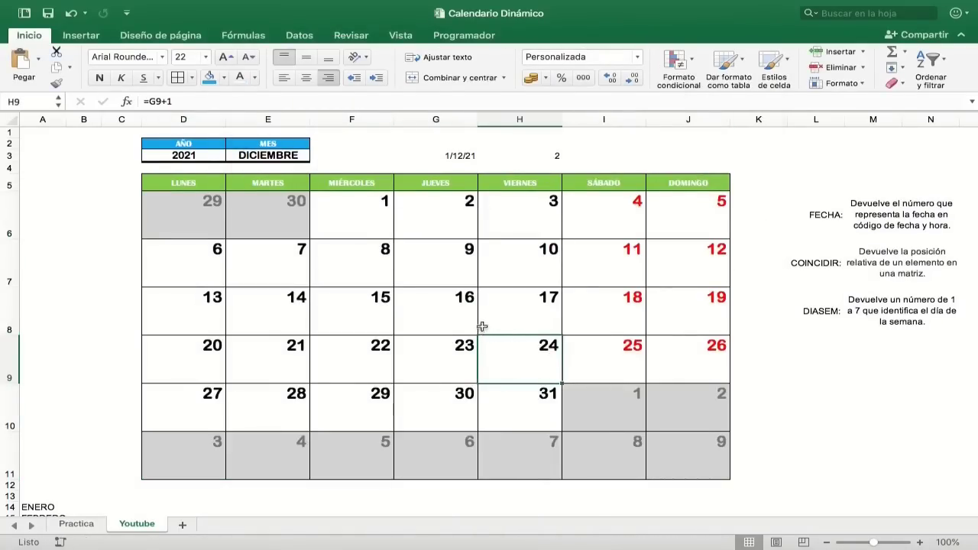
Inspect the greyed leading days 29, 30 and the trailing next-month days.
drag(200, 217, 260, 212)
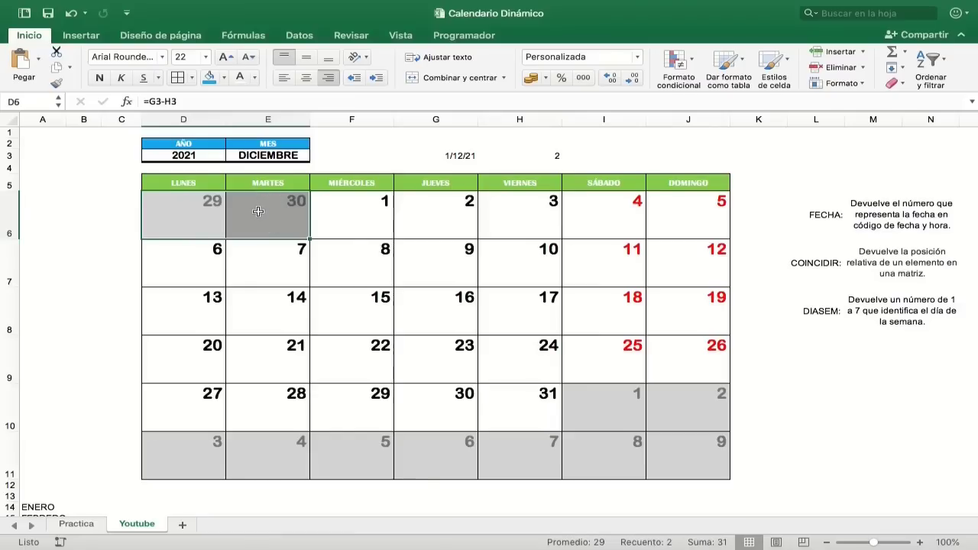
drag(587, 405, 640, 457)
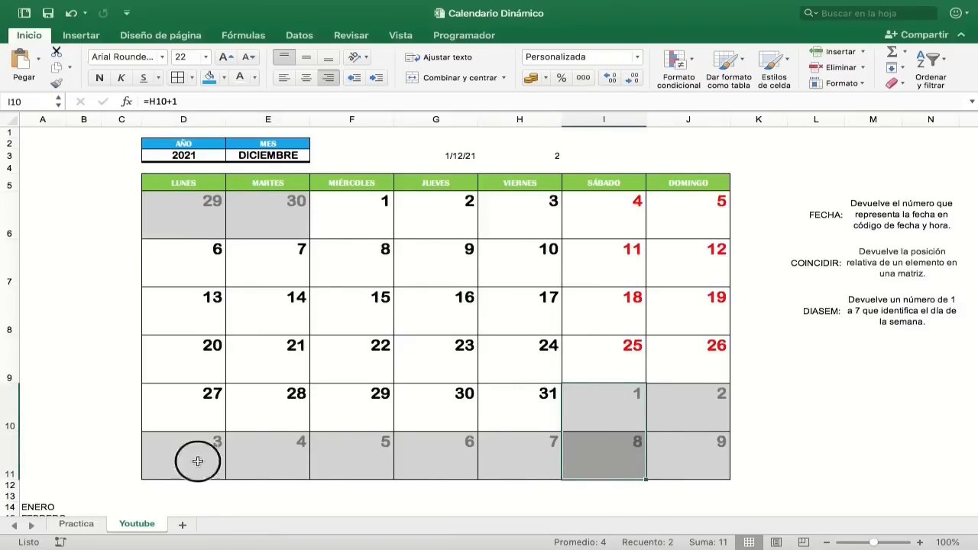
drag(198, 463, 616, 439)
click(519, 455)
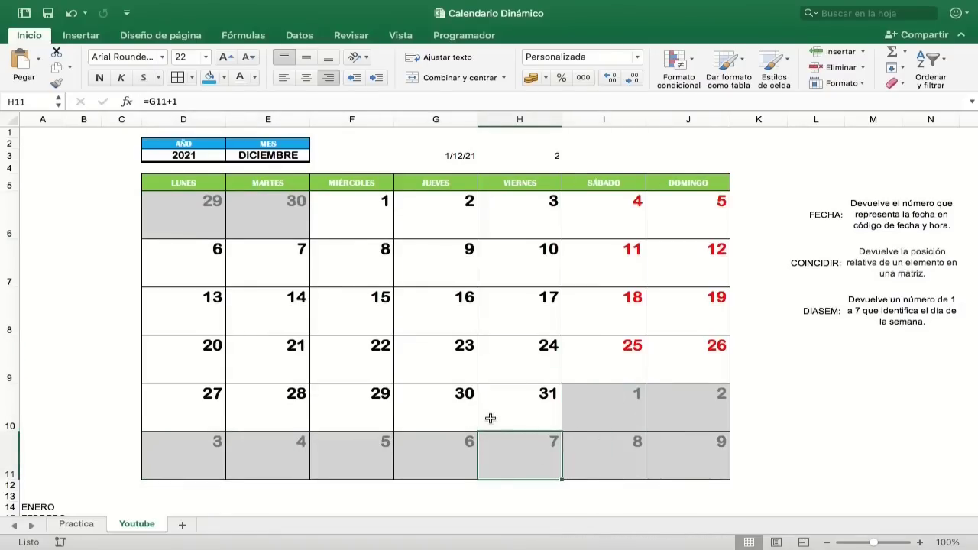
Hide the helper cells G3:H3 with the custom number format ;;;.
drag(448, 157, 546, 155)
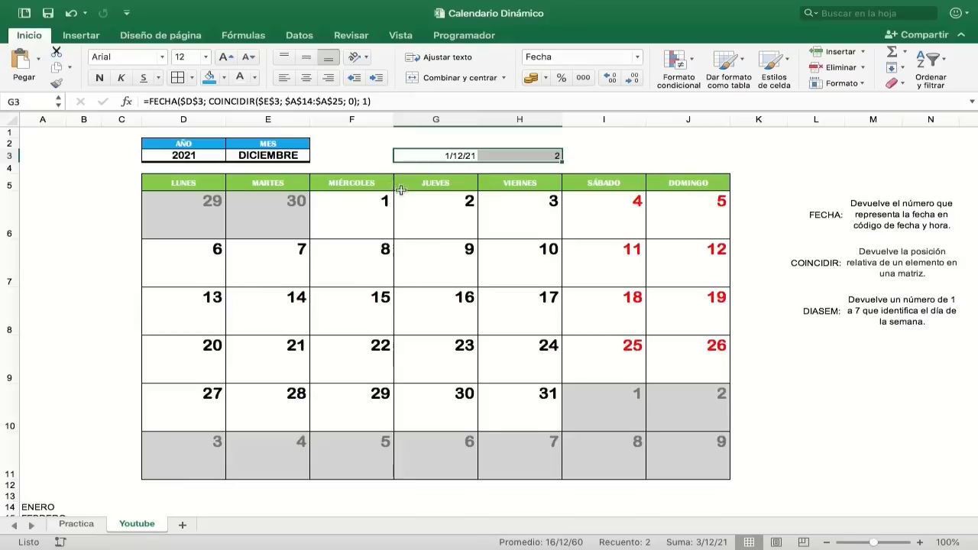
click(241, 81)
key(ctrl+z)
click(637, 57)
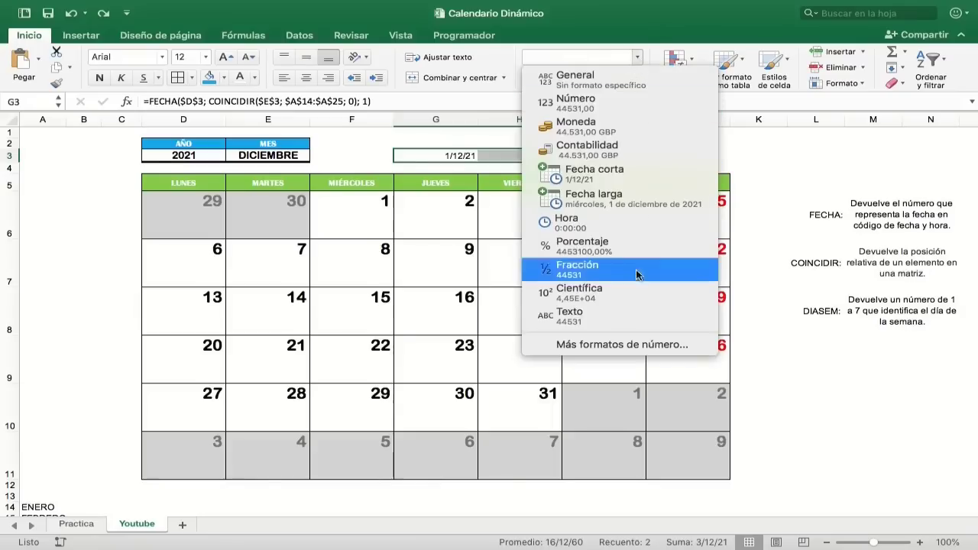
click(607, 345)
click(324, 249)
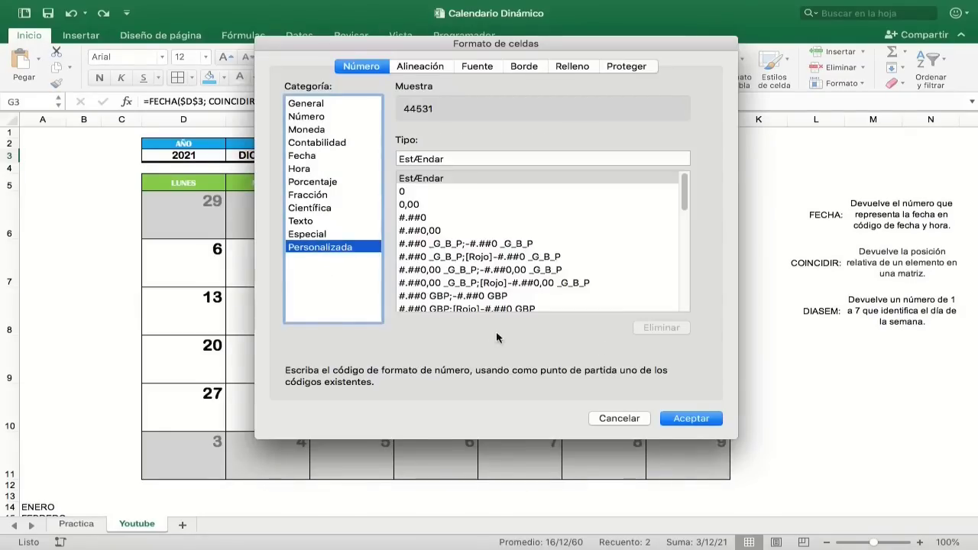
click(452, 159)
double_click(449, 159)
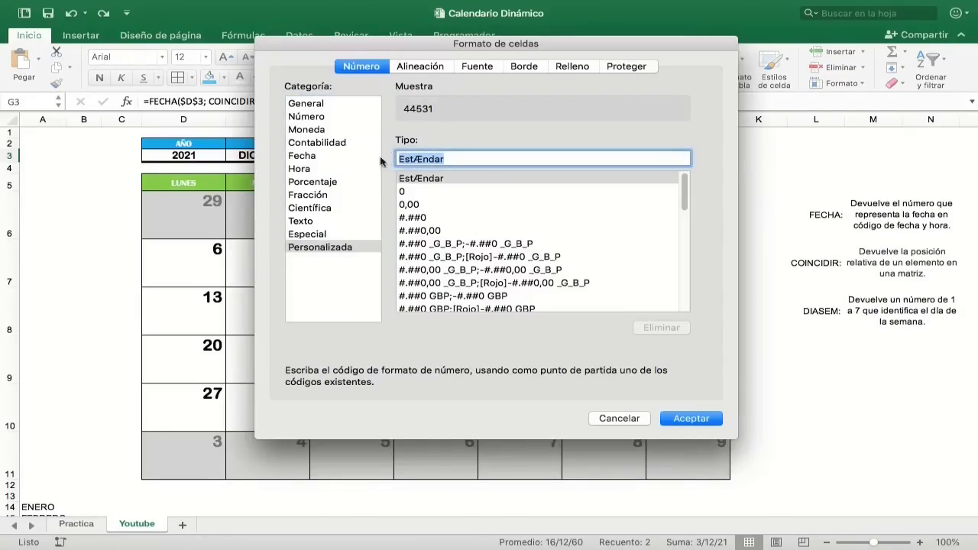
text(;;;)
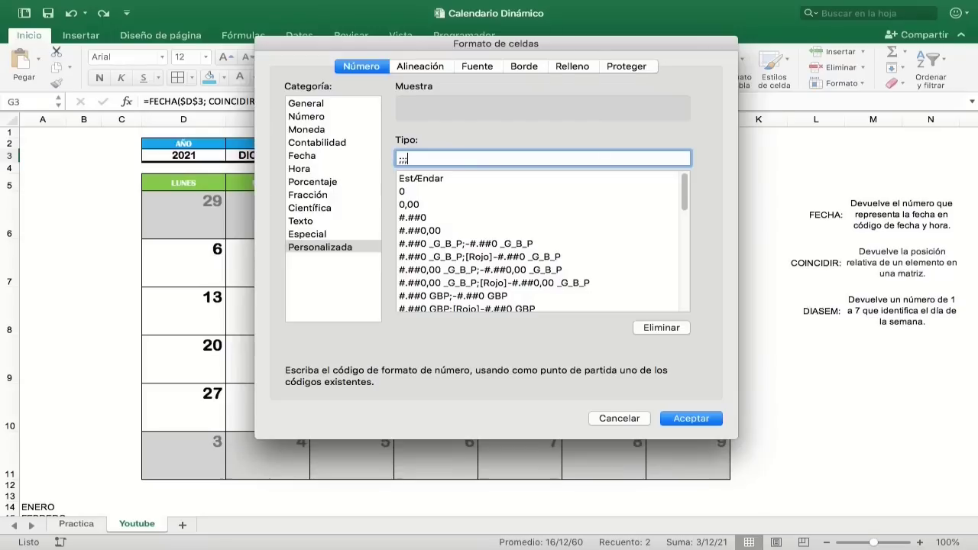
click(691, 418)
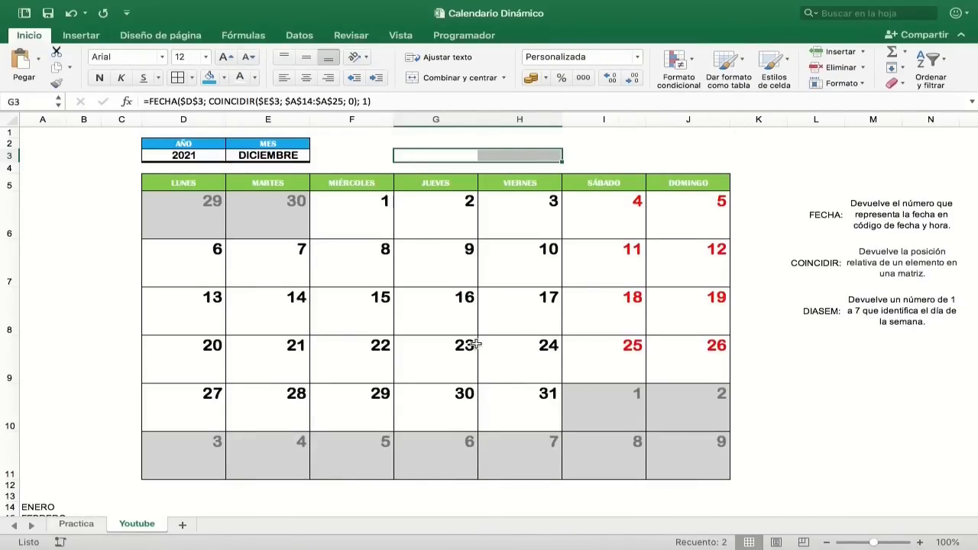
Give the month list A14:A25 a white font so the names disappear.
scroll(476, 344, down, 5)
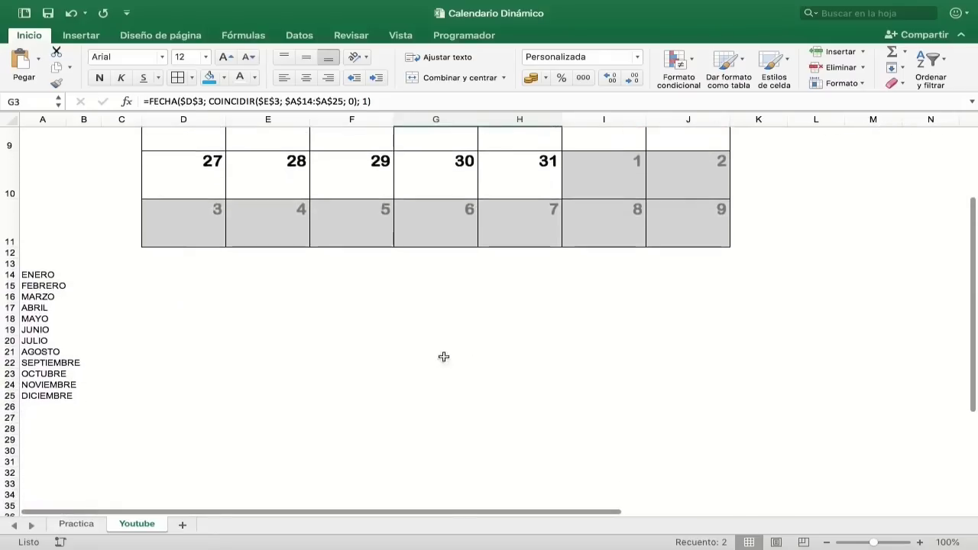
drag(39, 275, 54, 395)
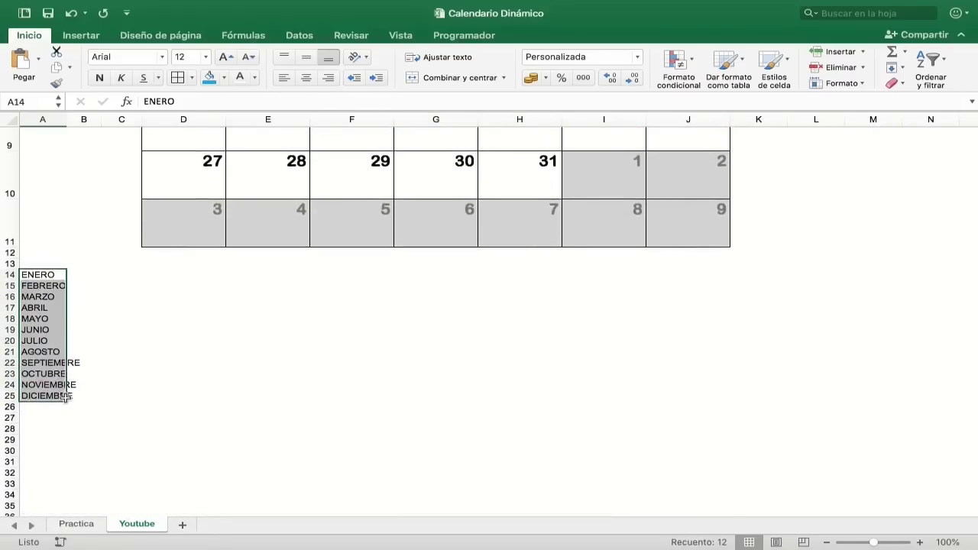
click(240, 77)
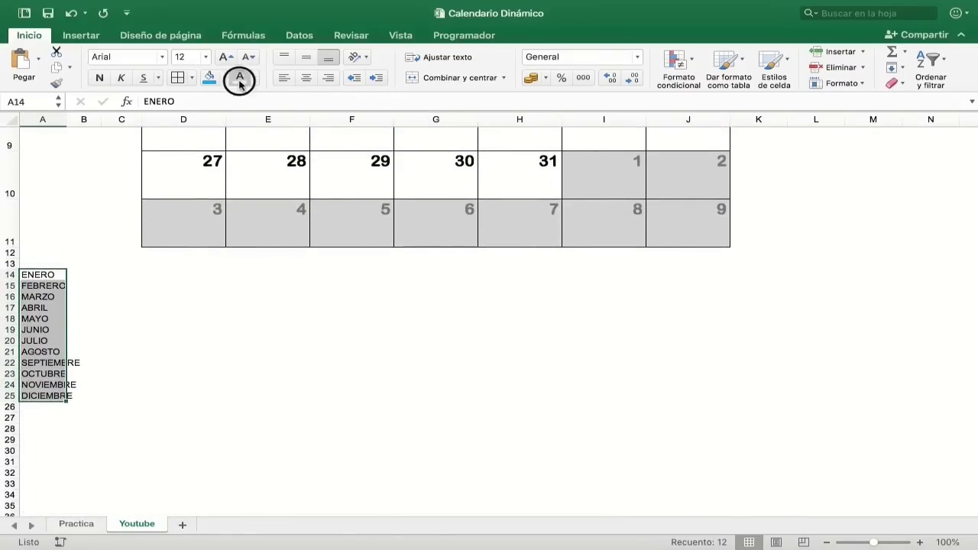
scroll(483, 324, up, 5)
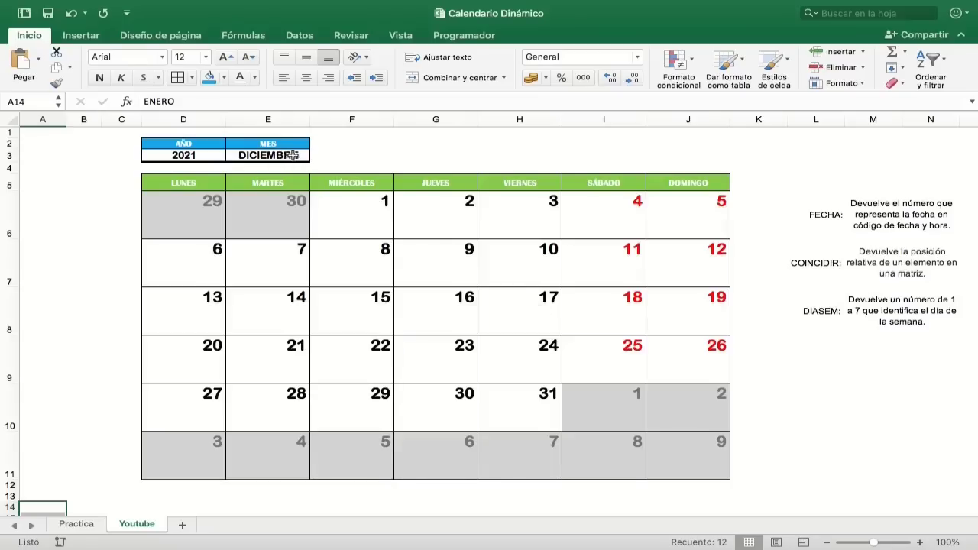
Switch the calendar to MAYO 2020 using the E3 month list and year 2020 in D3.
click(291, 155)
click(315, 155)
click(252, 220)
click(216, 155)
double_click(216, 155)
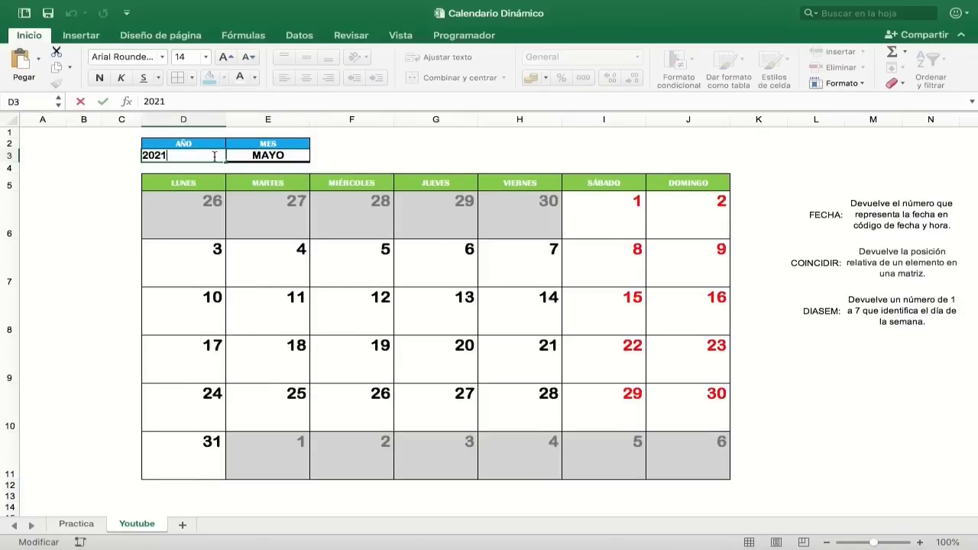
key(BackSpace)
key(BackSpace)
key(BackSpace)
text(020)
key(Return)
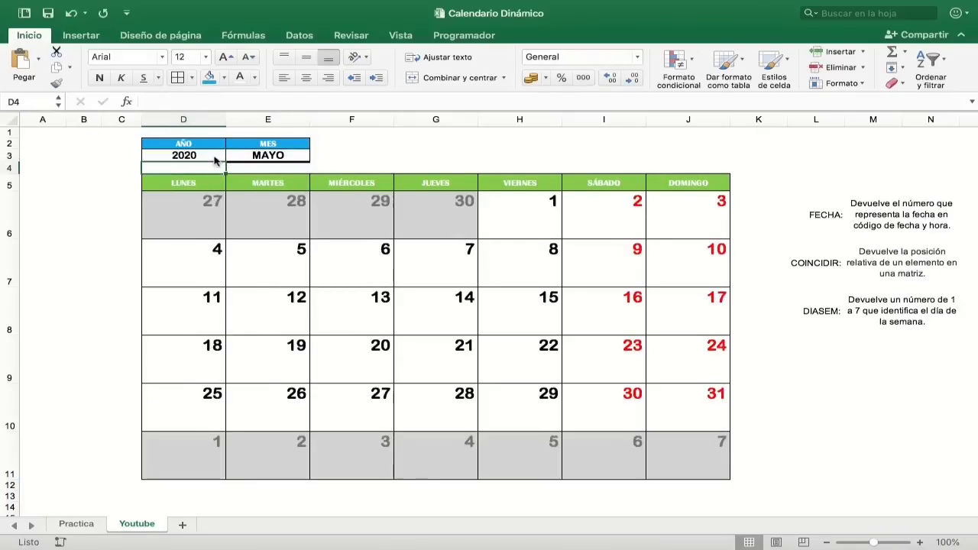